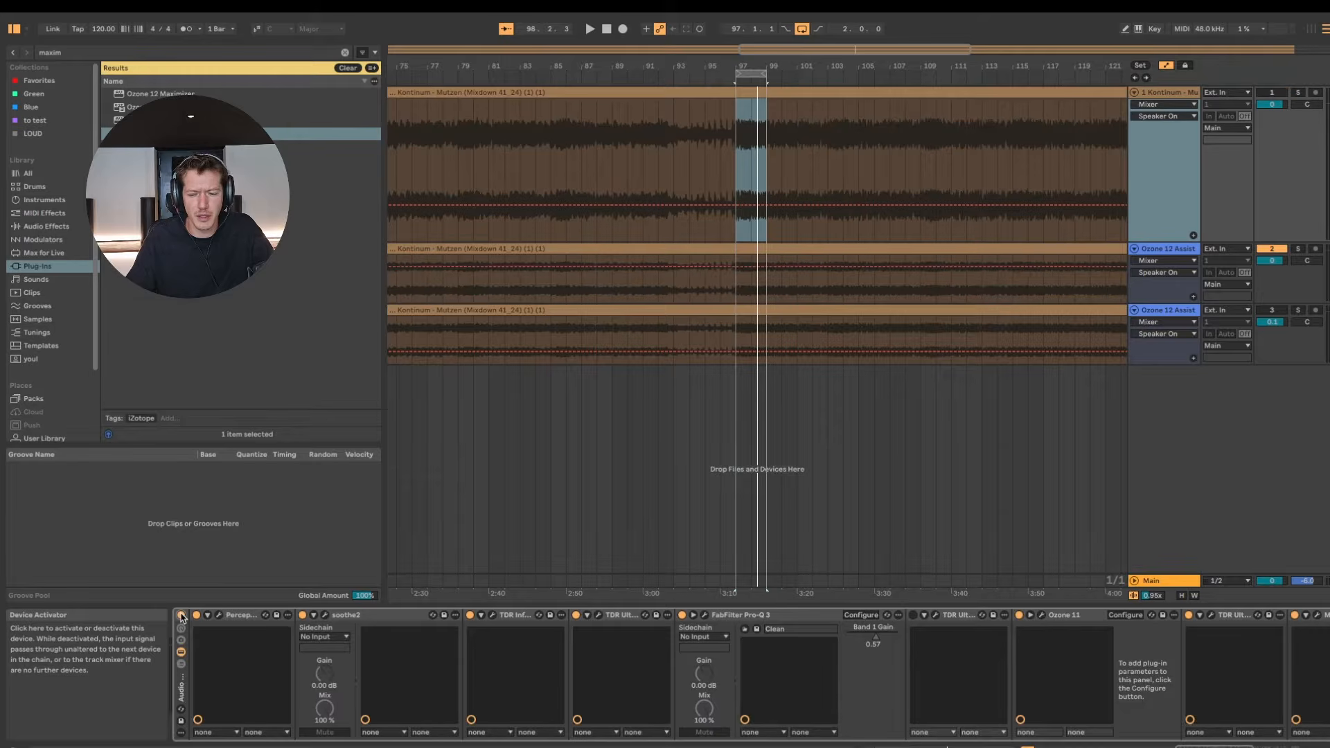
Select the Ozone 12 Assist track and open the Impact module in its Ozone 12 plug-in
{"action": "key", "text": "space"}
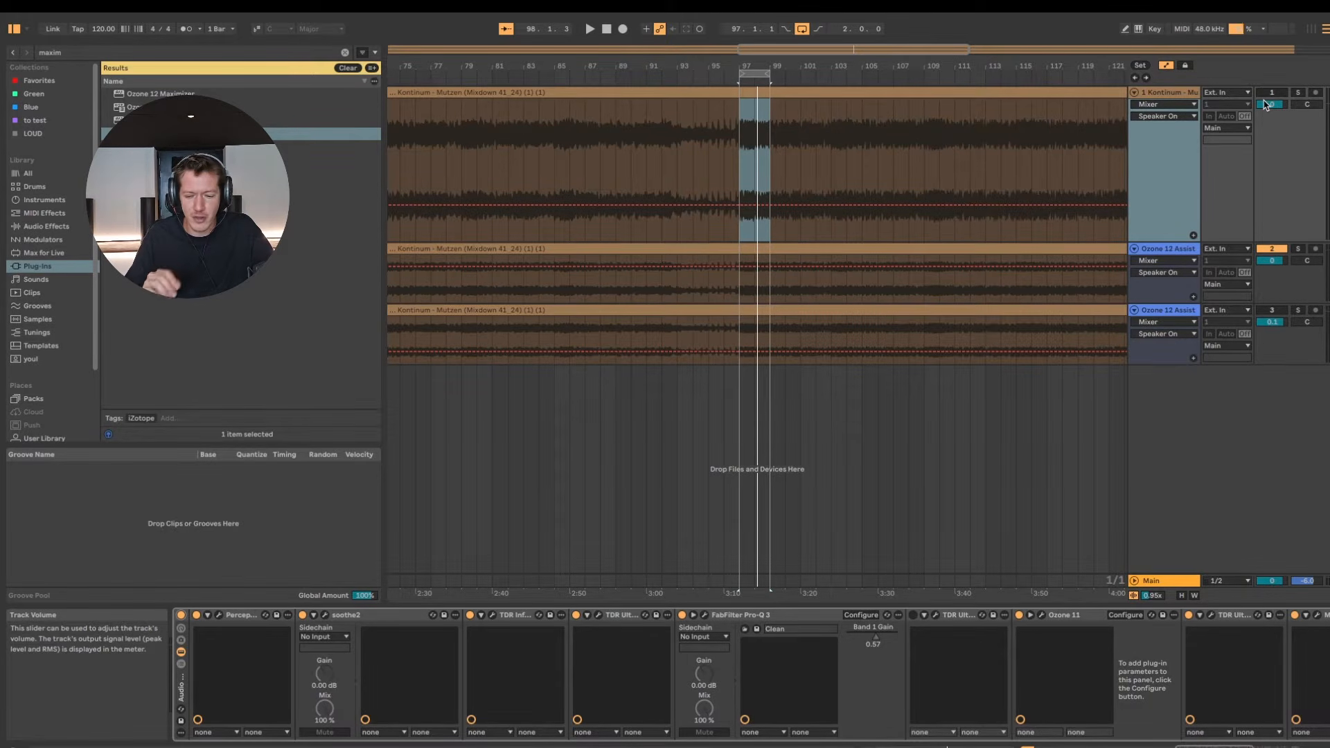
{"action": "left_click", "coordinate": [1180, 93]}
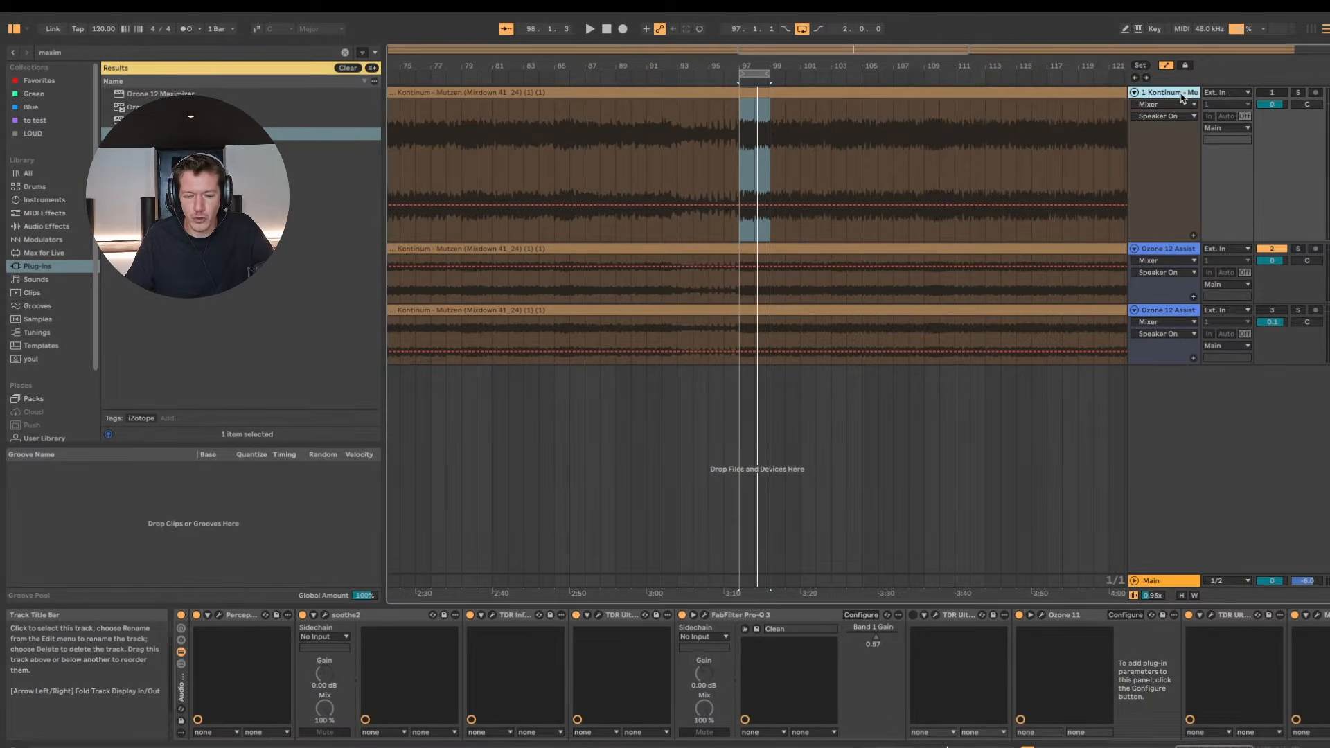
{"action": "left_click", "coordinate": [1258, 255]}
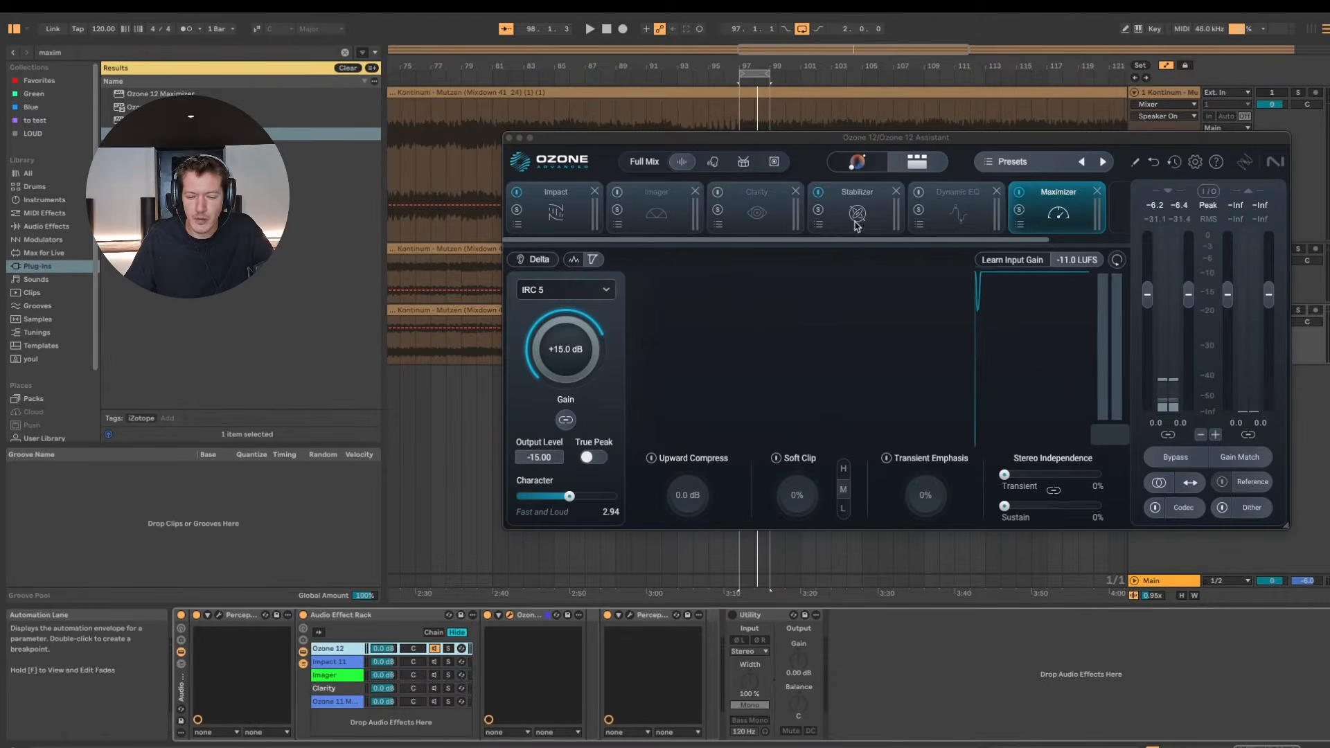
{"action": "left_click", "coordinate": [572, 213]}
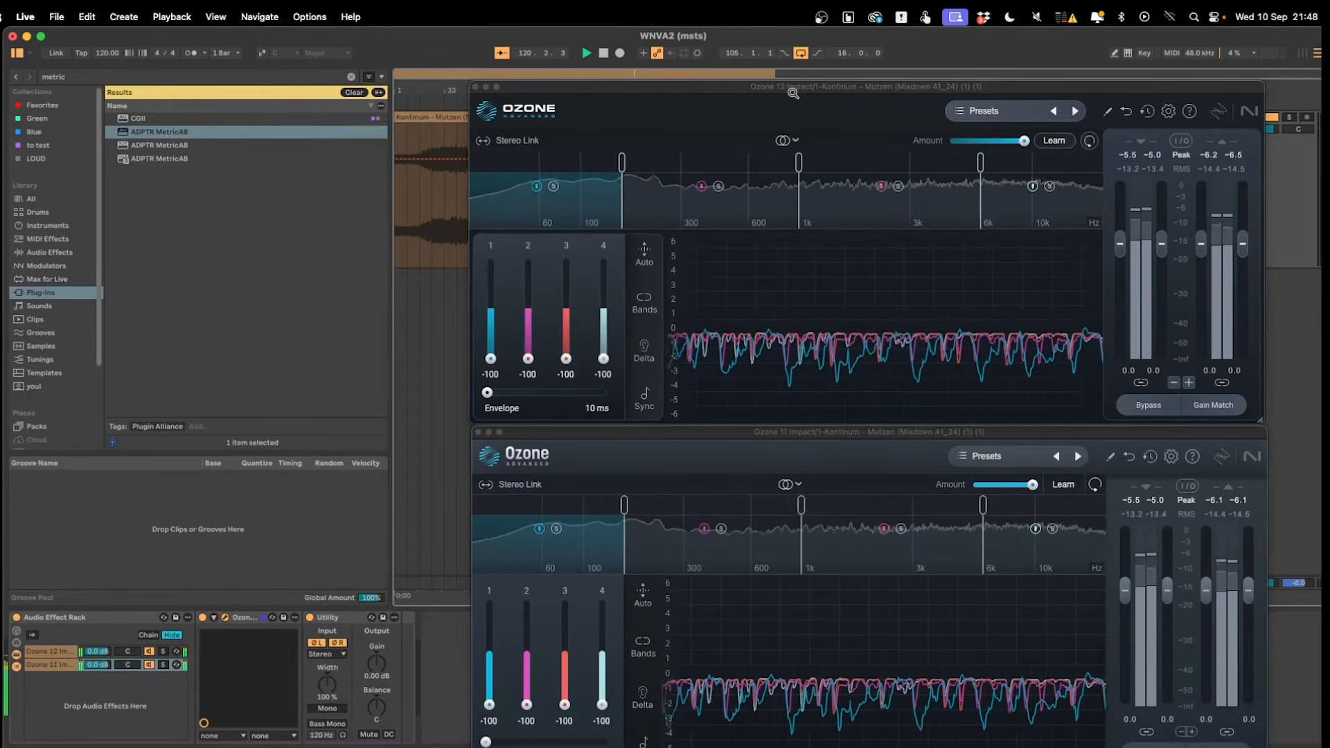
Check the main output in Session View during the Ozone 12 versus Ozone 11 Impact null test, and stop playback
{"action": "key", "text": "Tab"}
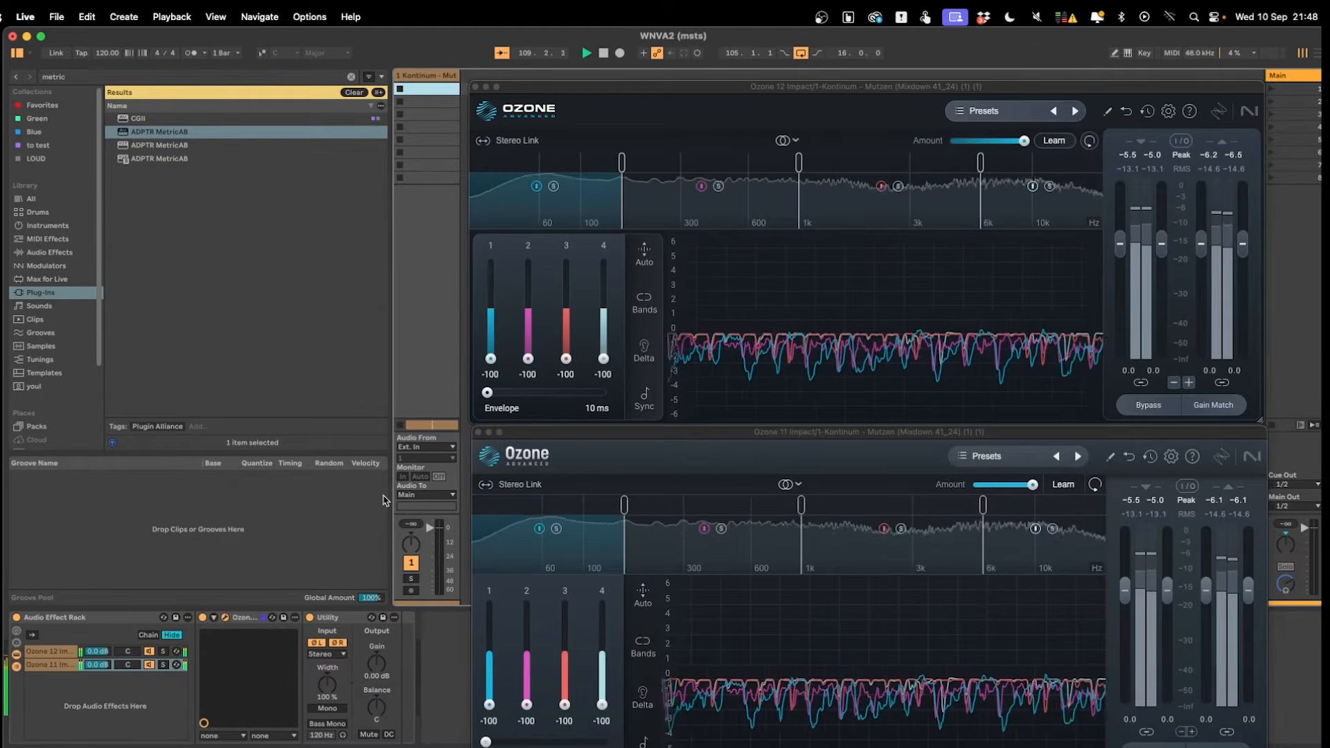
{"action": "key", "text": "space"}
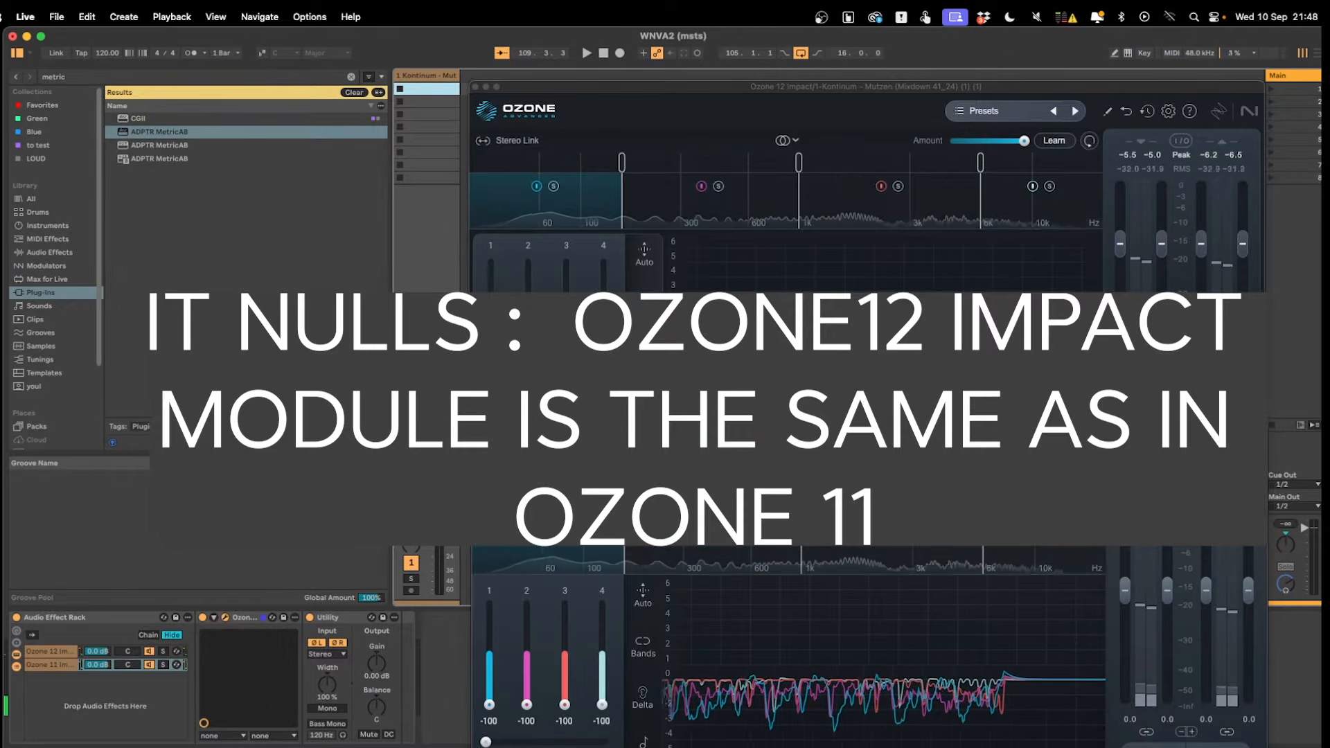
Show the Ozone 12 and Ozone 11 Imager plug-ins and play the loop to null-test them
{"action": "key", "text": "super+Tab"}
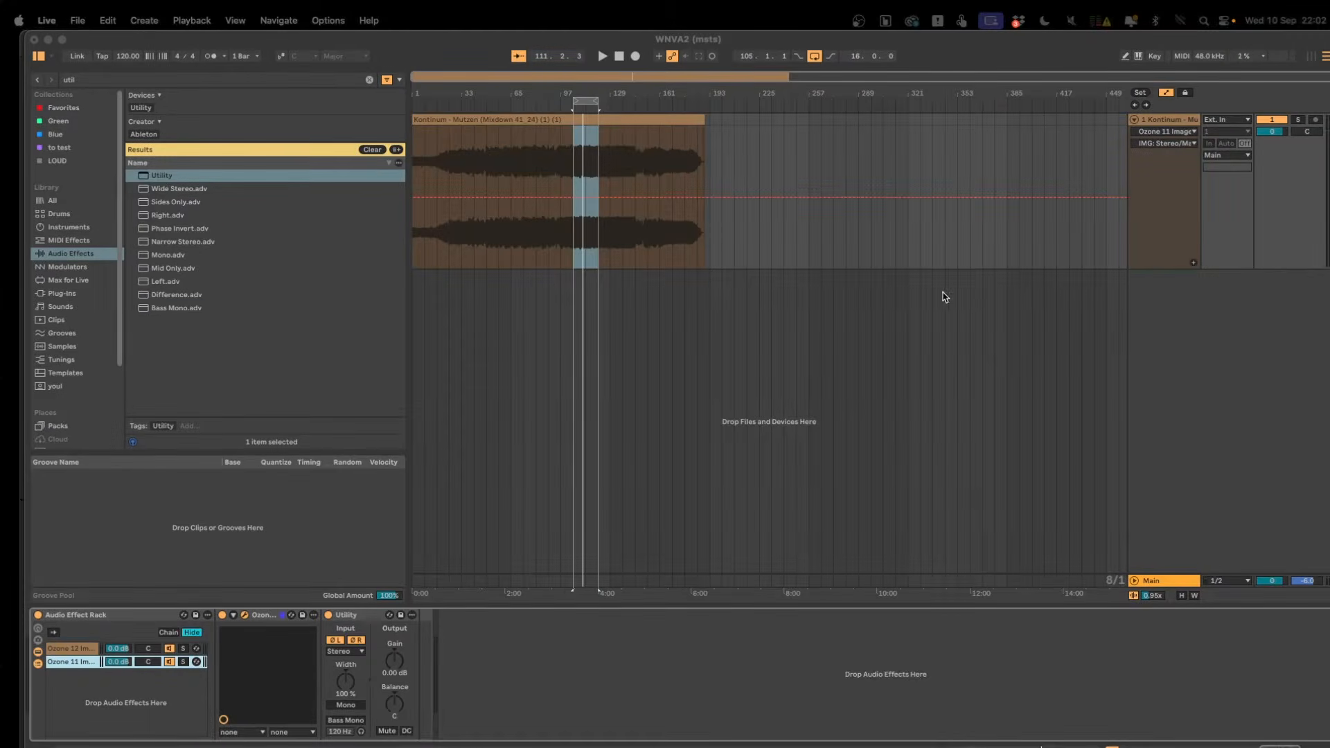
{"action": "key", "text": "super+alt+p"}
{"action": "key", "text": "space"}
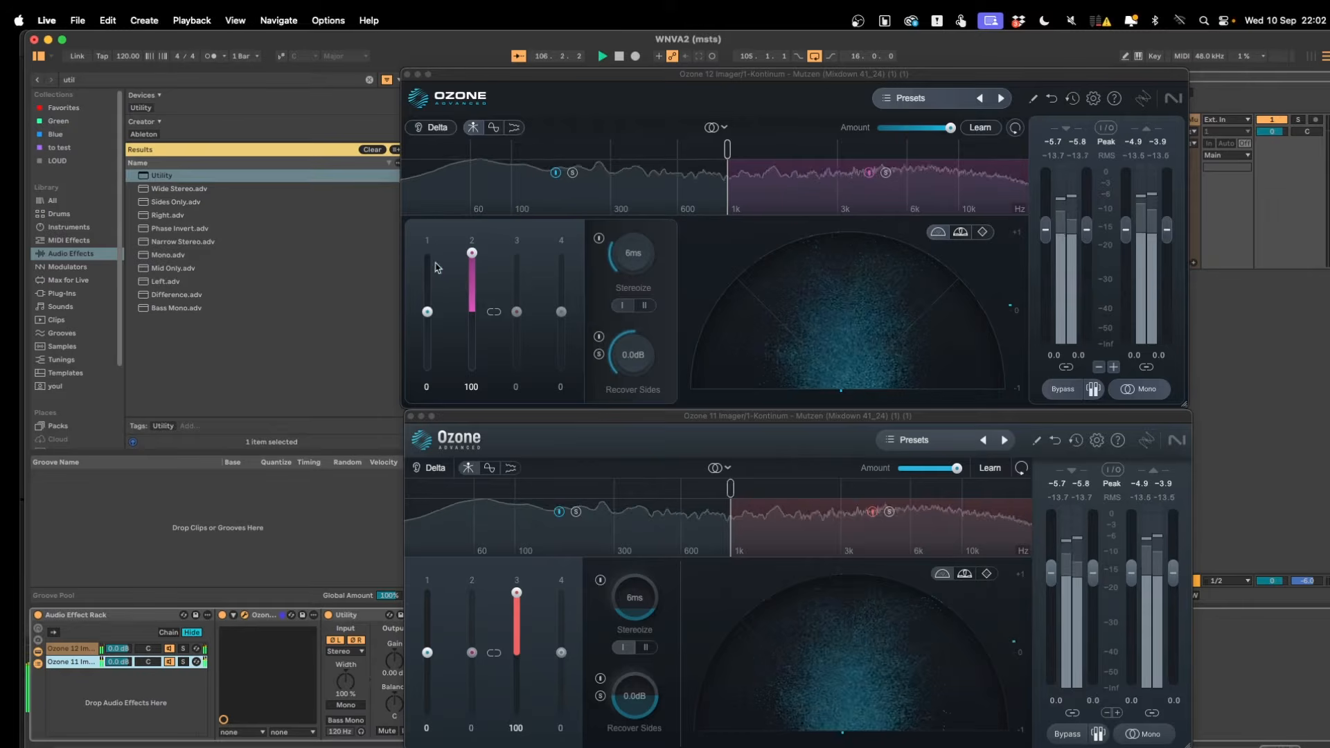
{"action": "left_click", "coordinate": [726, 151]}
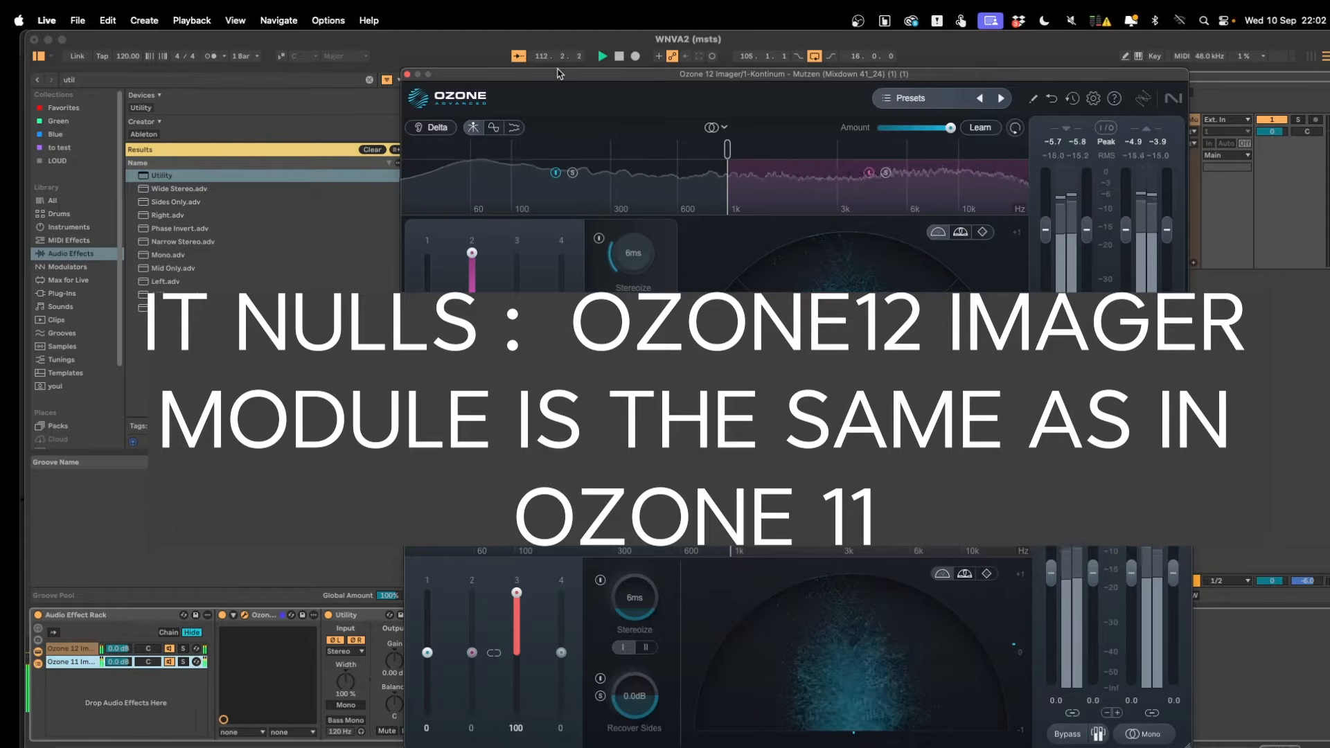
Open the plug-in on the rack's Ozone 12 chain and enable its Clarity module in place of Imager
{"action": "left_click", "coordinate": [1329, 360]}
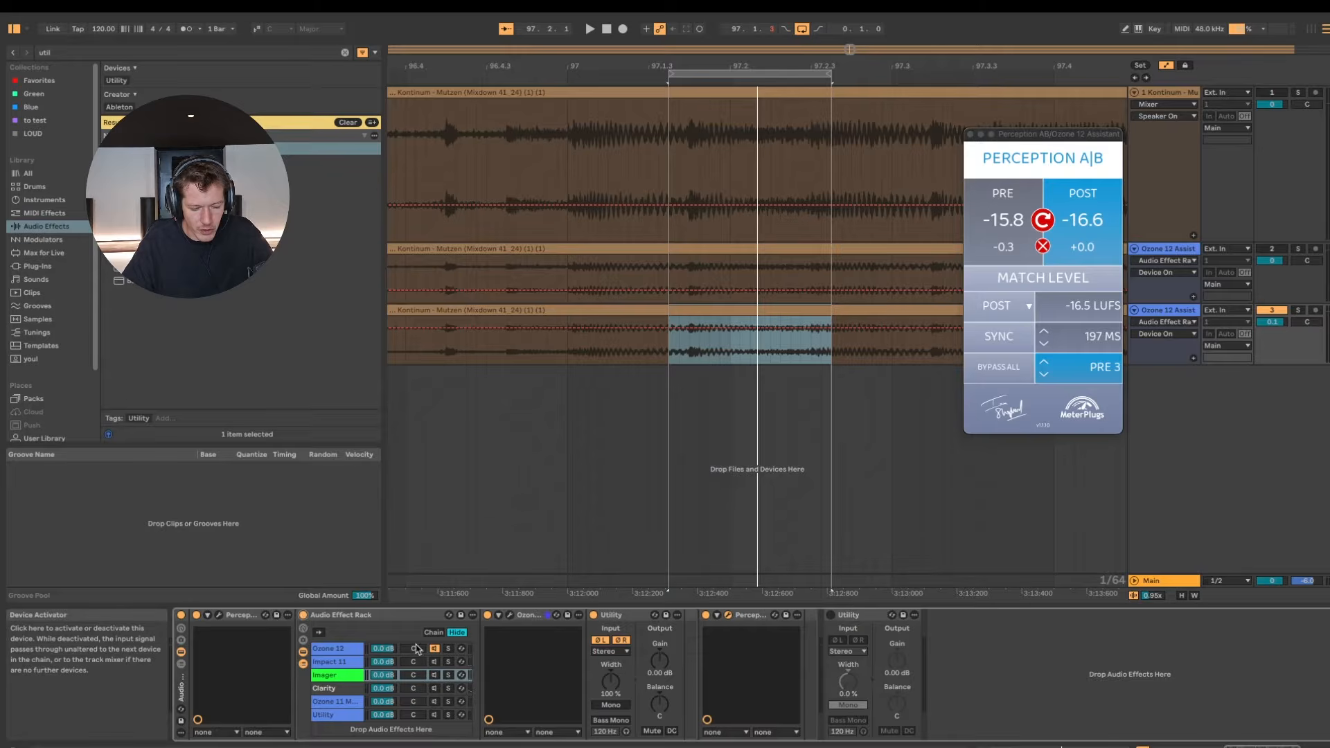
{"action": "left_click", "coordinate": [345, 652]}
{"action": "left_click", "coordinate": [510, 615]}
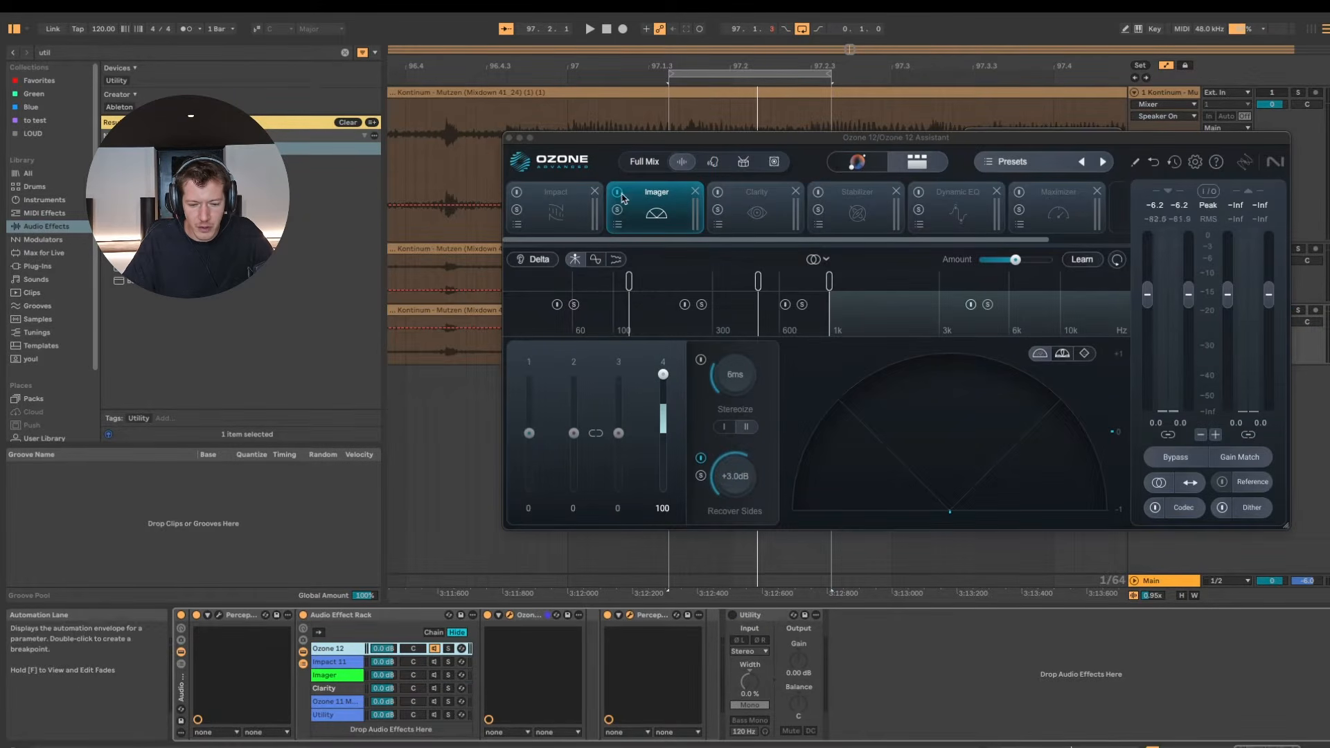
{"action": "left_click", "coordinate": [724, 199]}
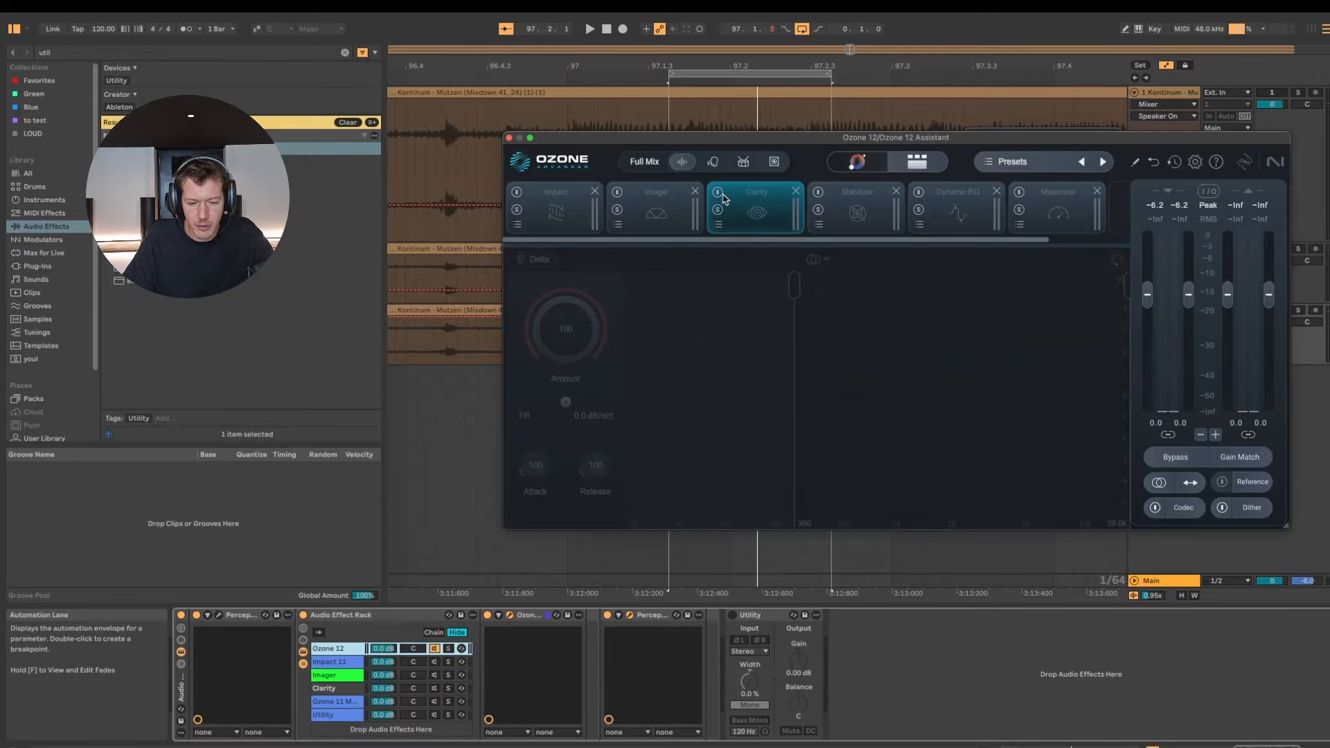
{"action": "left_click", "coordinate": [720, 194]}
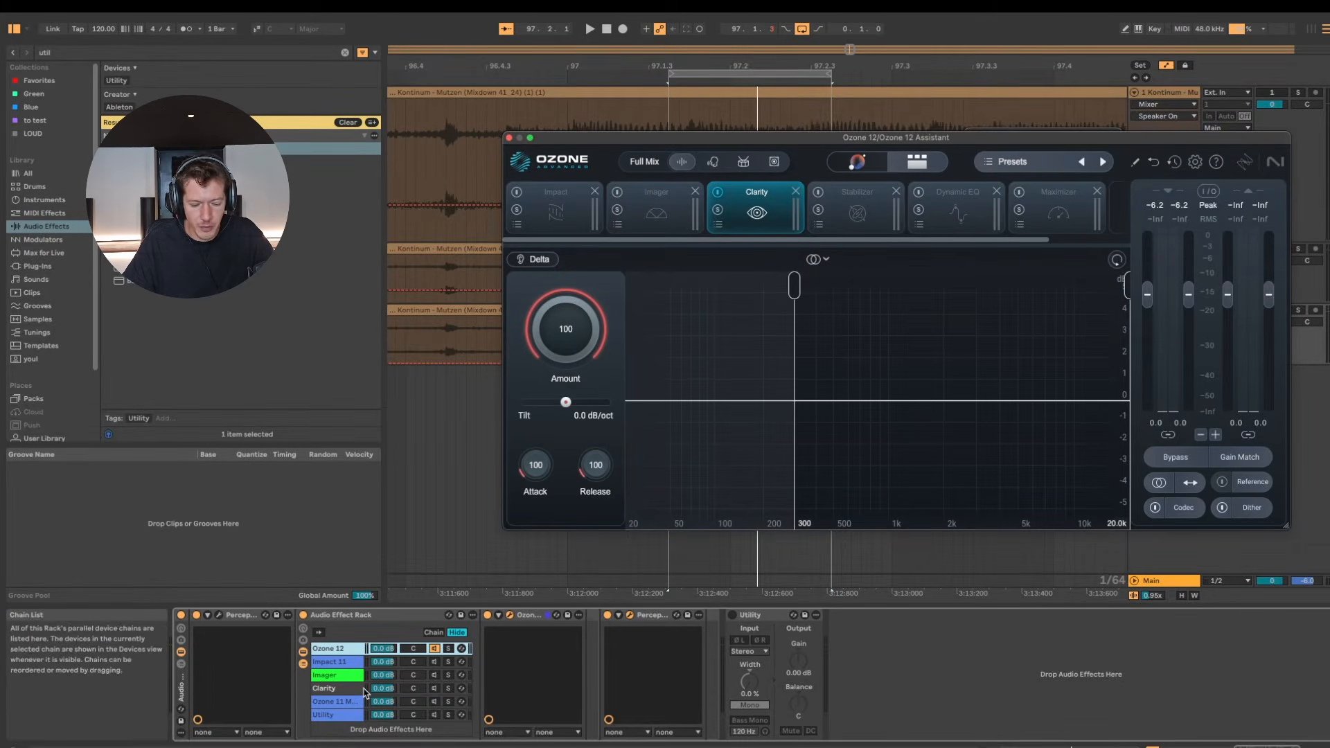
Activate the rack's Clarity chain and play the loop to null-test Ozone 12 Clarity against Ozone 11
{"action": "left_click", "coordinate": [353, 690]}
{"action": "left_click", "coordinate": [436, 688]}
{"action": "key", "text": "space"}
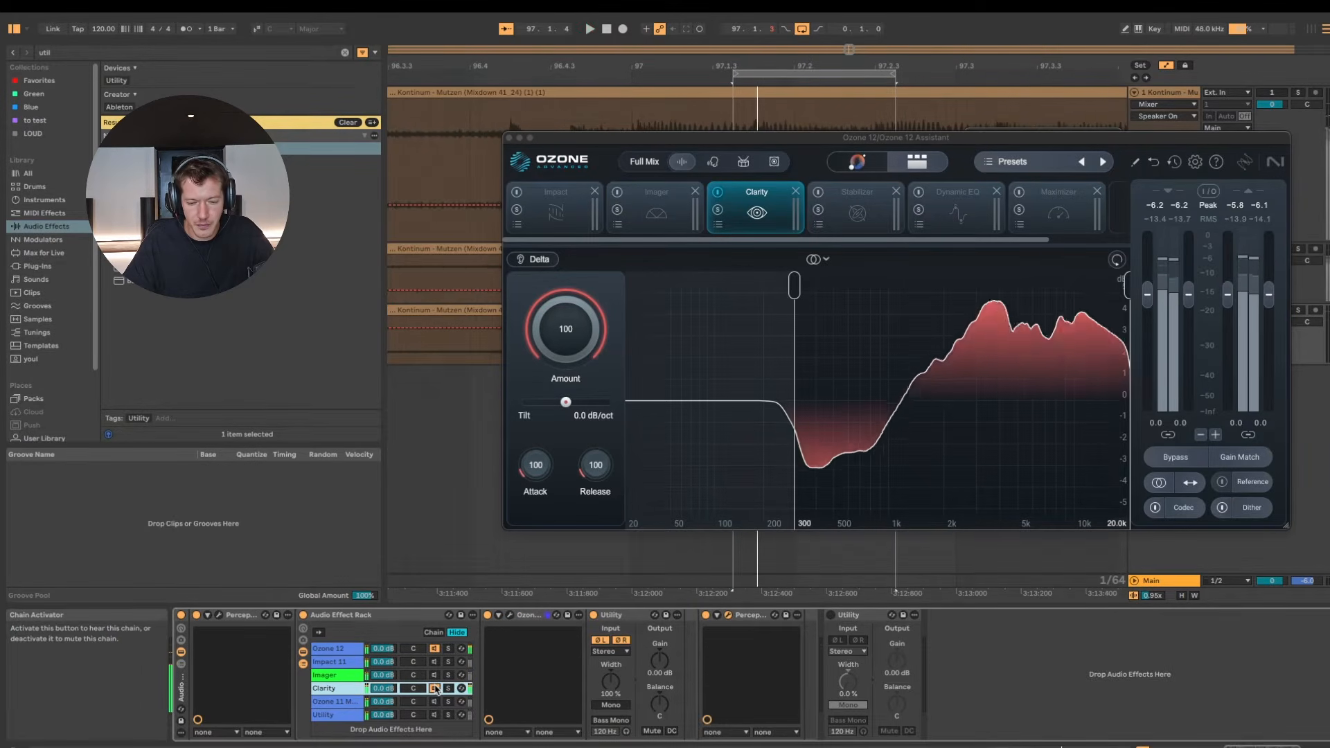
{"action": "key", "text": "space"}
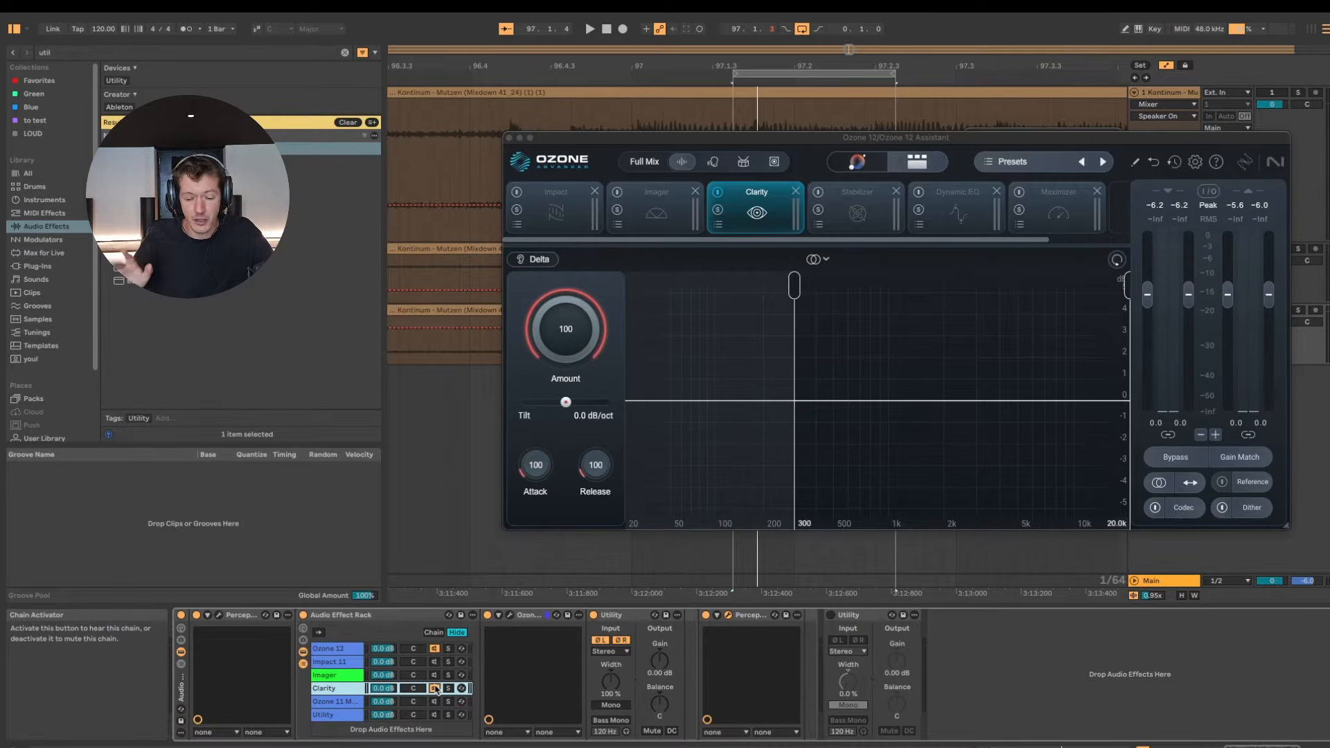
{"action": "left_click", "coordinate": [434, 688]}
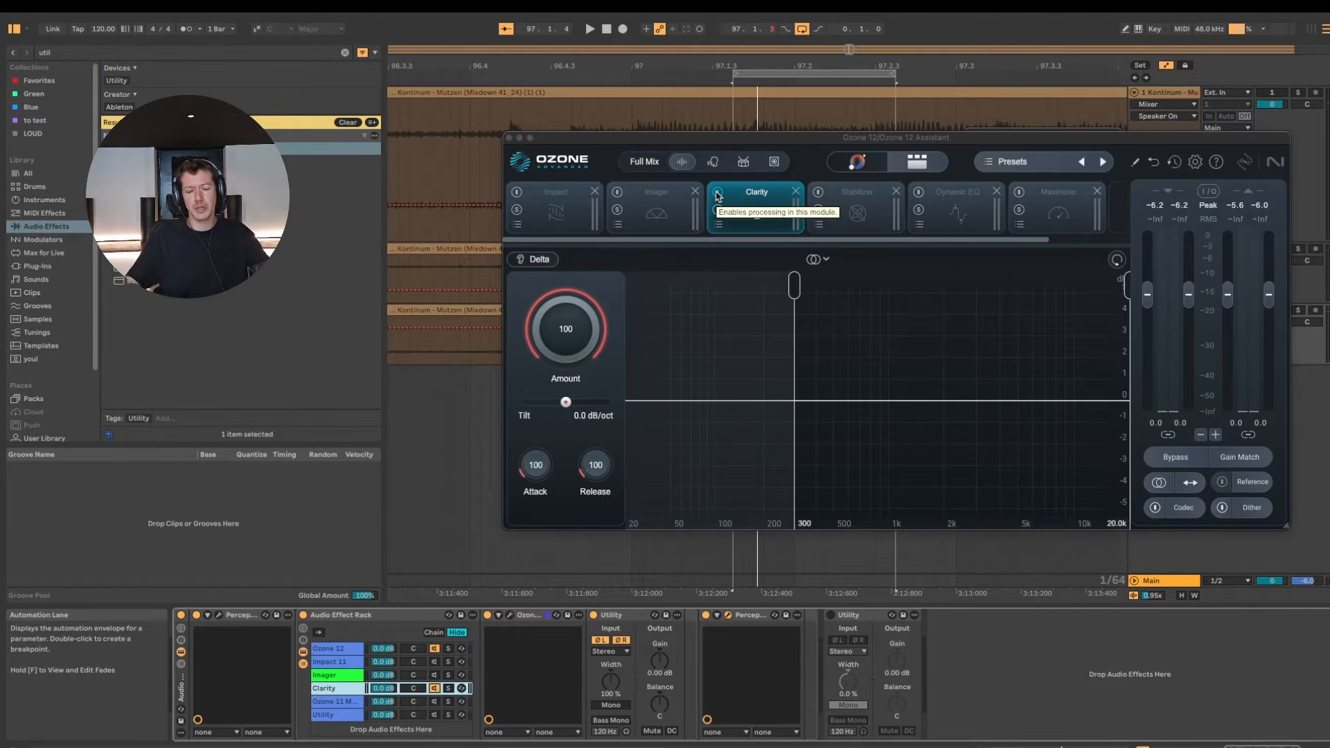
Set Clarity's tilt to -5.6 dB/oct and enable the Stabilizer module
{"action": "left_click_drag", "start_coordinate": [566, 401], "coordinate": [523, 423]}
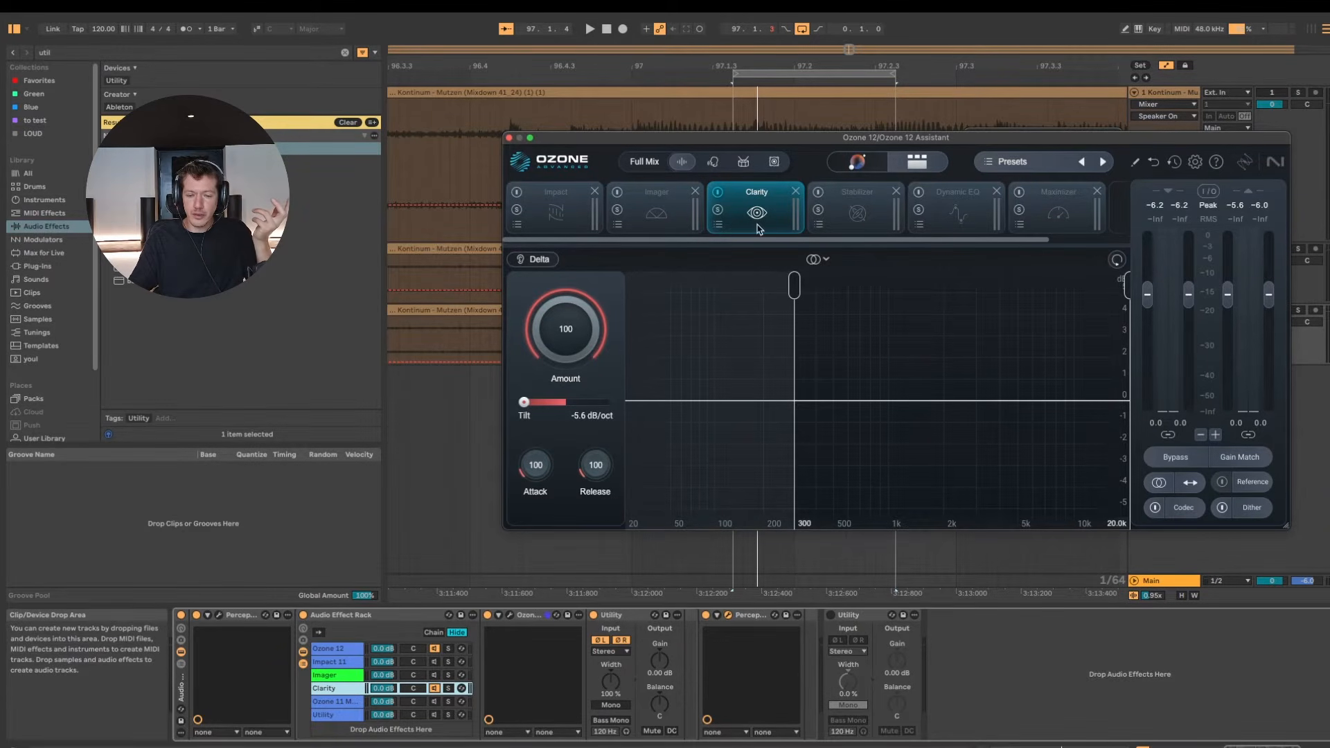
{"action": "left_click", "coordinate": [871, 195]}
{"action": "left_click", "coordinate": [818, 192]}
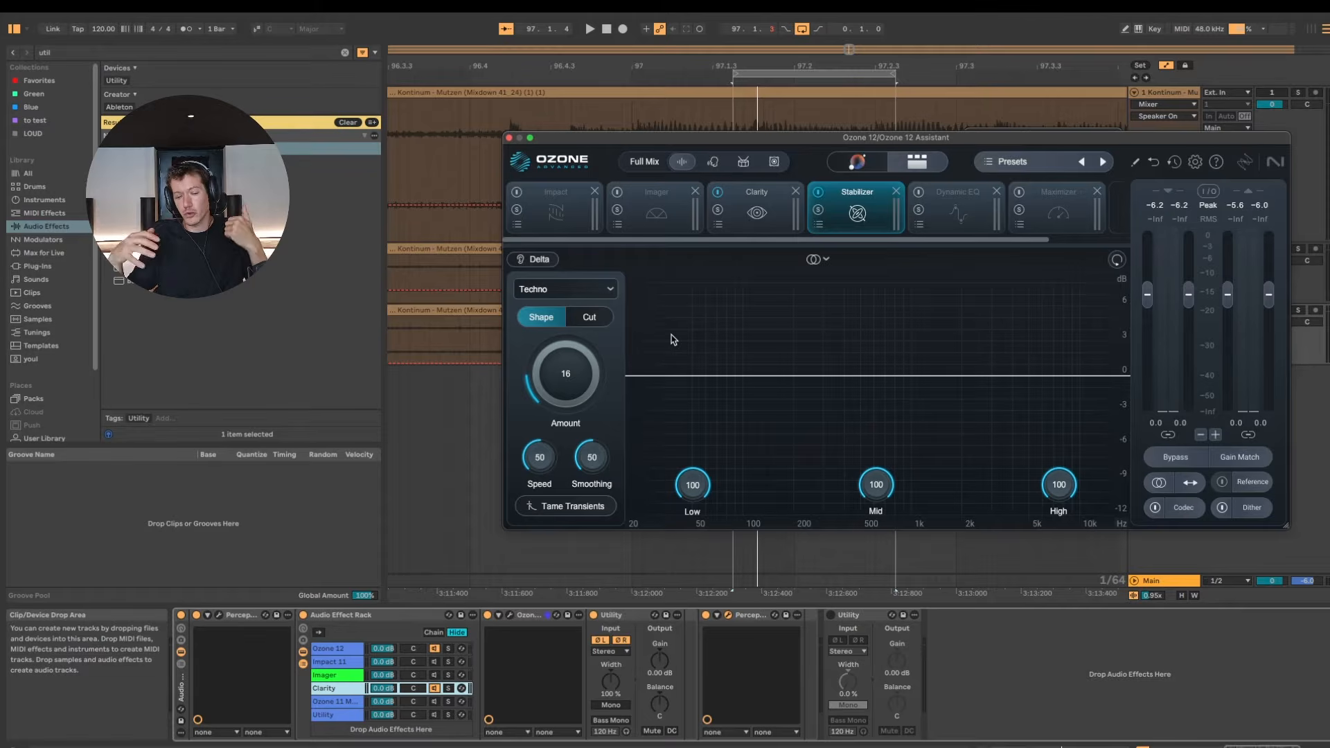
Open the Ozone 11 Clarity plug-in on the Clarity chain to view its controls, and close it
{"action": "left_click", "coordinate": [341, 693]}
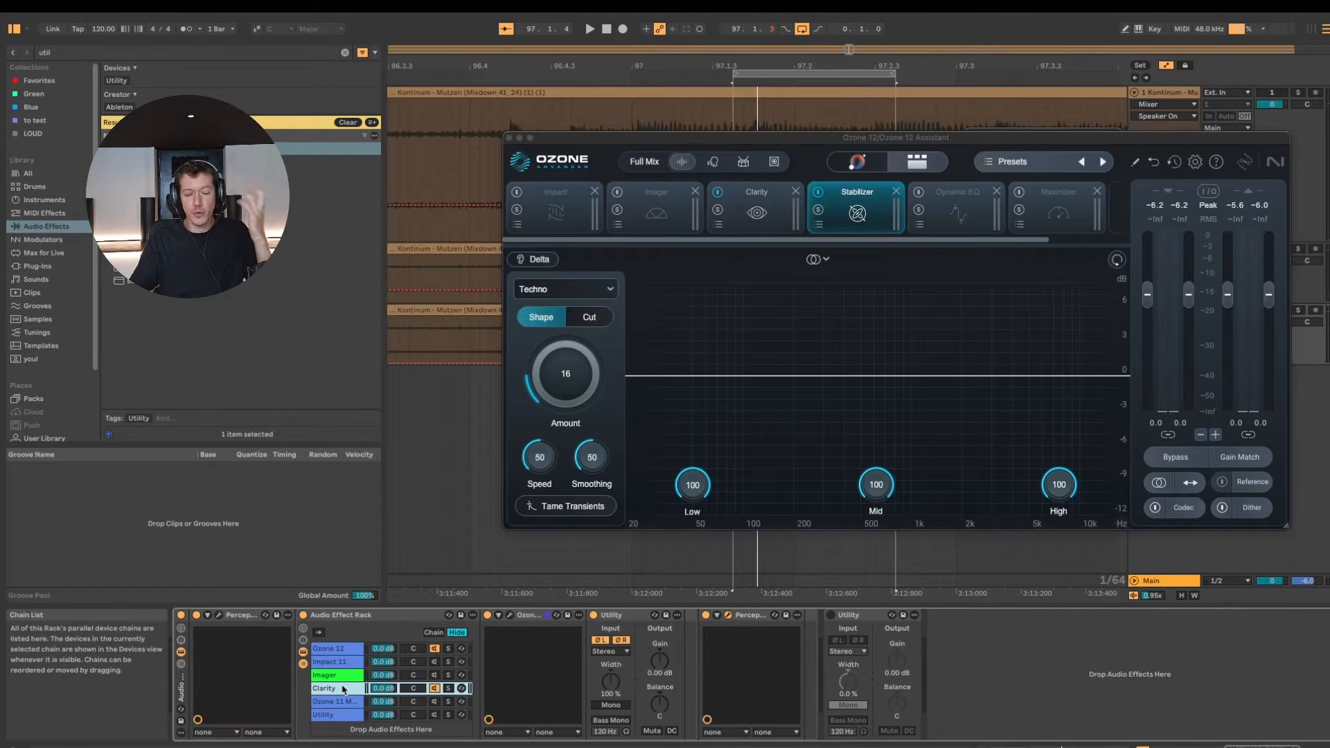
{"action": "left_click", "coordinate": [510, 616]}
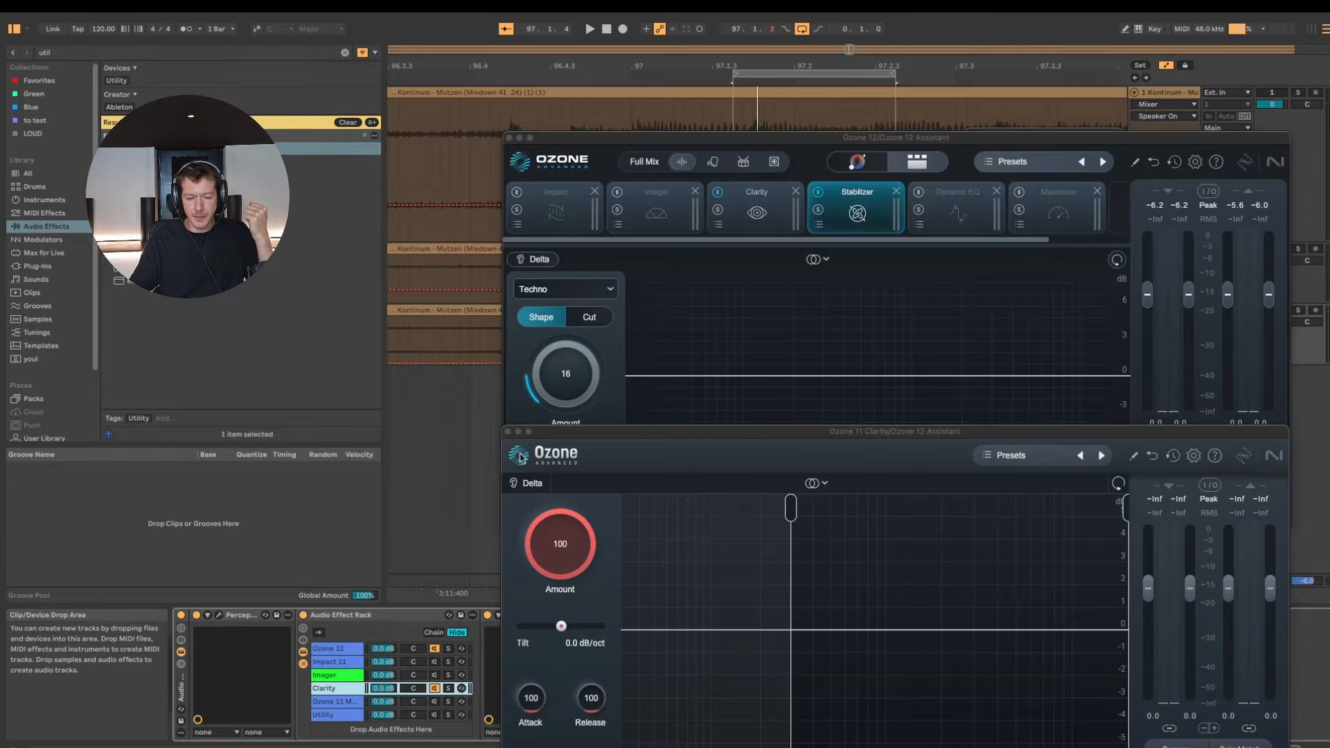
{"action": "left_click", "coordinate": [509, 431]}
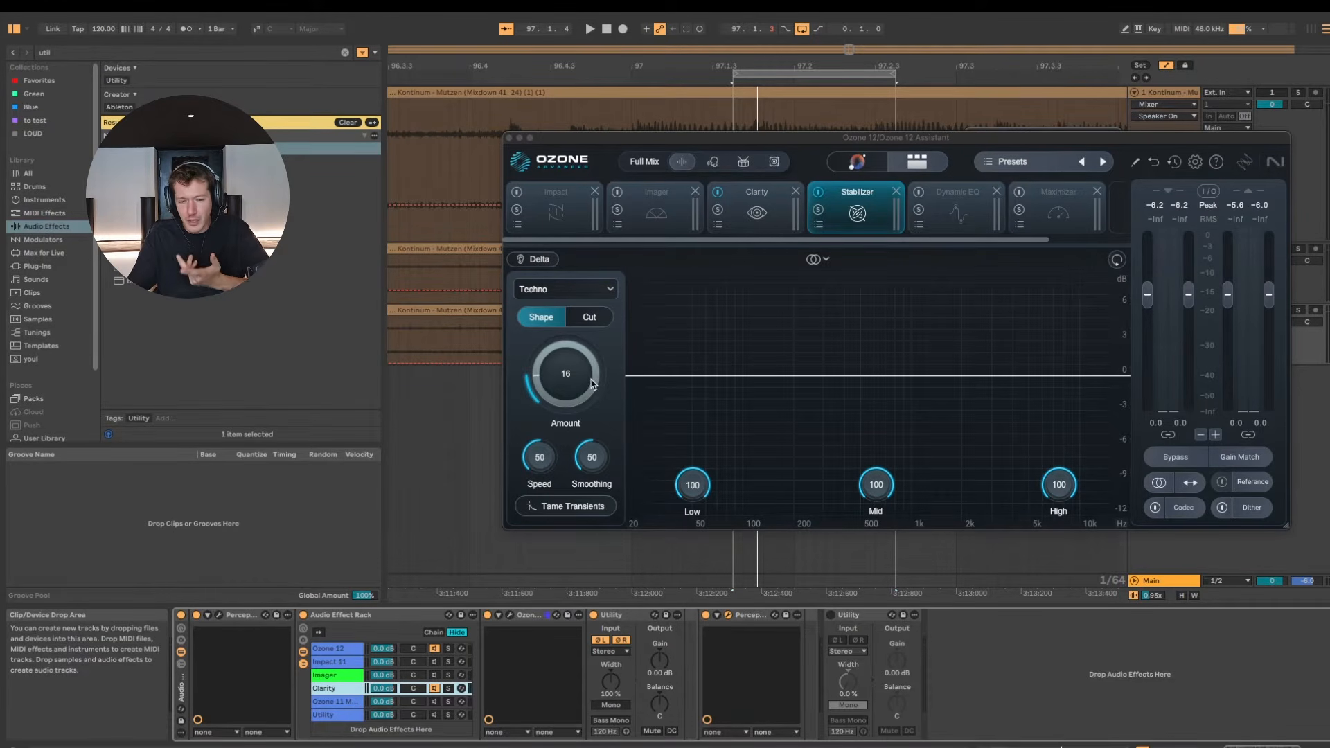
Disable the Clarity module in Ozone 12 and deactivate the rack's Clarity chain while the loop plays
{"action": "left_click", "coordinate": [718, 191]}
{"action": "key", "text": "space"}
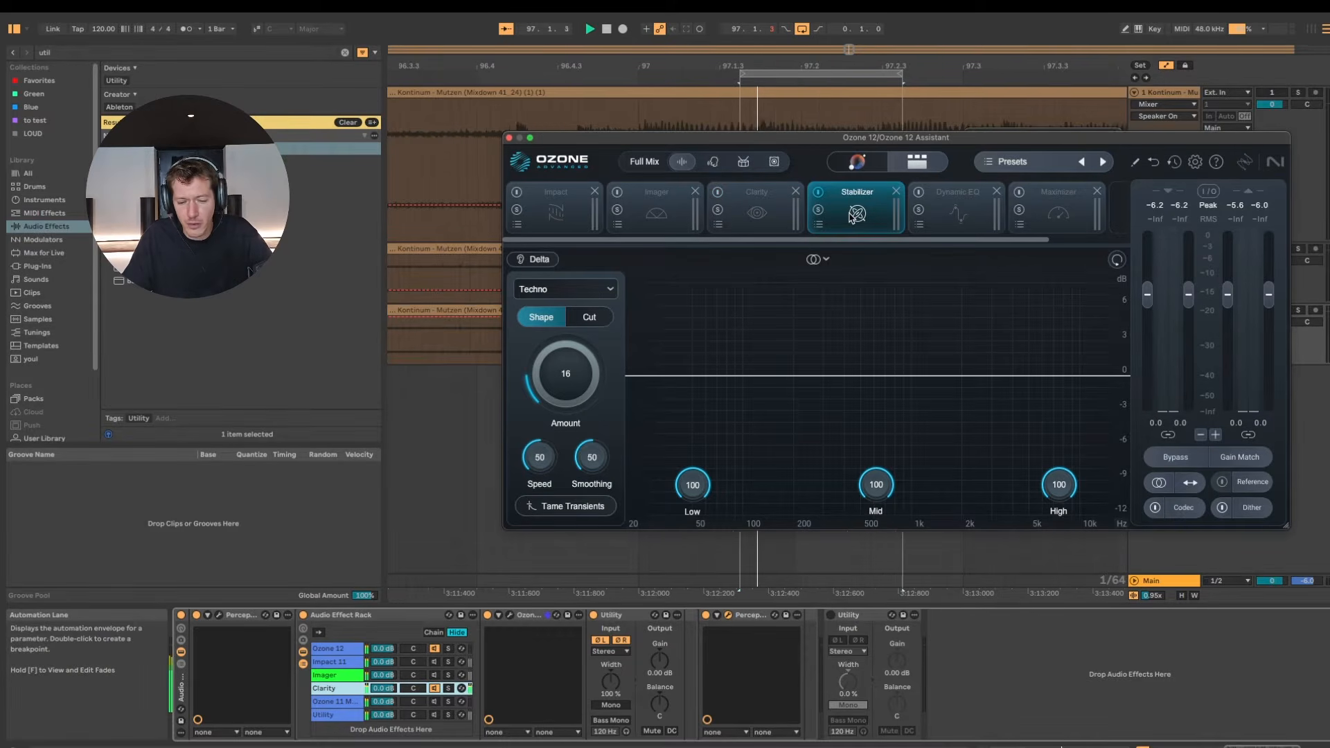
{"action": "left_click", "coordinate": [434, 688]}
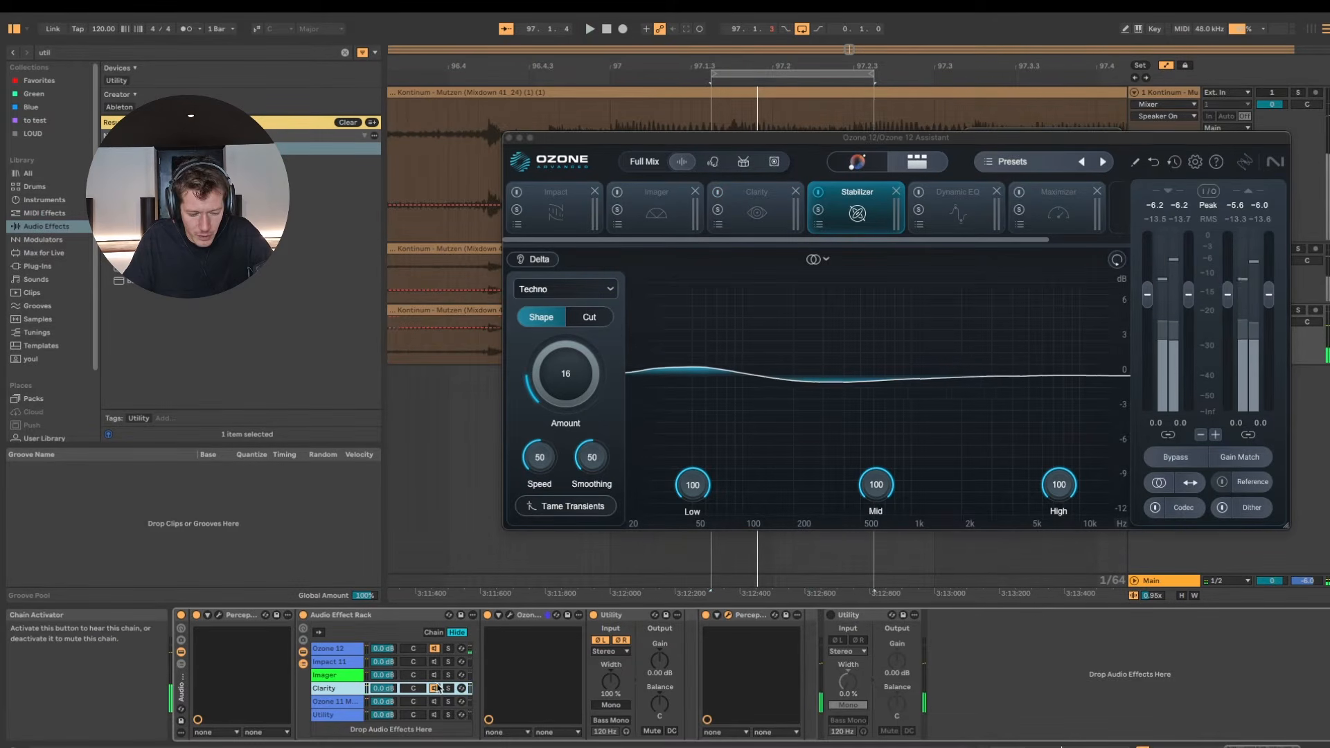
Raise the Stabilizer's Amount to 74 and compare the loop with the module bypassed and enabled
{"action": "left_click_drag", "start_coordinate": [579, 385], "coordinate": [582, 279]}
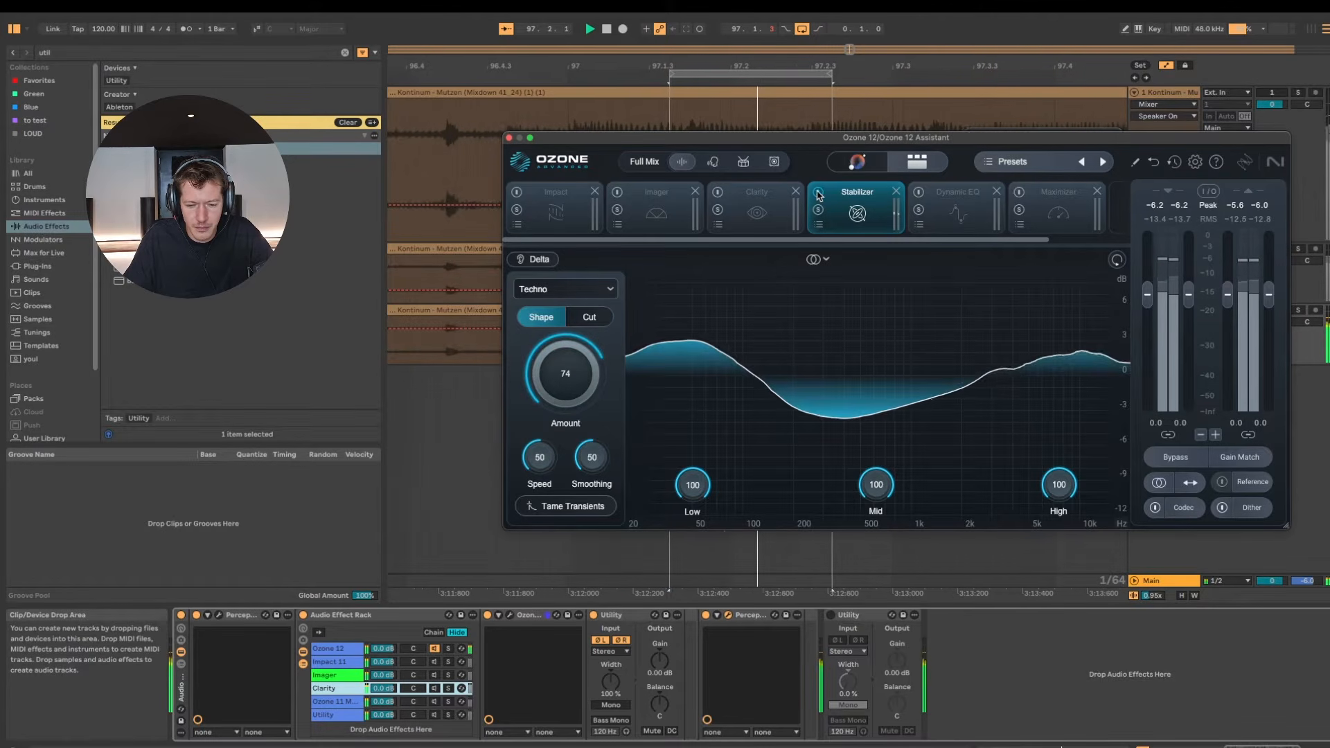
{"action": "left_click", "coordinate": [818, 192]}
{"action": "left_click", "coordinate": [818, 192]}
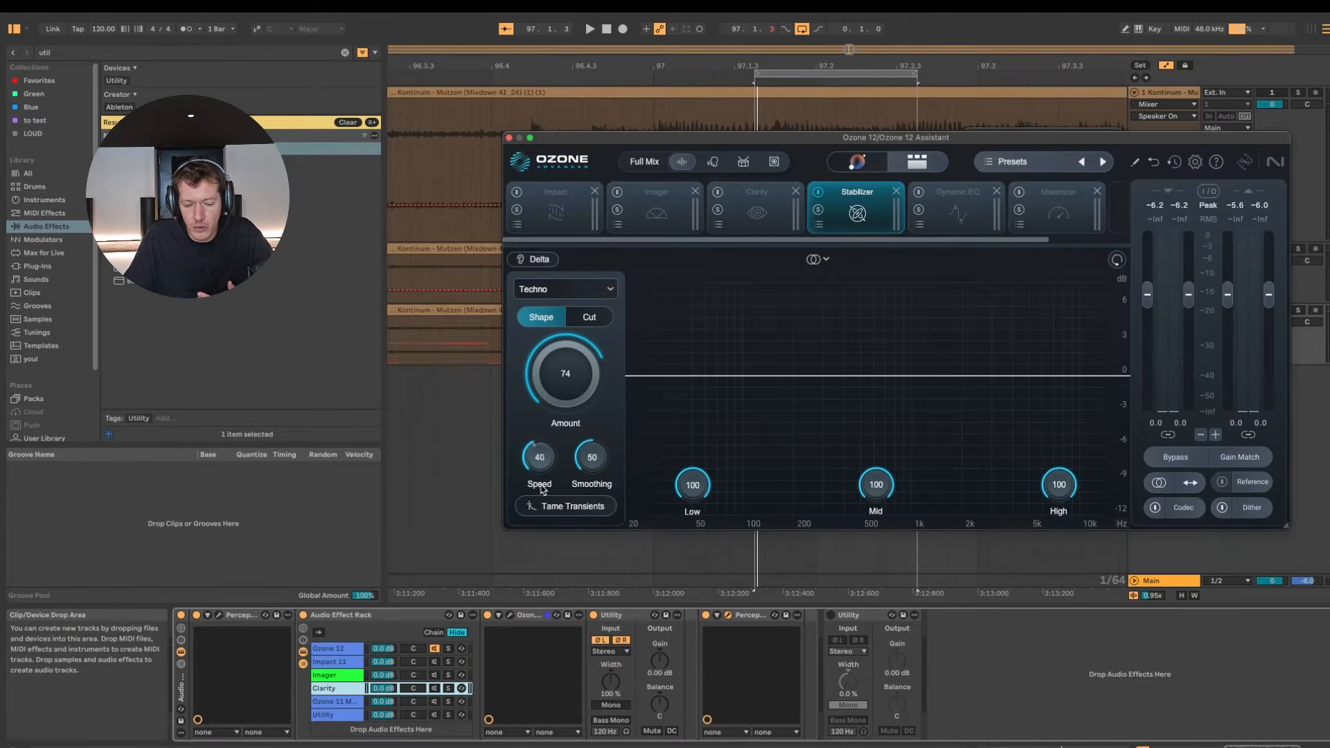
Set the Stabilizer to Speed 100 and Cut mode, with Low at 0 and Mid at 38
{"action": "left_click_drag", "start_coordinate": [538, 451], "coordinate": [535, 367]}
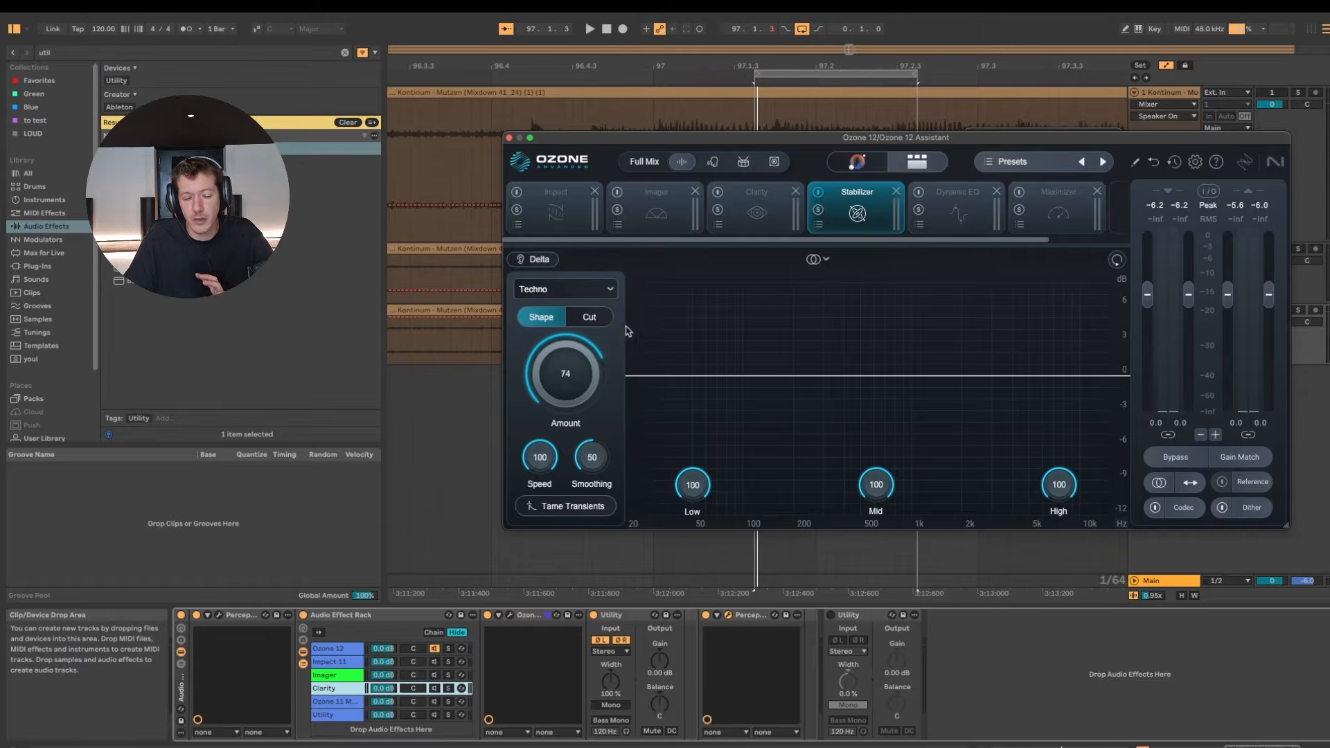
{"action": "left_click", "coordinate": [600, 321]}
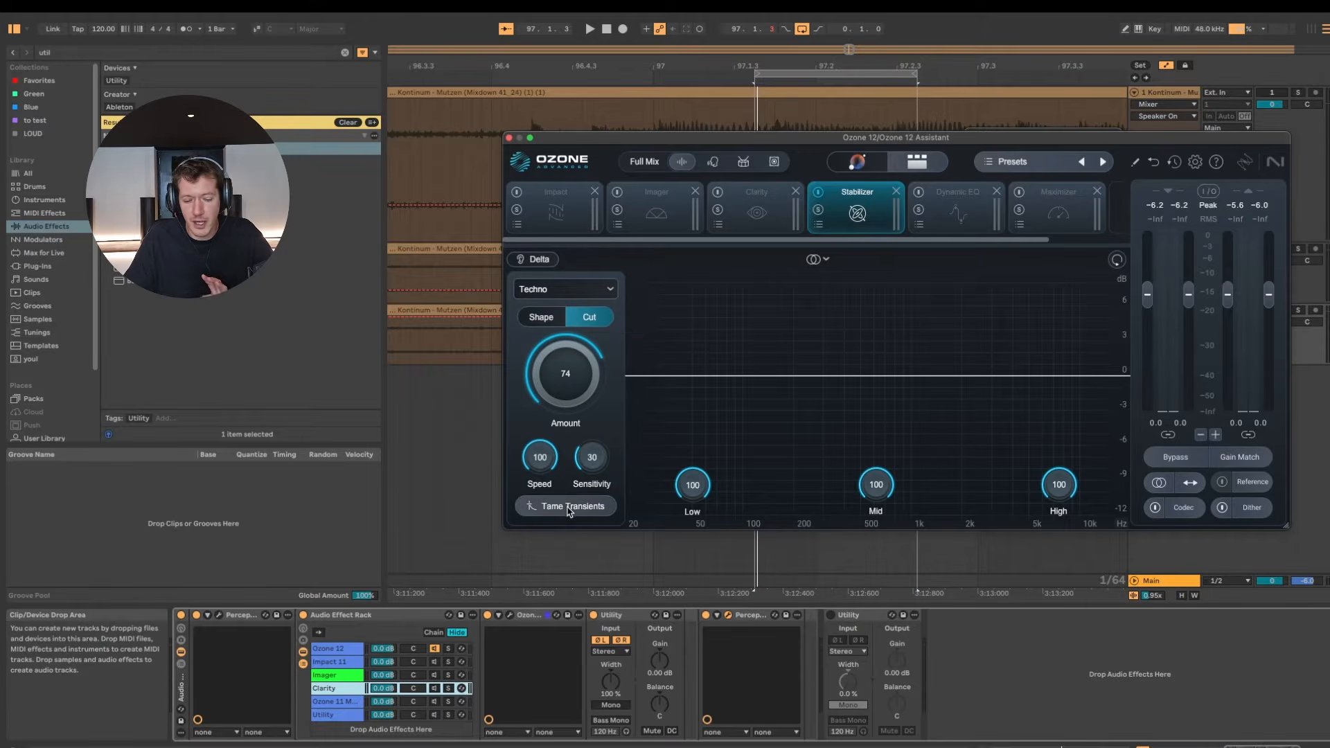
{"action": "left_click_drag", "start_coordinate": [693, 485], "coordinate": [692, 540]}
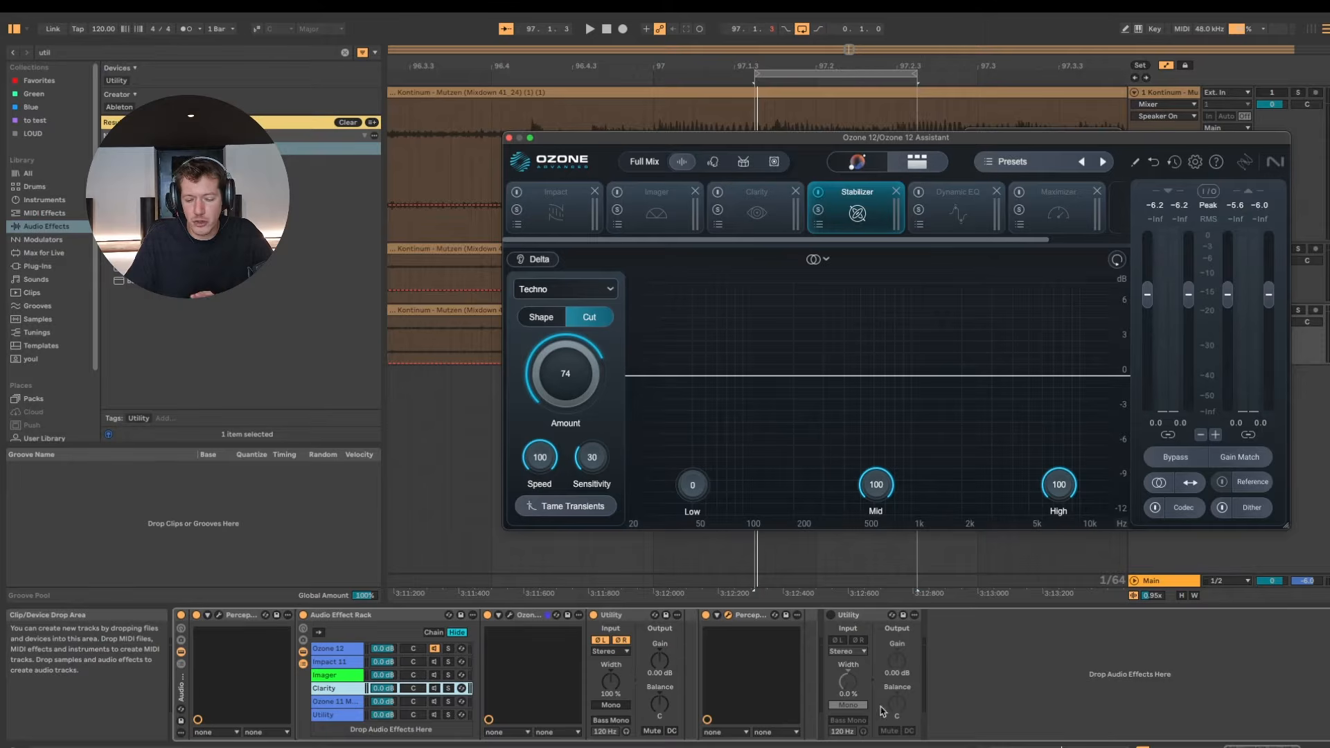
{"action": "left_click_drag", "start_coordinate": [876, 485], "coordinate": [887, 594]}
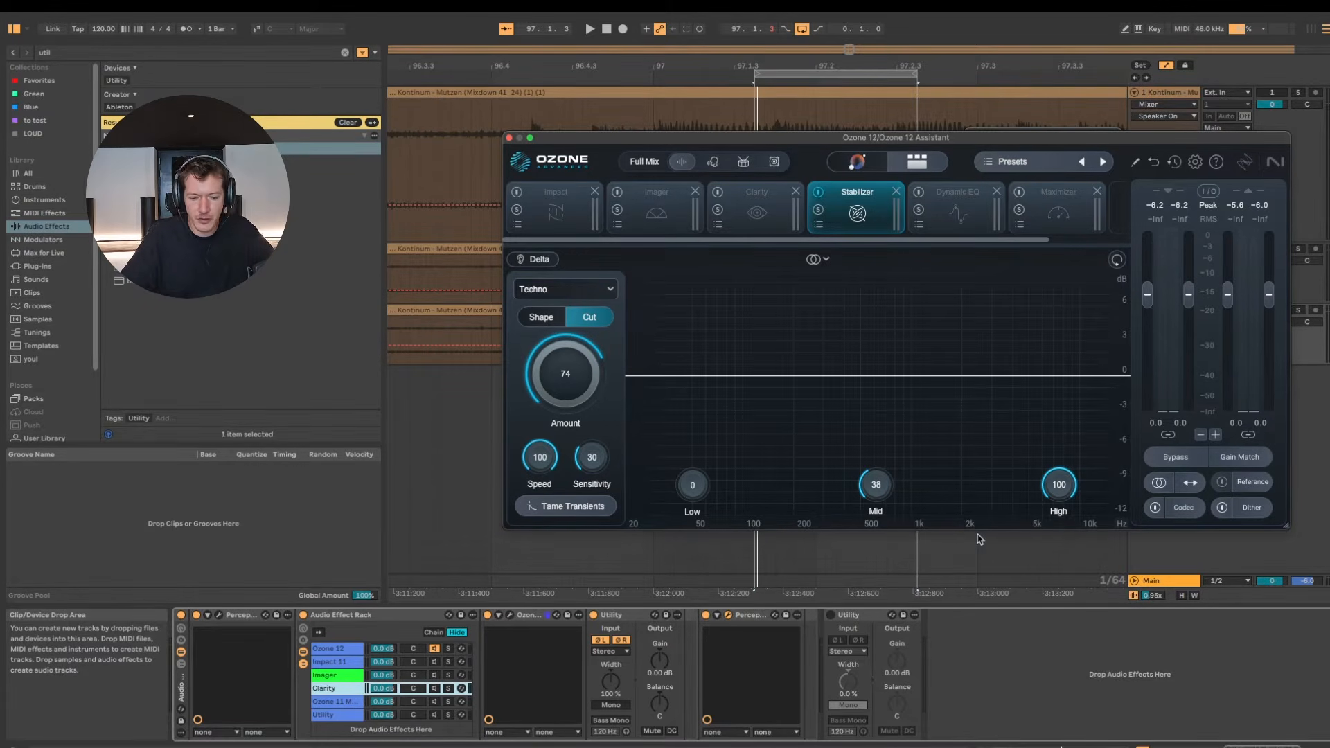
Play the loop and compare the Cut-mode Stabilizer bypassed and enabled
{"action": "key", "text": "space"}
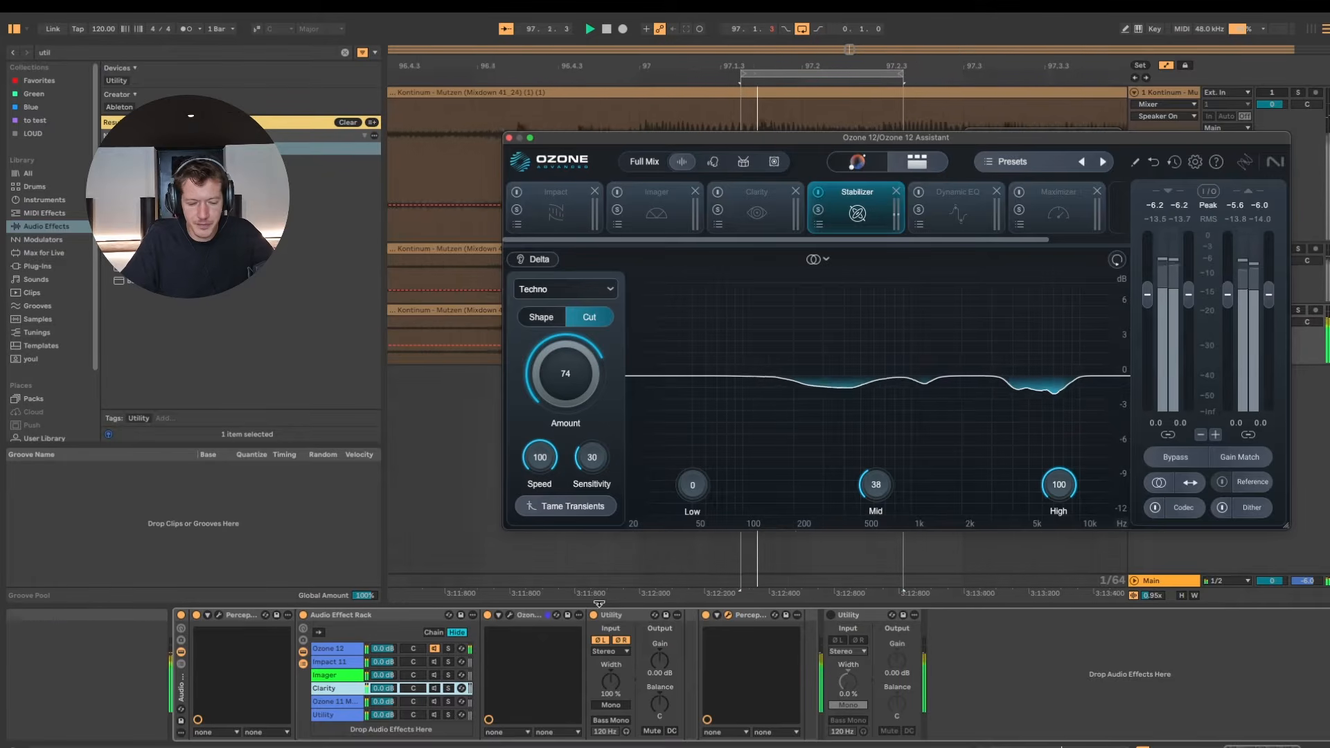
{"action": "left_click", "coordinate": [818, 192]}
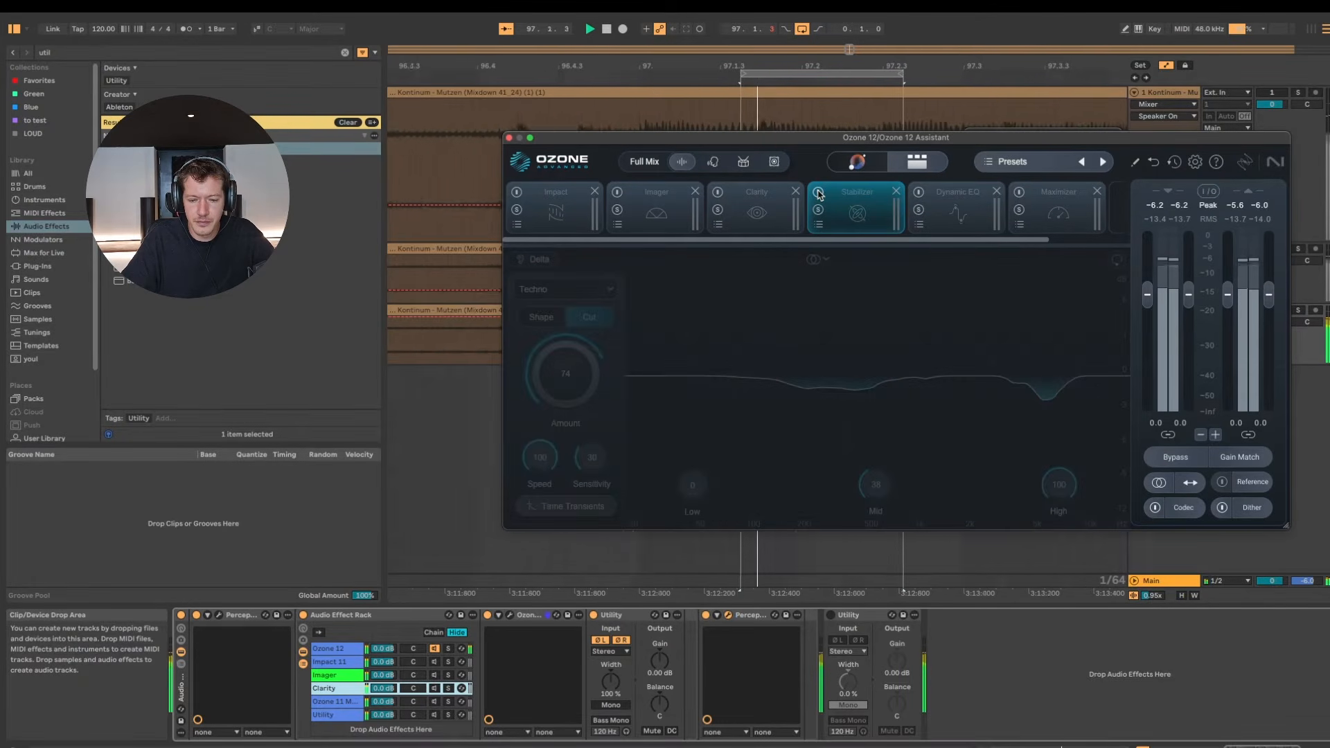
{"action": "left_click", "coordinate": [818, 192]}
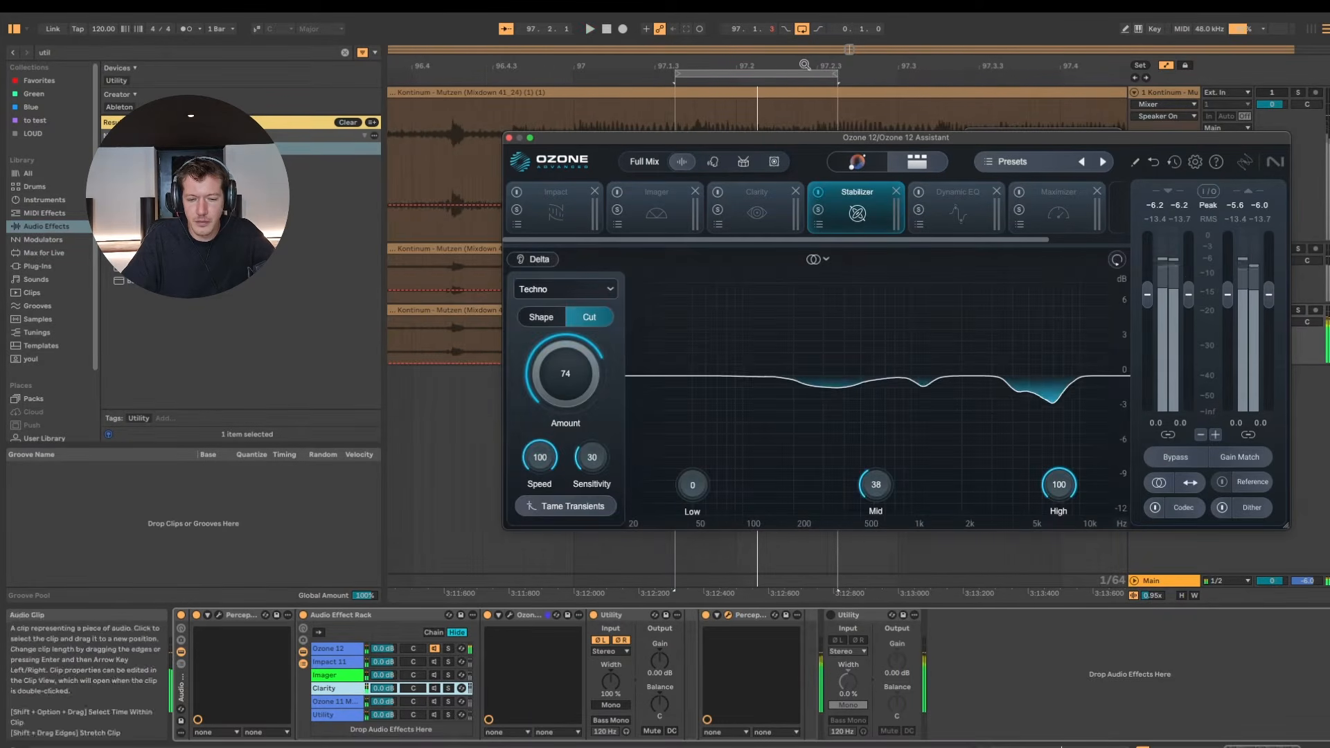
Turn off arrangement looping and play from just before bar 97, toggling the Stabilizer to compare its effect
{"action": "left_click", "coordinate": [802, 29]}
{"action": "left_click", "coordinate": [494, 140]}
{"action": "key", "text": "space"}
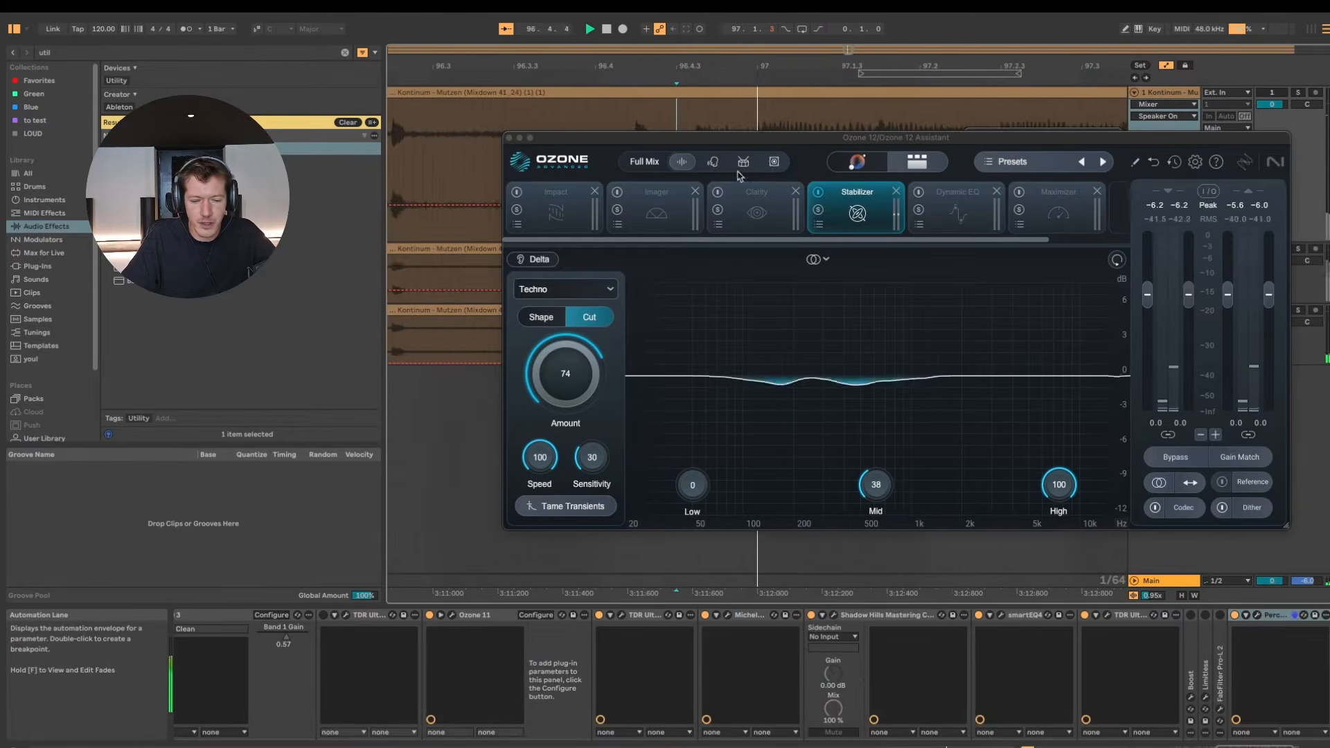
{"action": "left_click", "coordinate": [818, 193]}
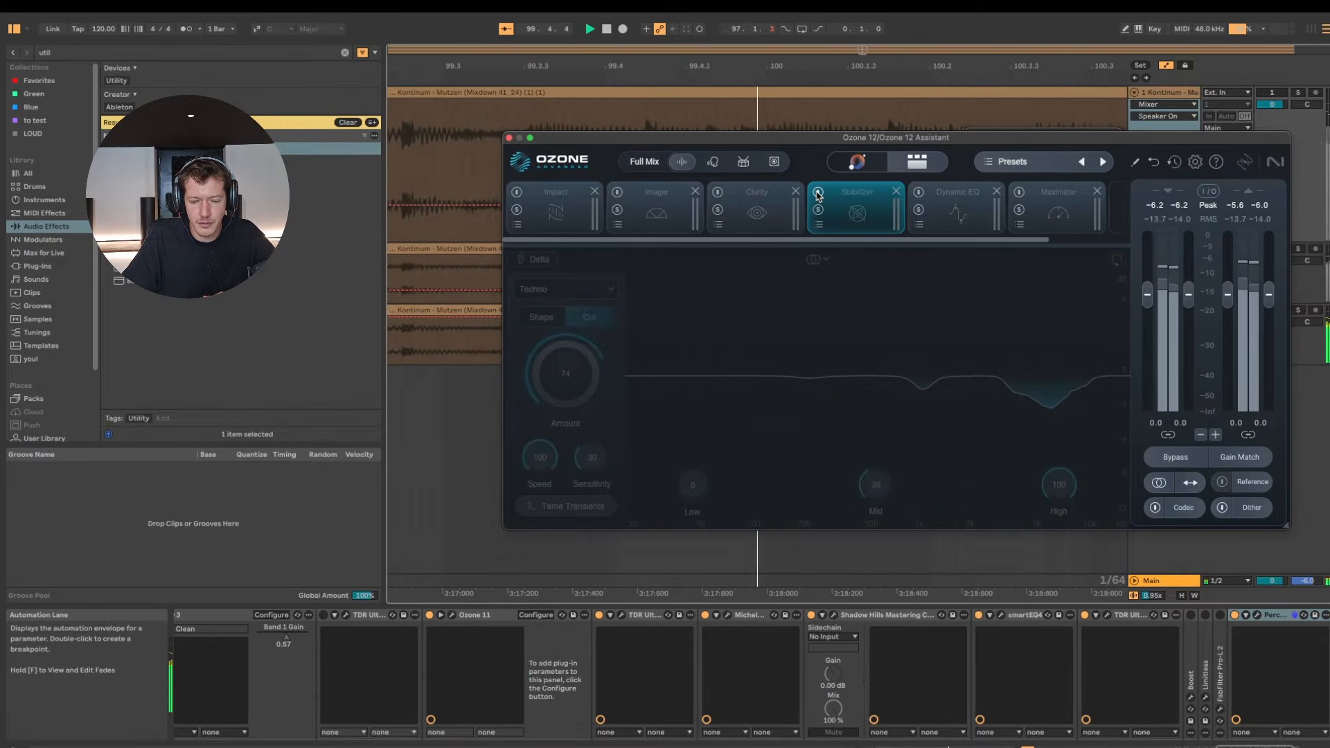
{"action": "left_click", "coordinate": [818, 193]}
{"action": "left_click", "coordinate": [818, 192]}
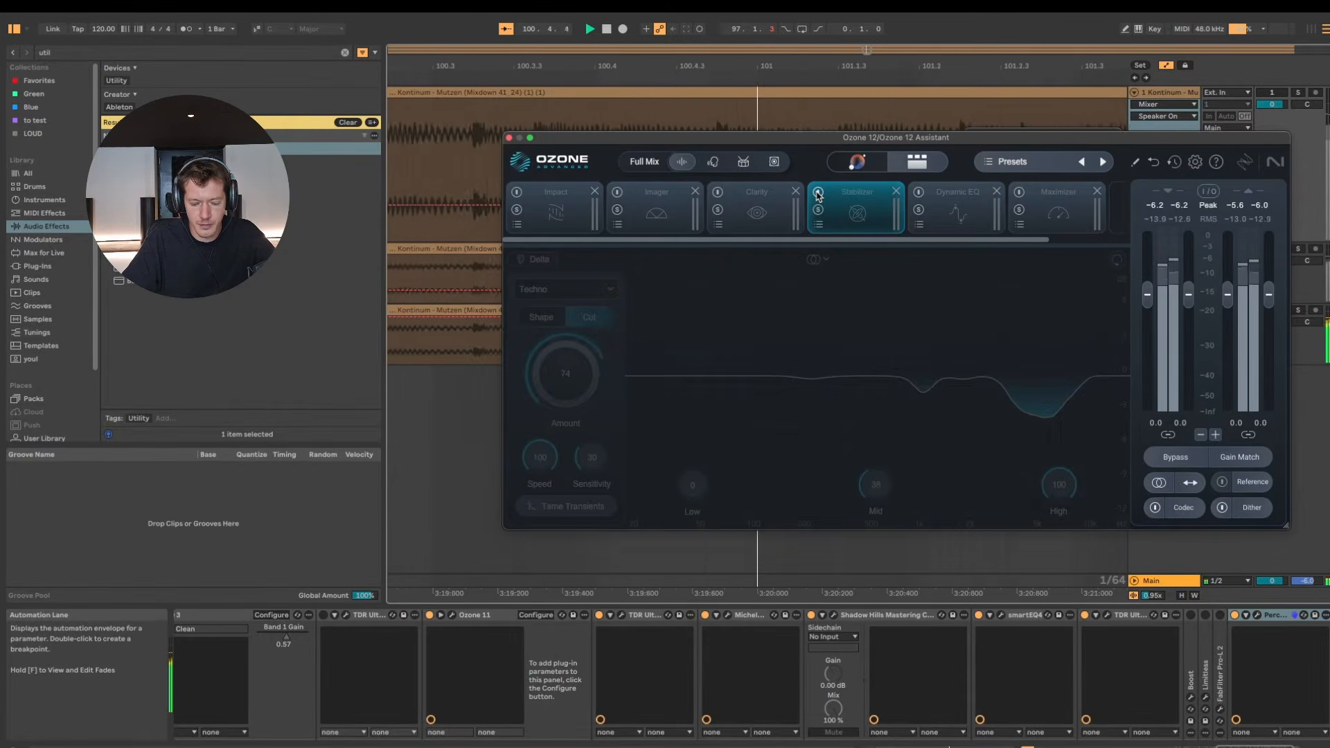
Compare the Stabilizer bypassed and enabled once more at the Amount 74 setting, leaving the module enabled
{"action": "left_click", "coordinate": [818, 192]}
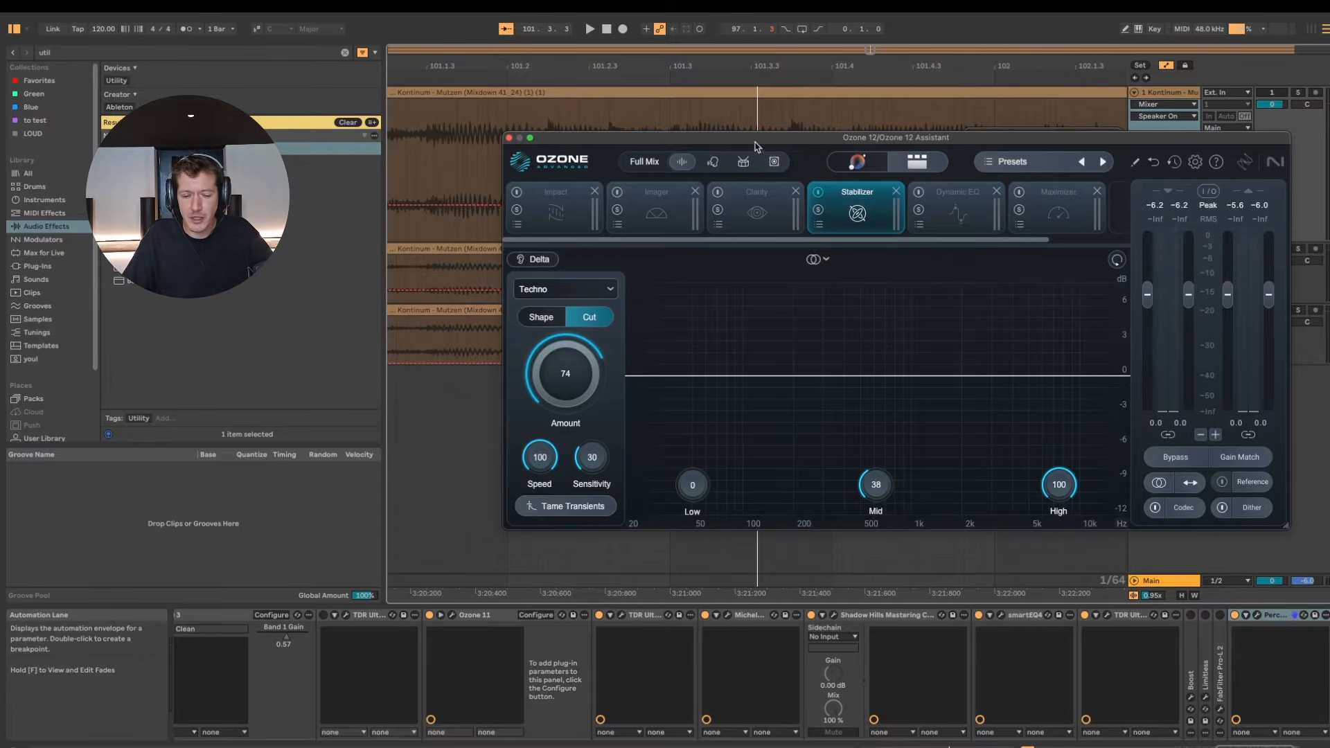
{"action": "left_click", "coordinate": [819, 193]}
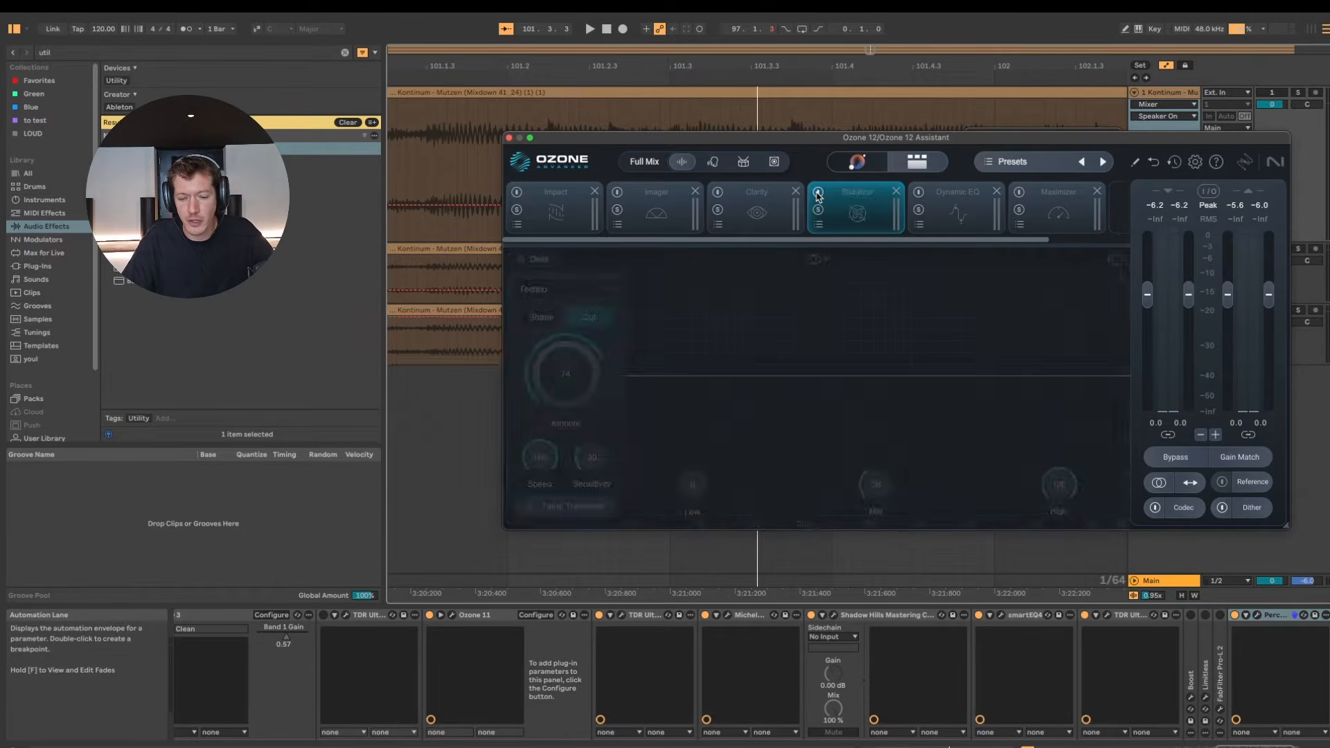
{"action": "left_click", "coordinate": [818, 193]}
Raise the Stabilizer's Amount to 100 and play from bar 97, repeatedly bypassing and enabling the module to compare its effect
{"action": "left_click_drag", "start_coordinate": [590, 384], "coordinate": [680, 210]}
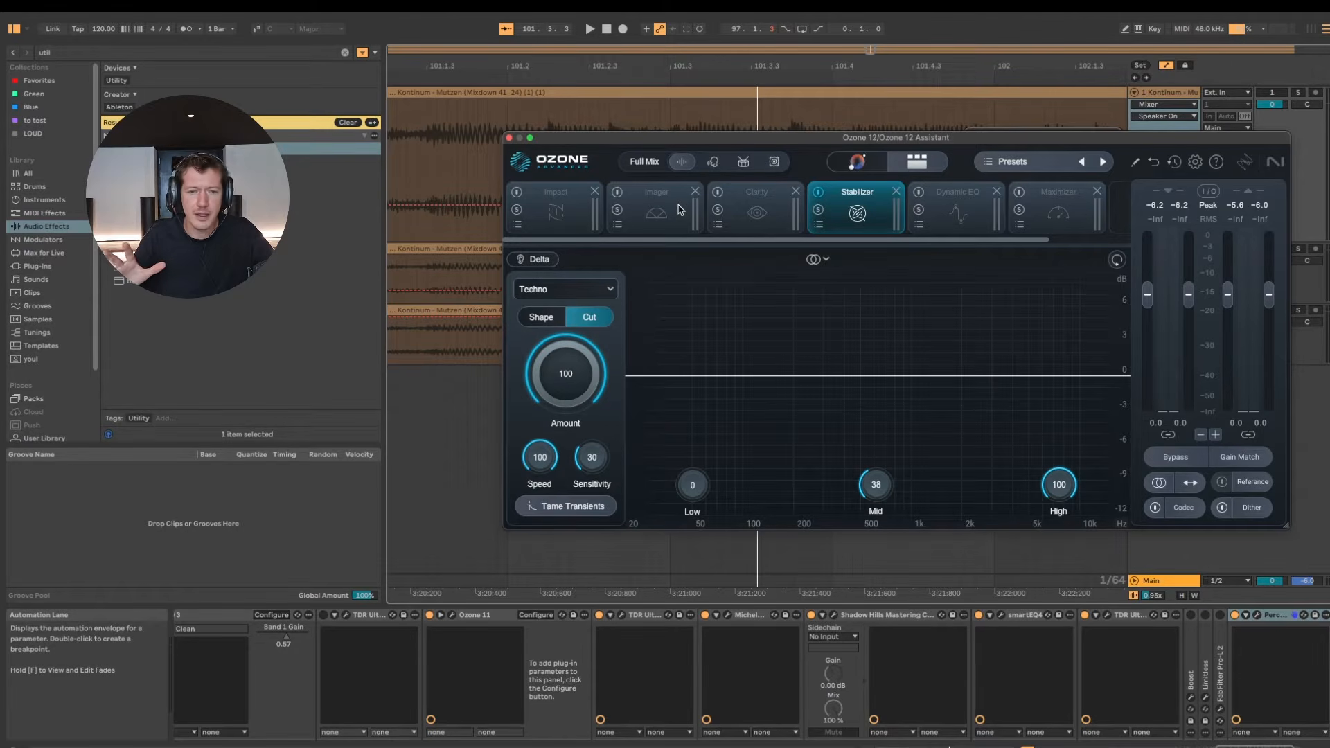
{"action": "key", "text": "space"}
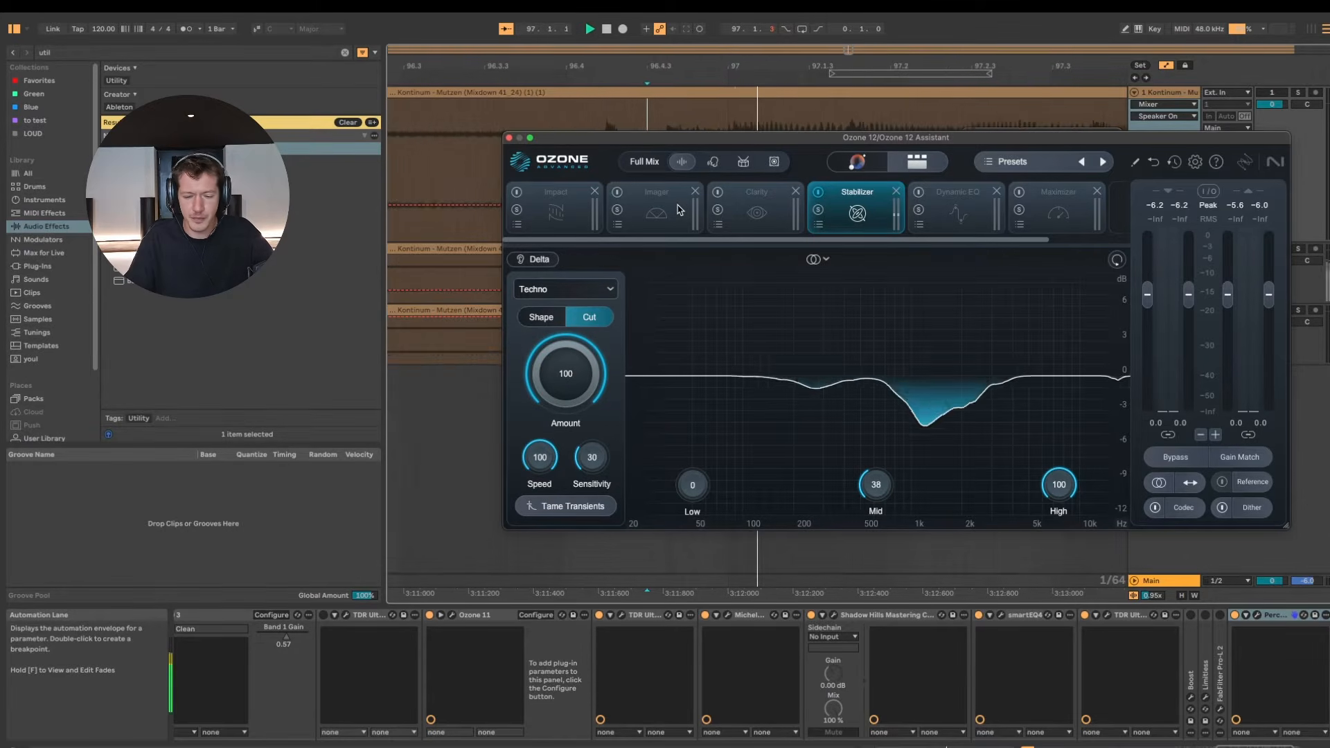
{"action": "left_click", "coordinate": [819, 193]}
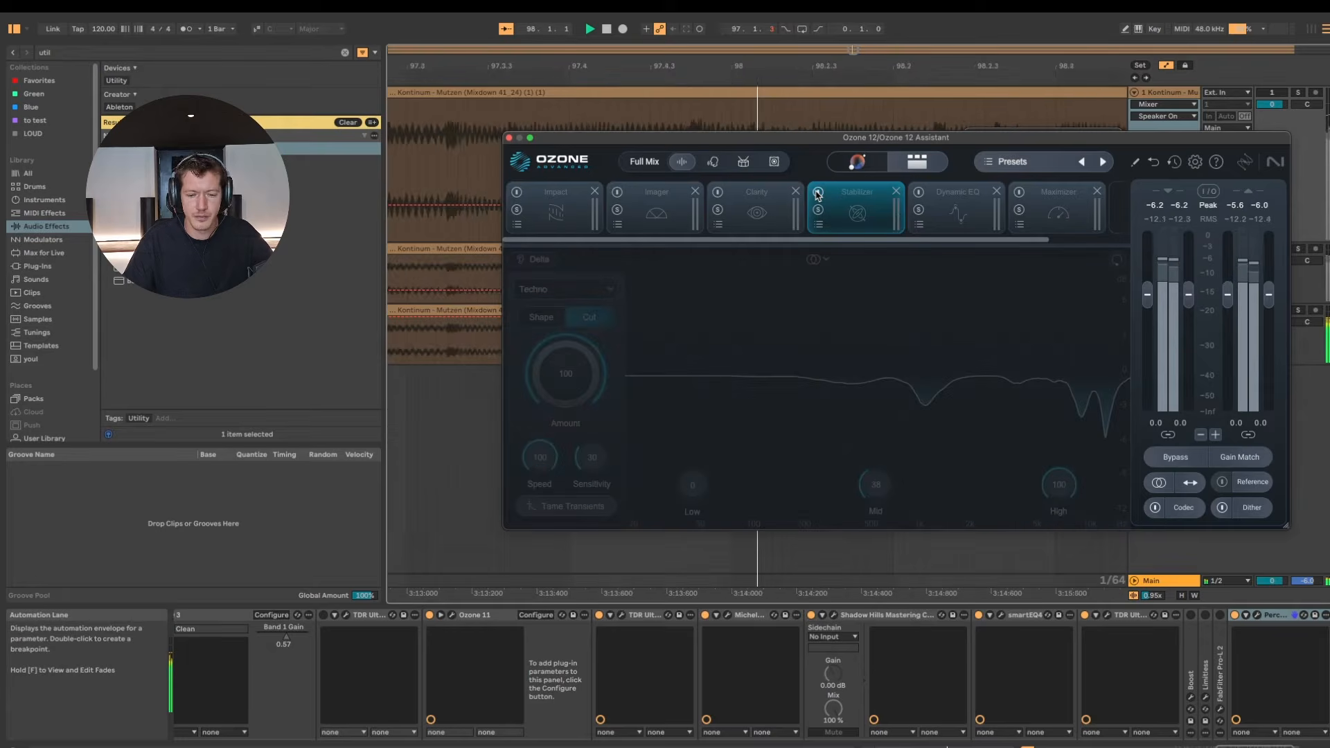
{"action": "left_click", "coordinate": [819, 193]}
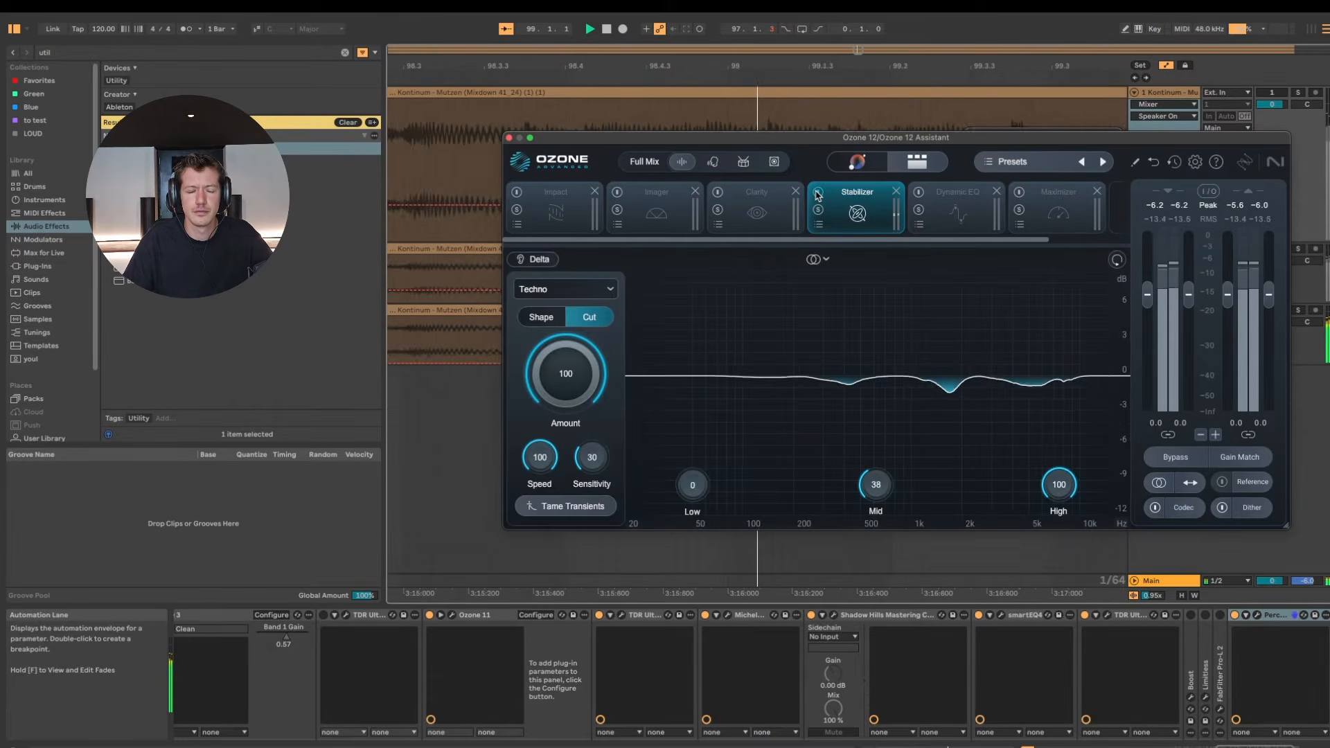
{"action": "left_click", "coordinate": [818, 193]}
{"action": "left_click", "coordinate": [818, 194]}
{"action": "left_click", "coordinate": [819, 194]}
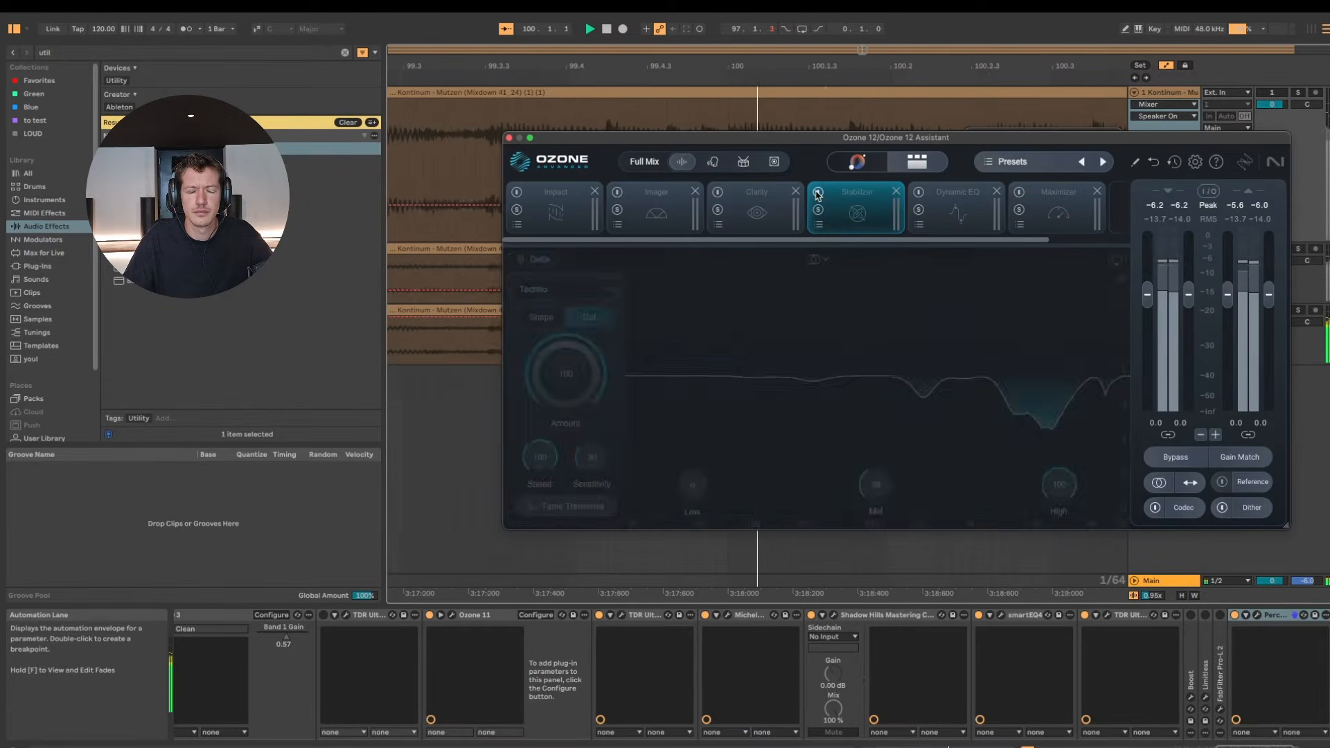
{"action": "left_click", "coordinate": [818, 193]}
{"action": "left_click", "coordinate": [819, 194]}
{"action": "left_click", "coordinate": [818, 194]}
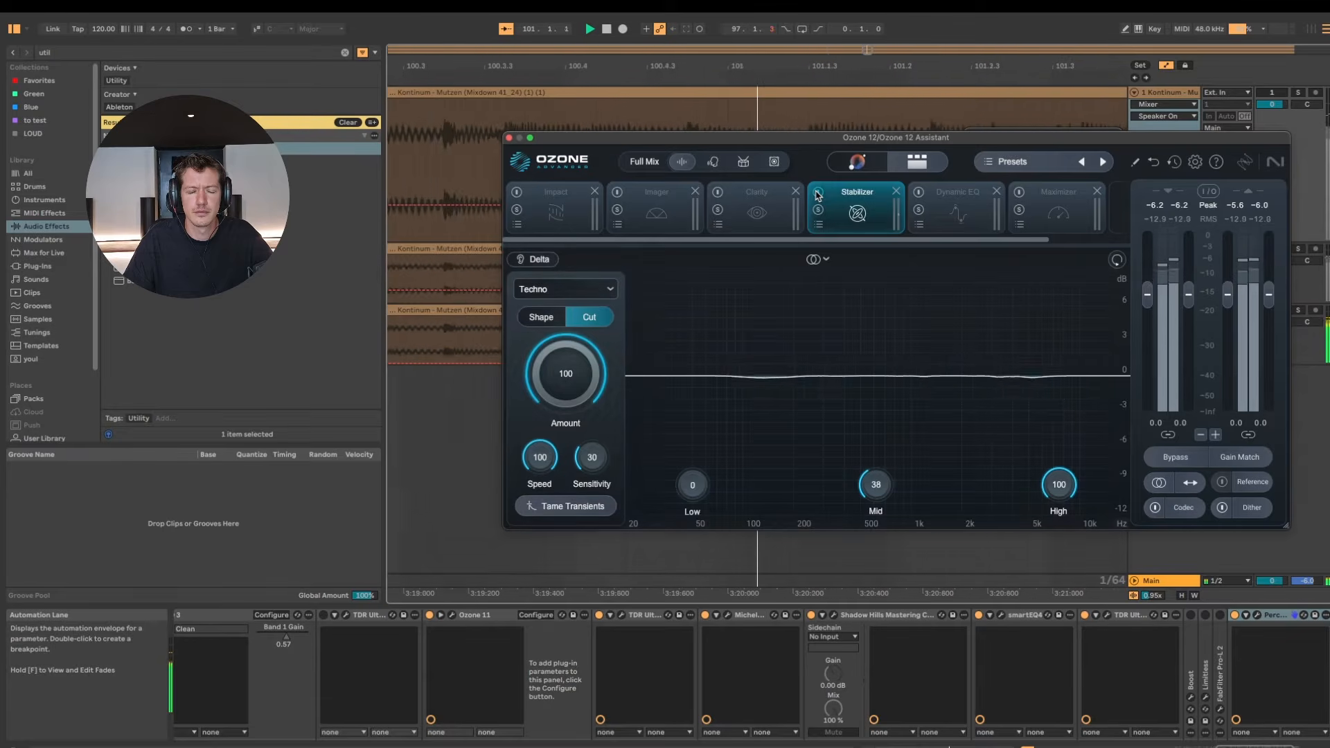
{"action": "left_click", "coordinate": [818, 194]}
{"action": "left_click", "coordinate": [818, 194]}
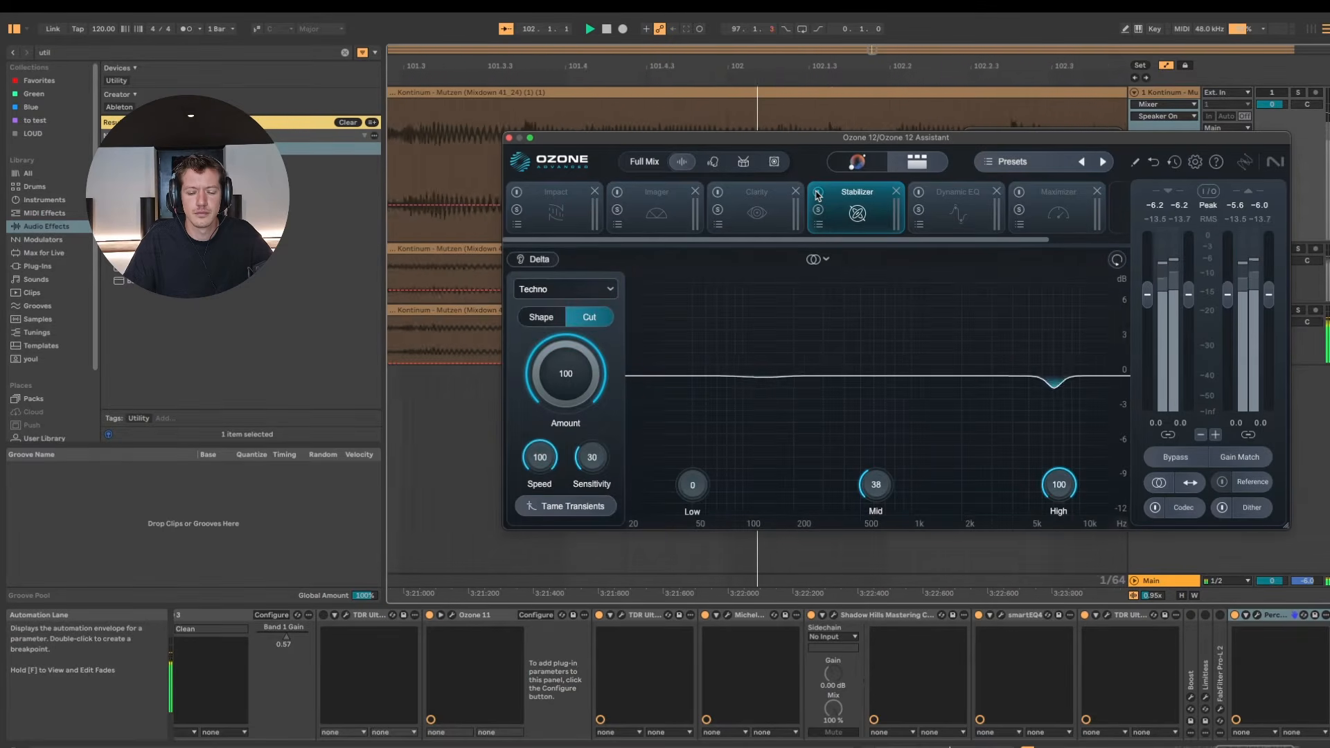
{"action": "left_click", "coordinate": [818, 193]}
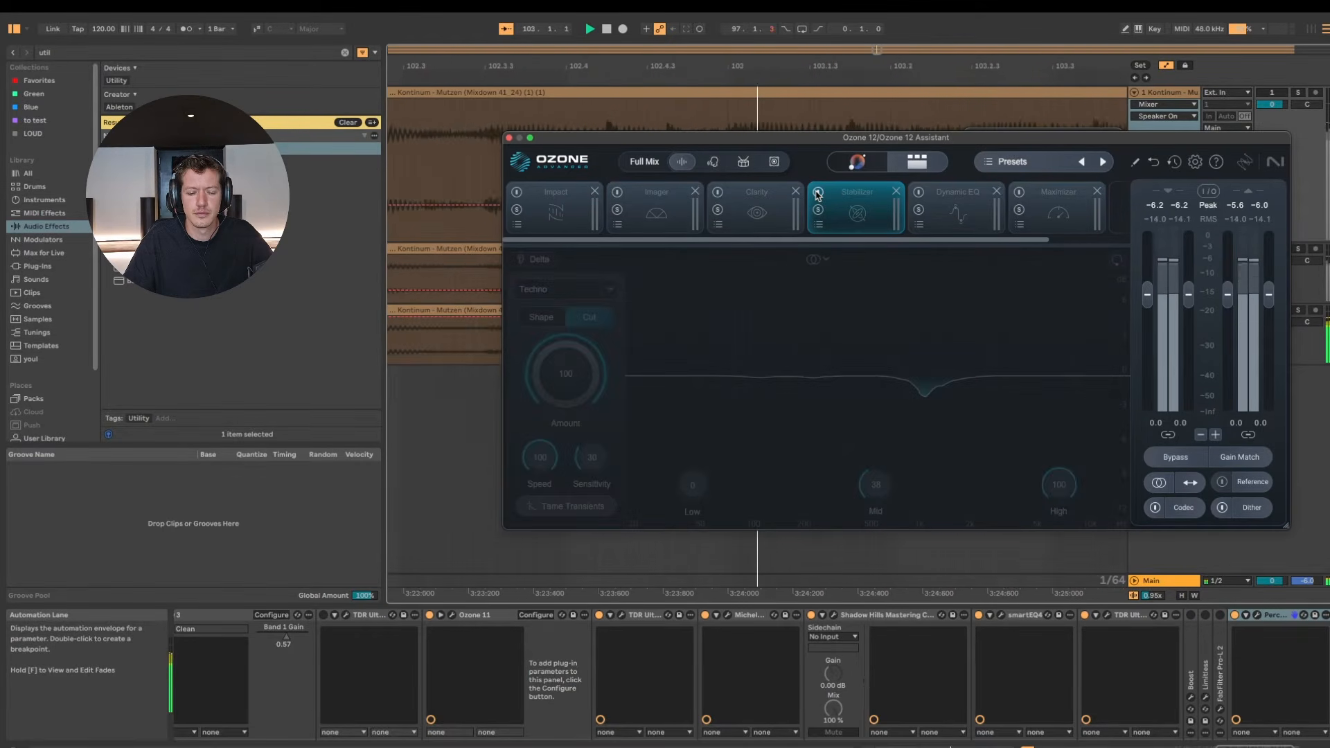
{"action": "left_click", "coordinate": [818, 193]}
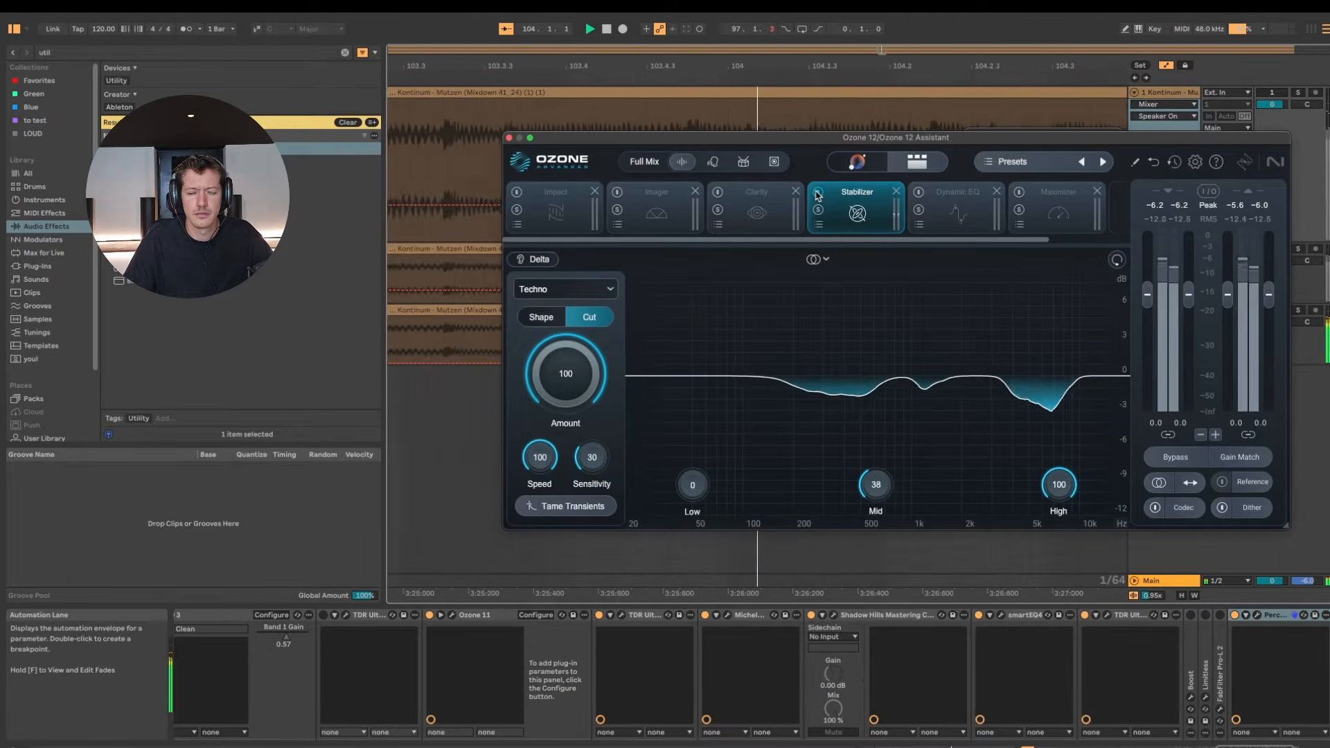
{"action": "left_click", "coordinate": [819, 194]}
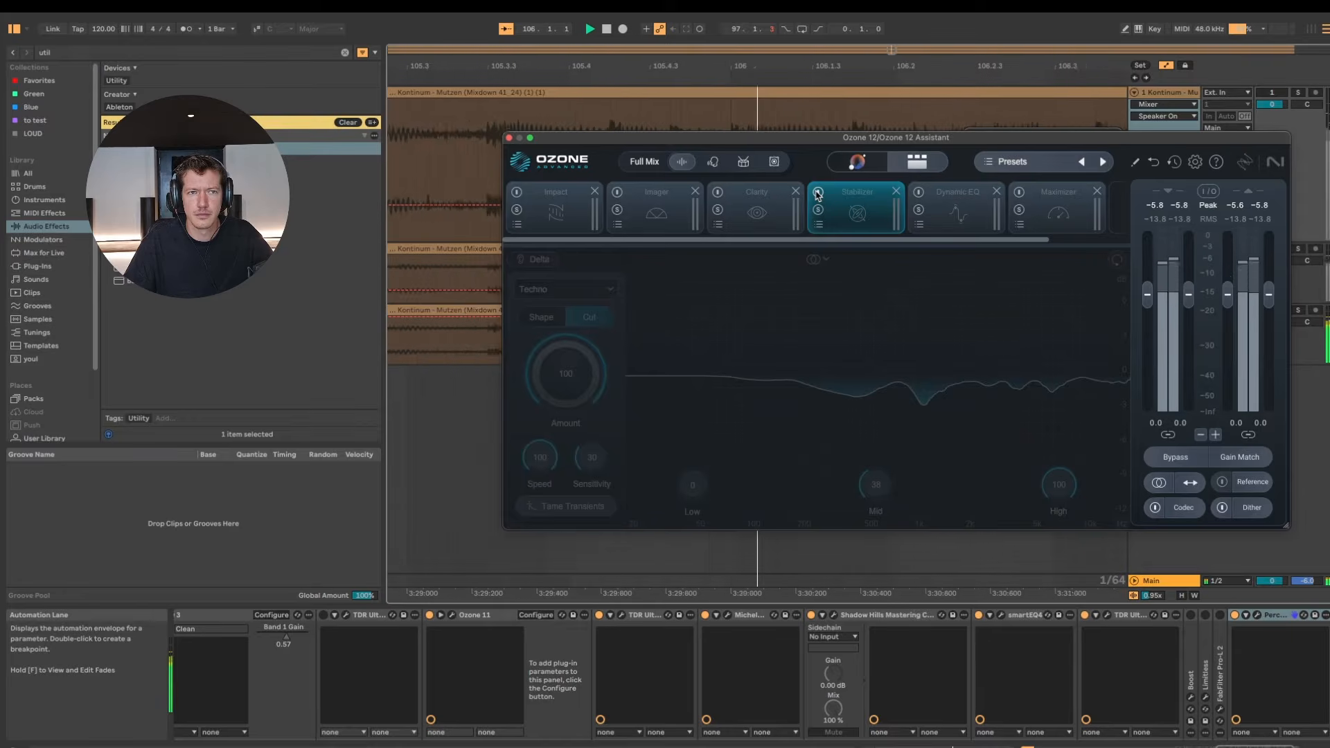
{"action": "left_click", "coordinate": [818, 193]}
{"action": "left_click", "coordinate": [818, 193]}
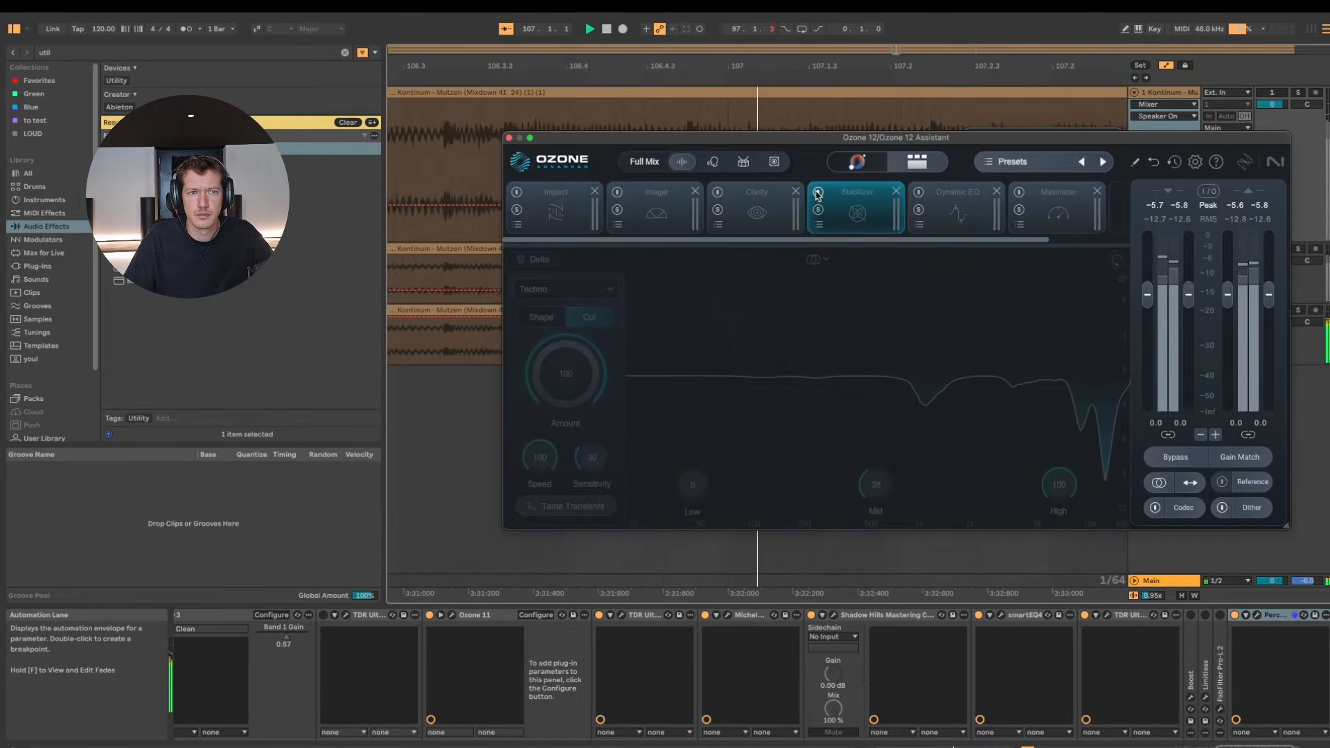
{"action": "left_click", "coordinate": [818, 193]}
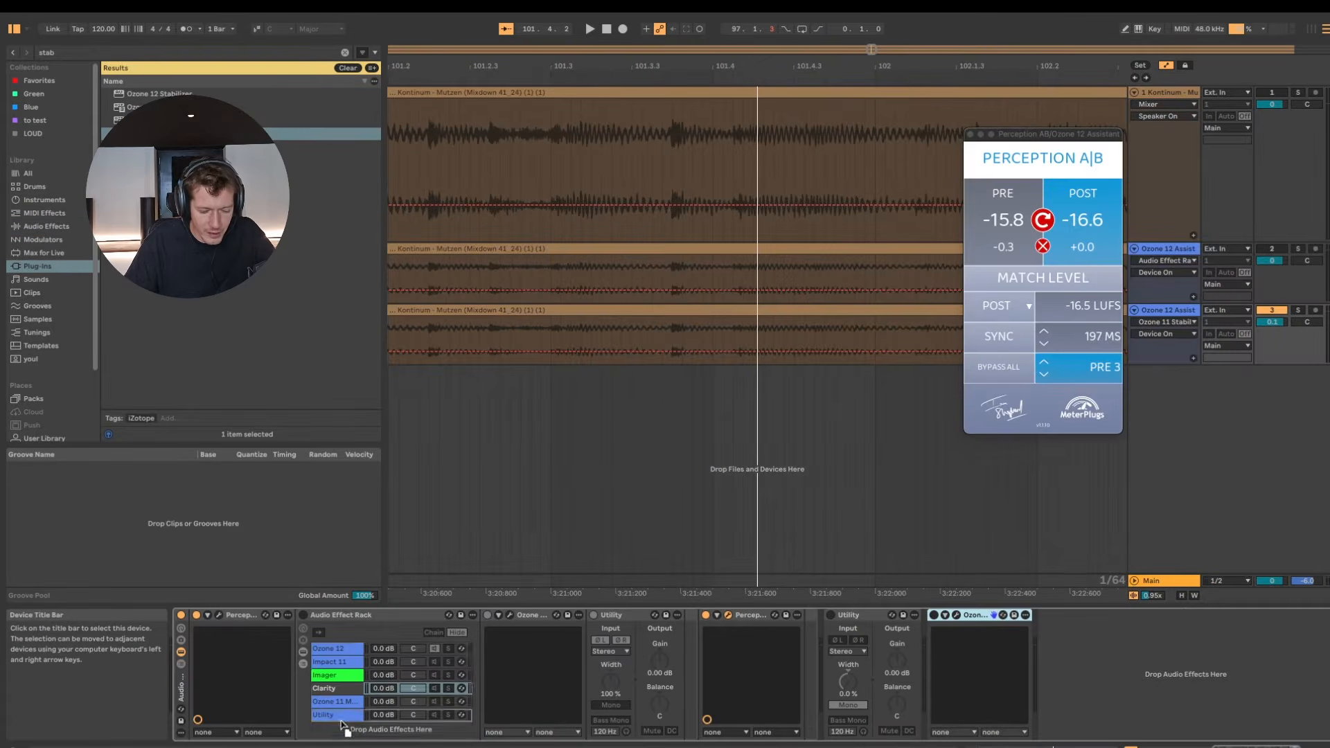
Add Ozone 11 Stabilizer as its own chain in the Audio Effect Rack, enable the rack, and move the Utility device into that chain
{"action": "left_click_drag", "start_coordinate": [343, 725], "coordinate": [349, 724]}
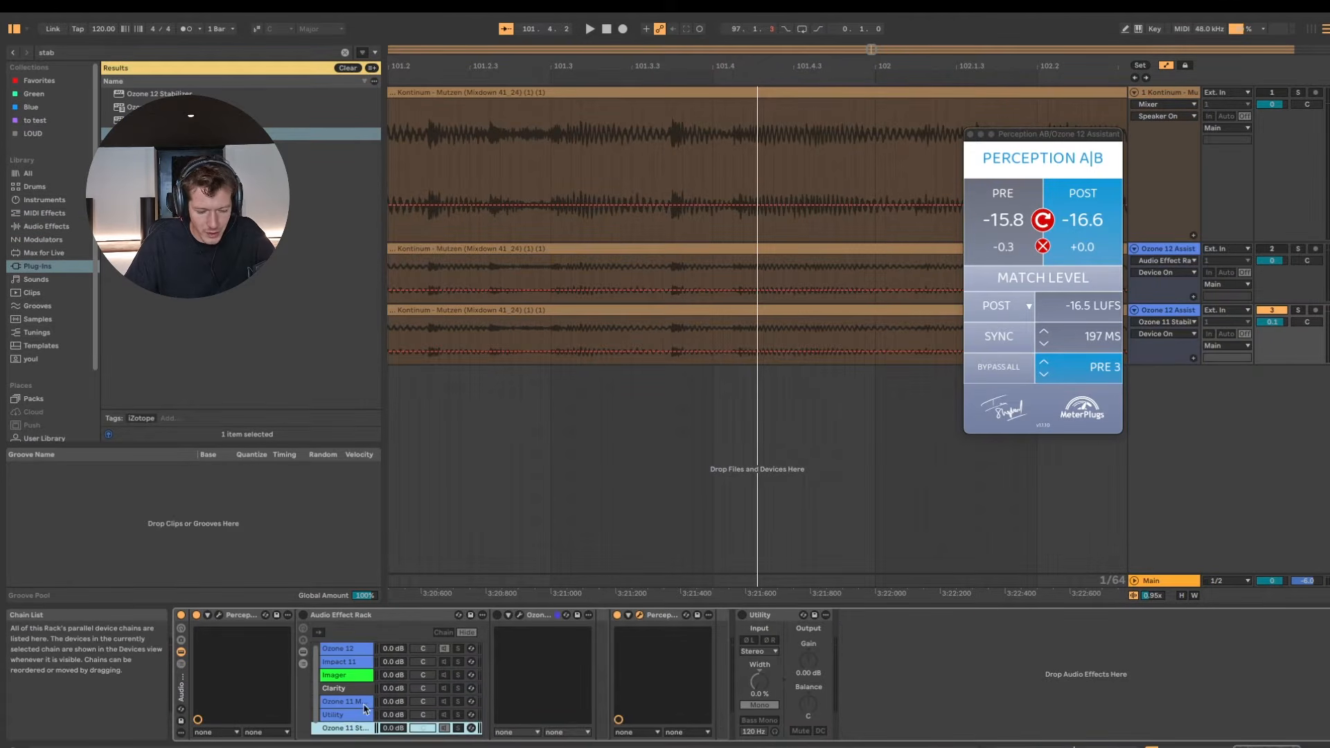
{"action": "left_click", "coordinate": [303, 616]}
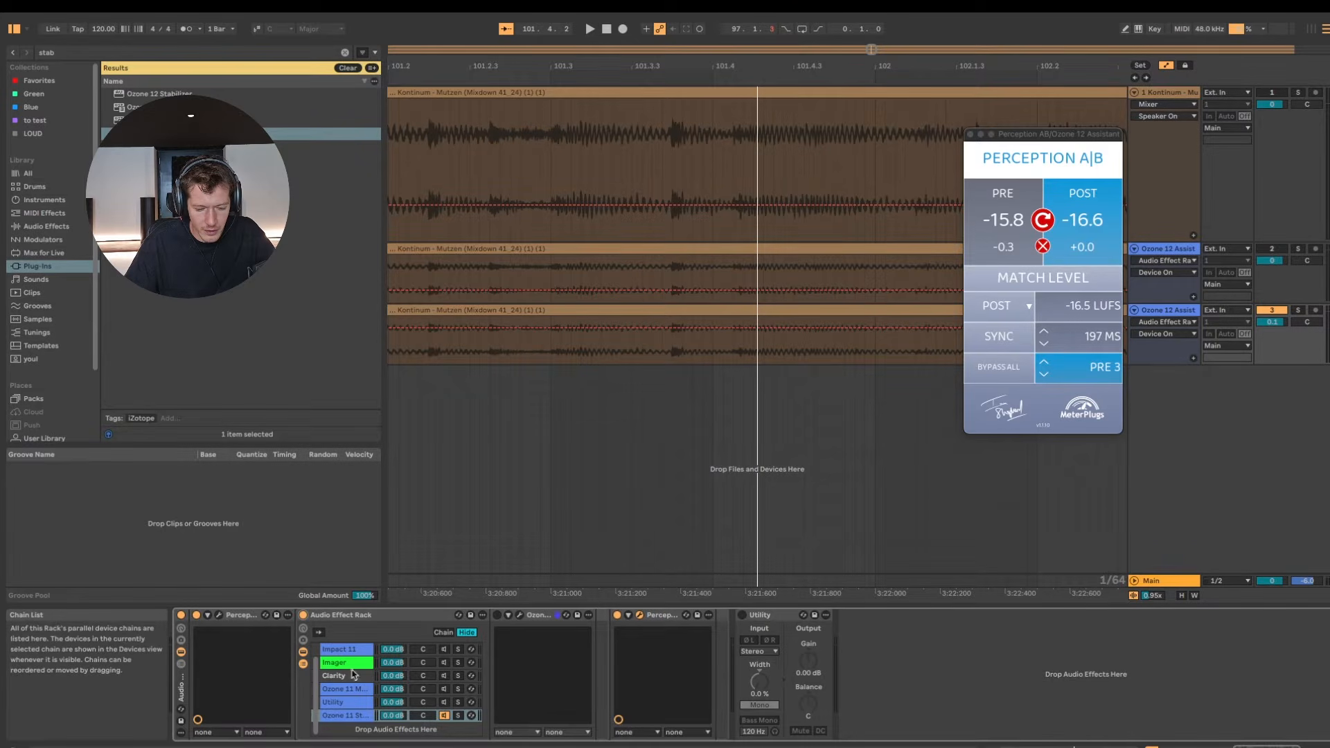
{"action": "left_click", "coordinate": [353, 702]}
{"action": "left_click_drag", "start_coordinate": [516, 616], "coordinate": [338, 719]}
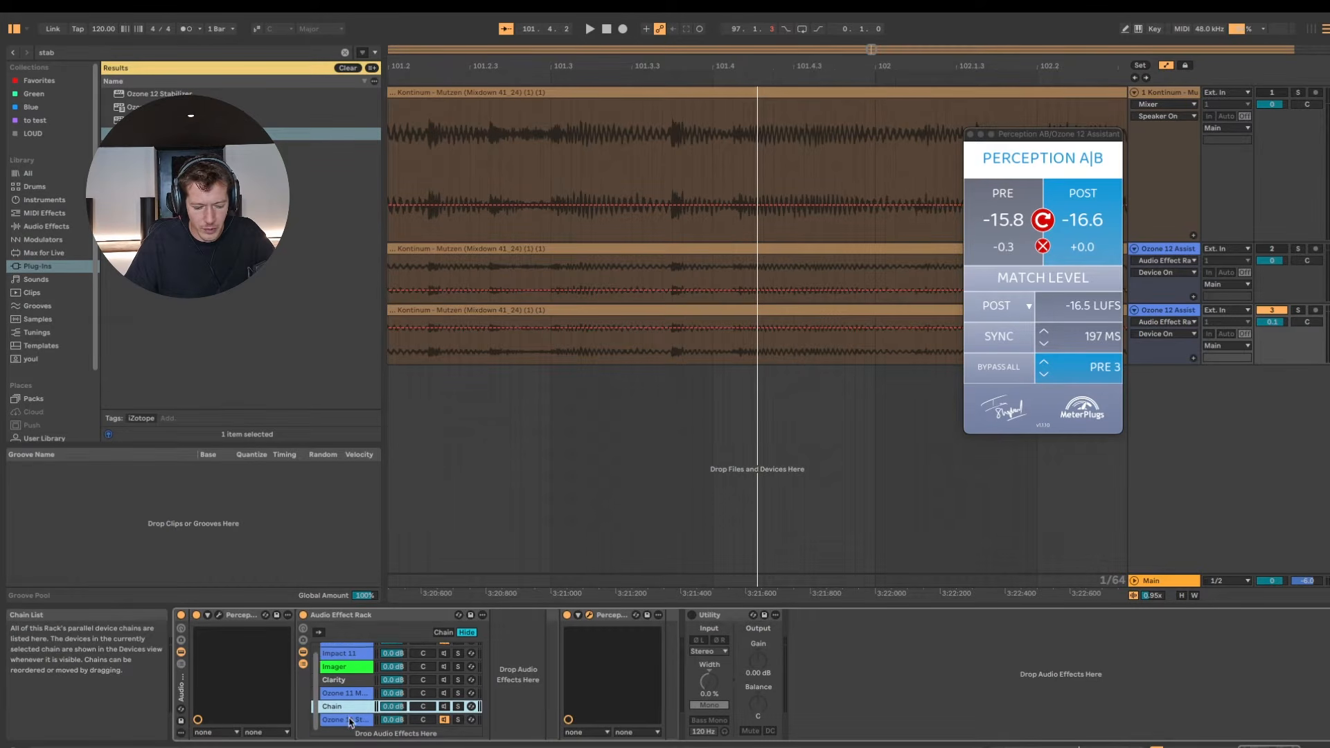
{"action": "left_click", "coordinate": [350, 716]}
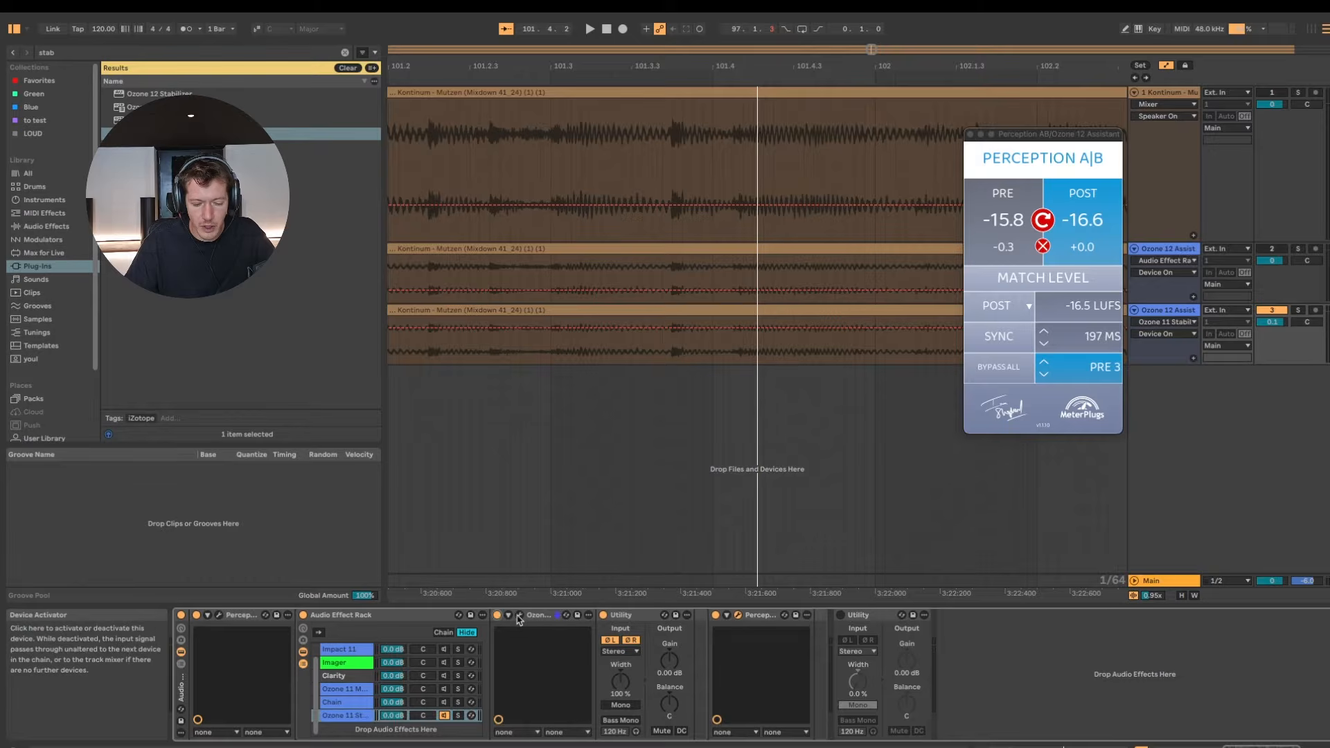
Open the Ozone 11 Stabilizer and choose EDM as its genre target
{"action": "left_click", "coordinate": [520, 615]}
{"action": "left_click", "coordinate": [559, 513]}
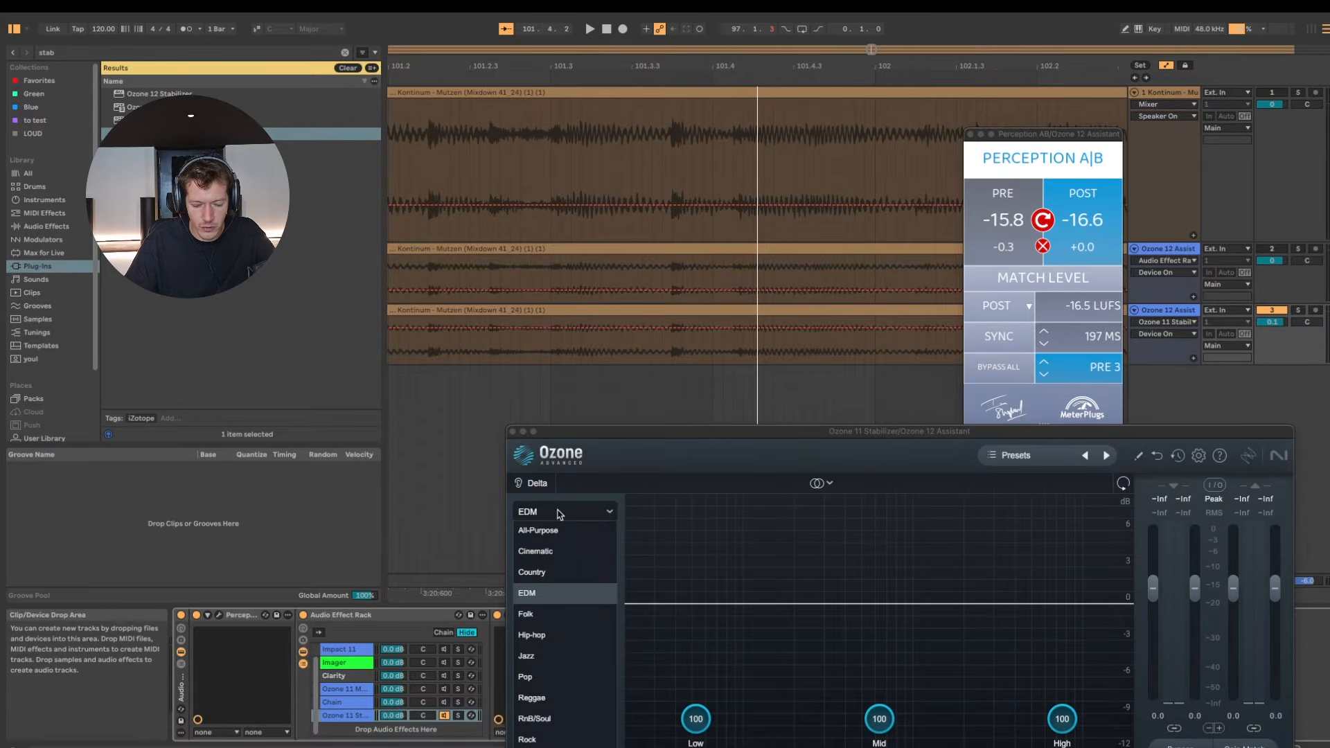
{"action": "left_click", "coordinate": [551, 592]}
Match the Stabilizer in the Ozone 12 chain to the Ozone 11 version by choosing EDM and setting Low and Mid to 100
{"action": "scroll", "coordinate": [335, 687], "scroll_direction": "up", "scroll_amount": 2}
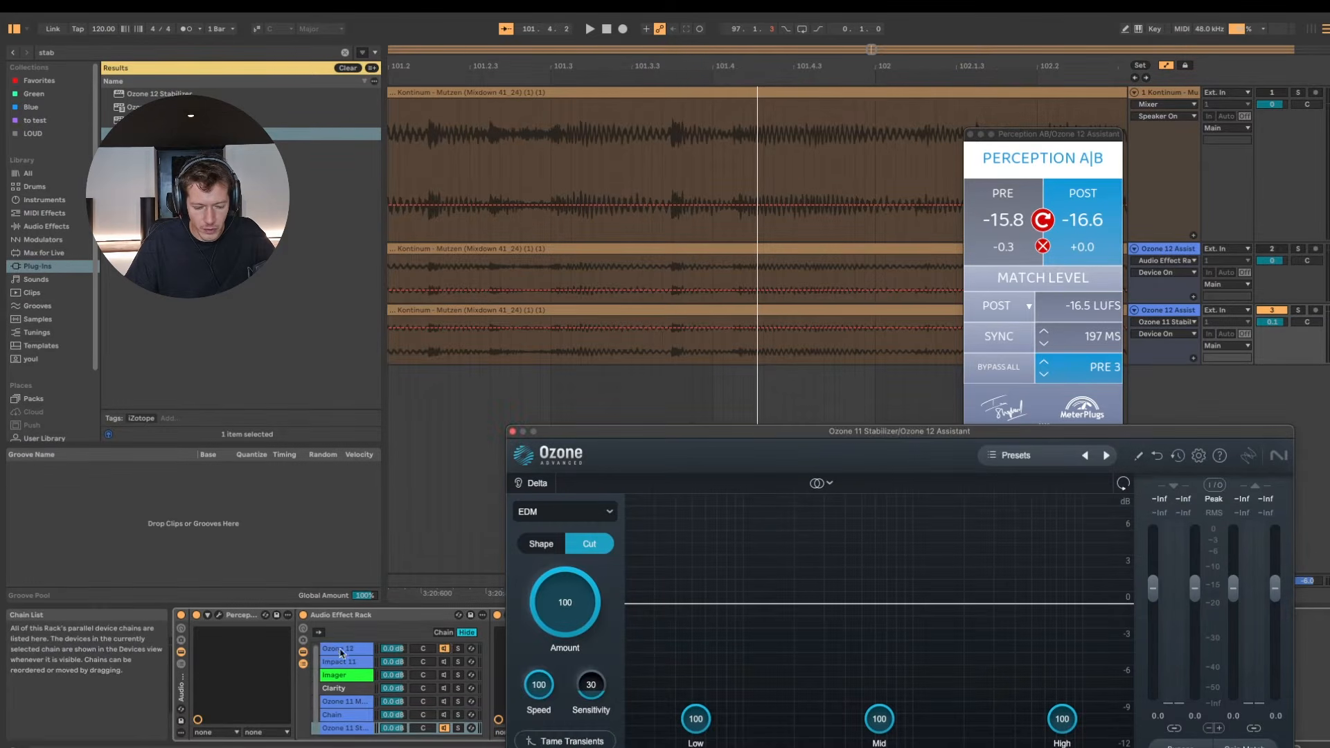
{"action": "left_click", "coordinate": [341, 652]}
{"action": "left_click", "coordinate": [512, 431]}
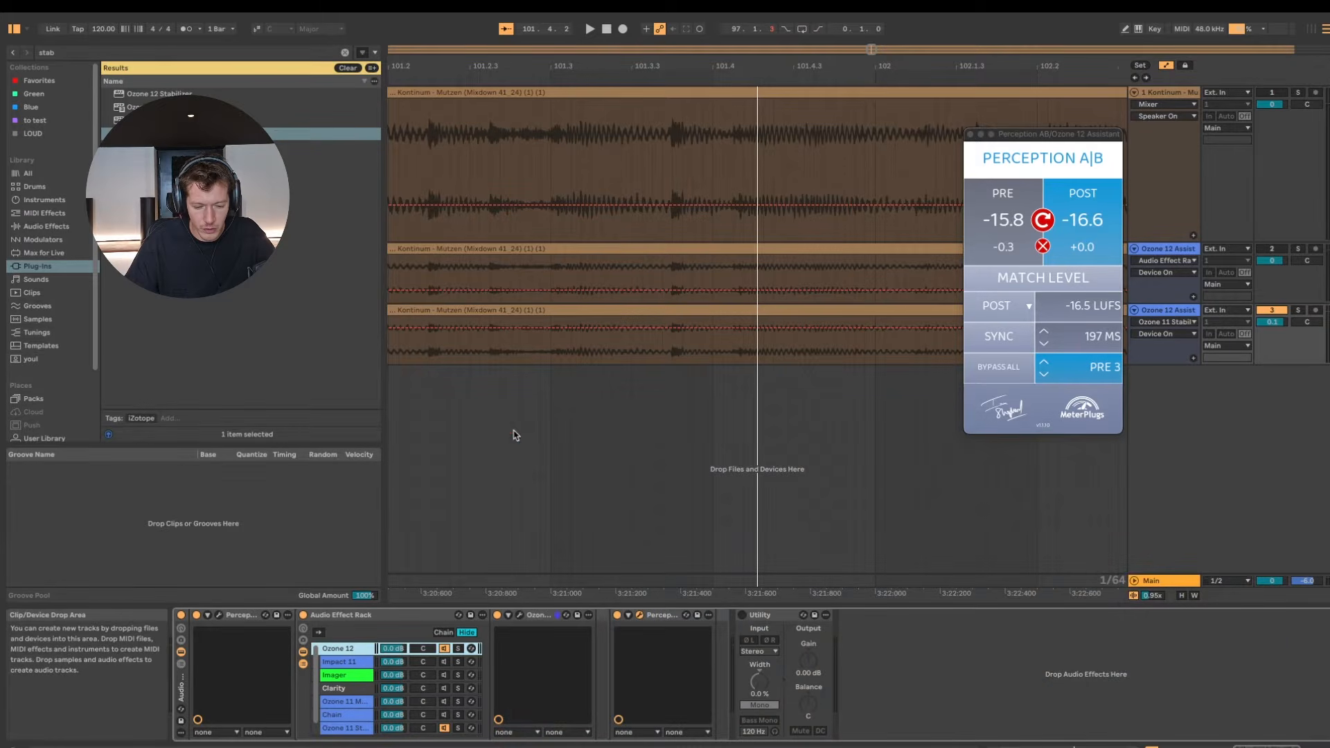
{"action": "left_click", "coordinate": [518, 616]}
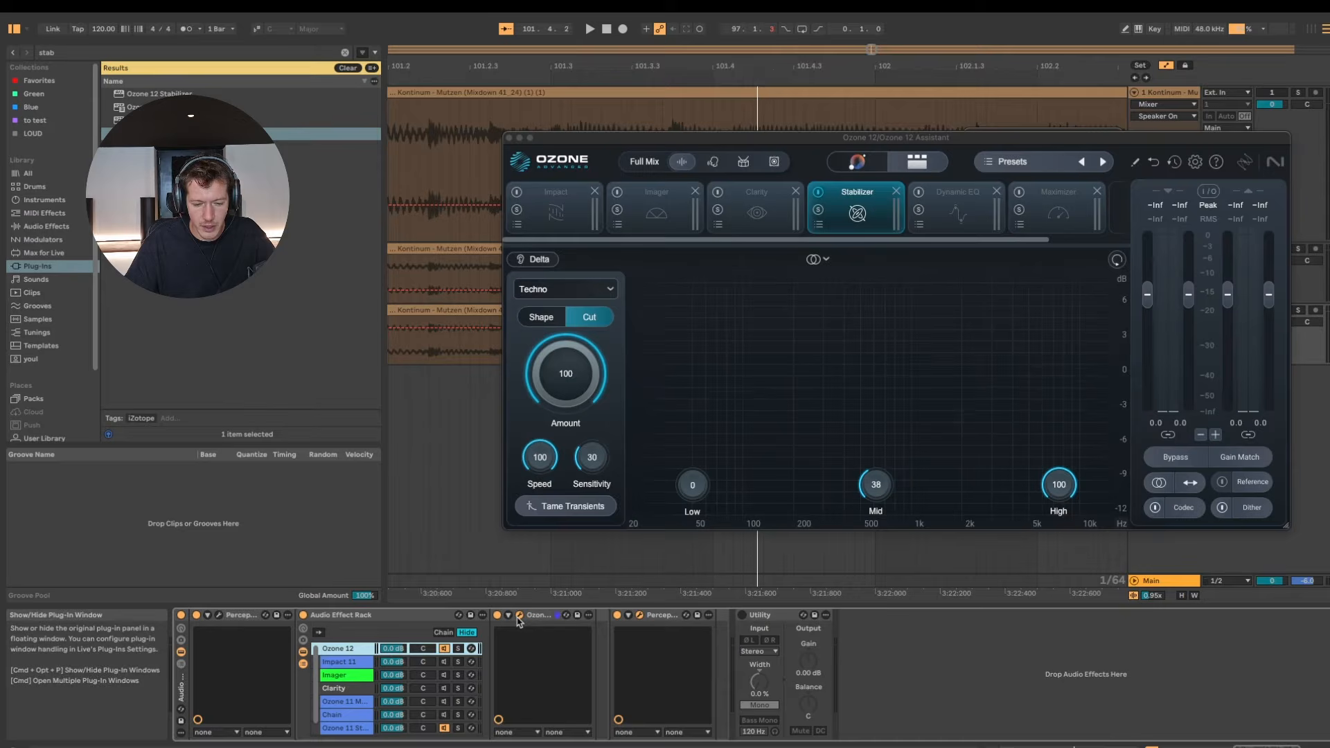
{"action": "left_click", "coordinate": [578, 289]}
{"action": "left_click", "coordinate": [554, 496]}
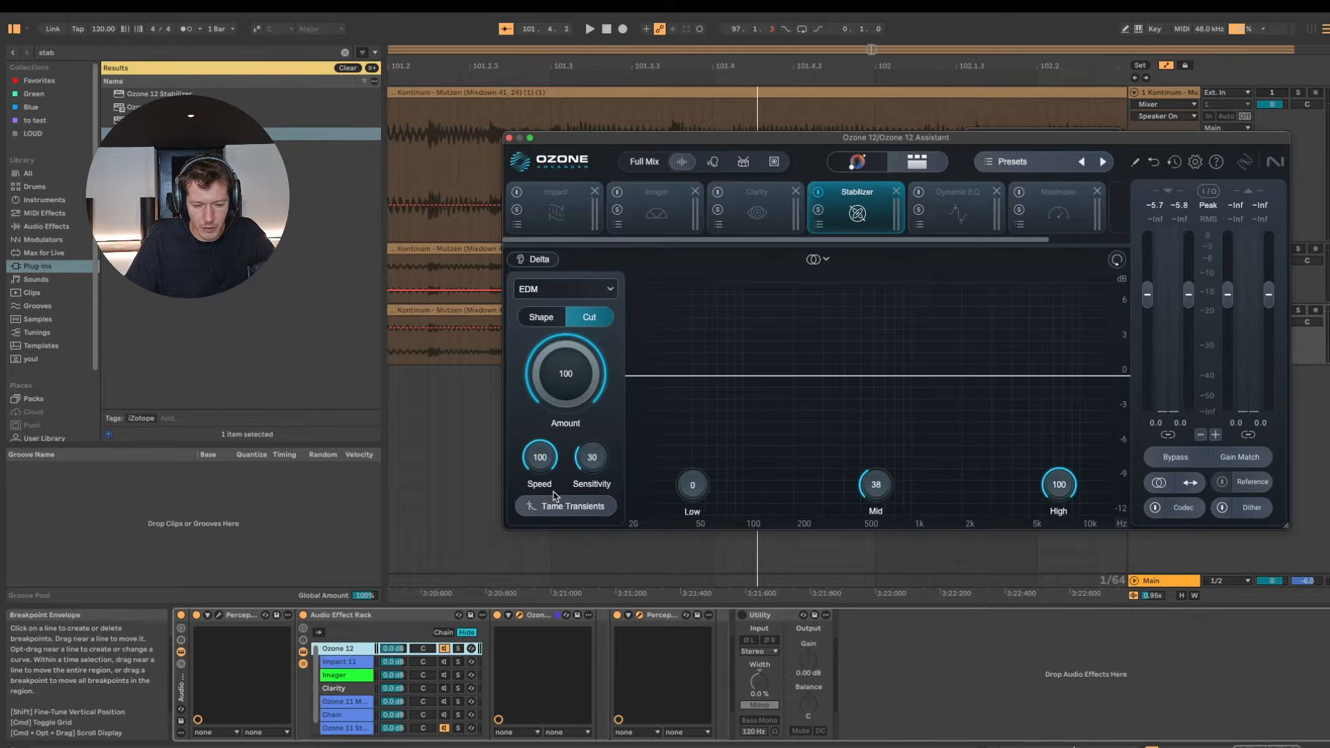
{"action": "left_click_drag", "start_coordinate": [693, 489], "coordinate": [827, 164]}
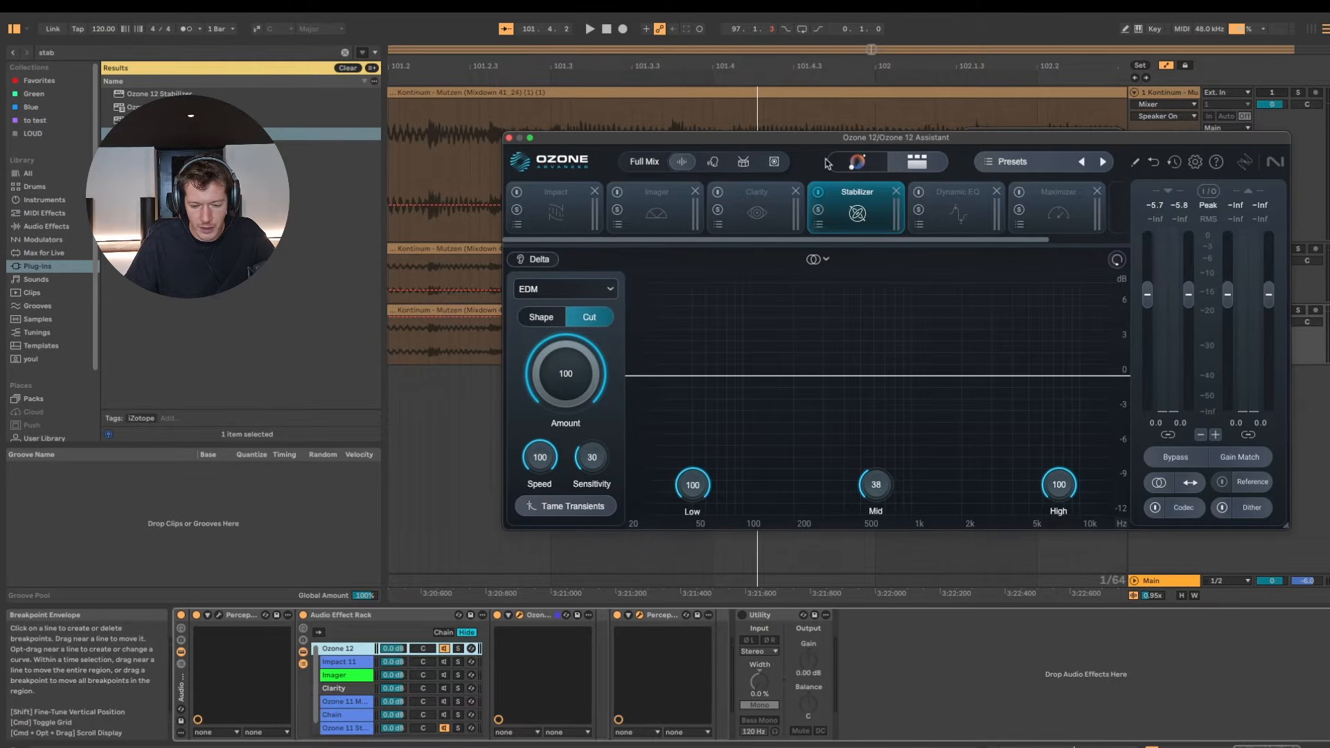
{"action": "left_click_drag", "start_coordinate": [876, 485], "coordinate": [875, 402]}
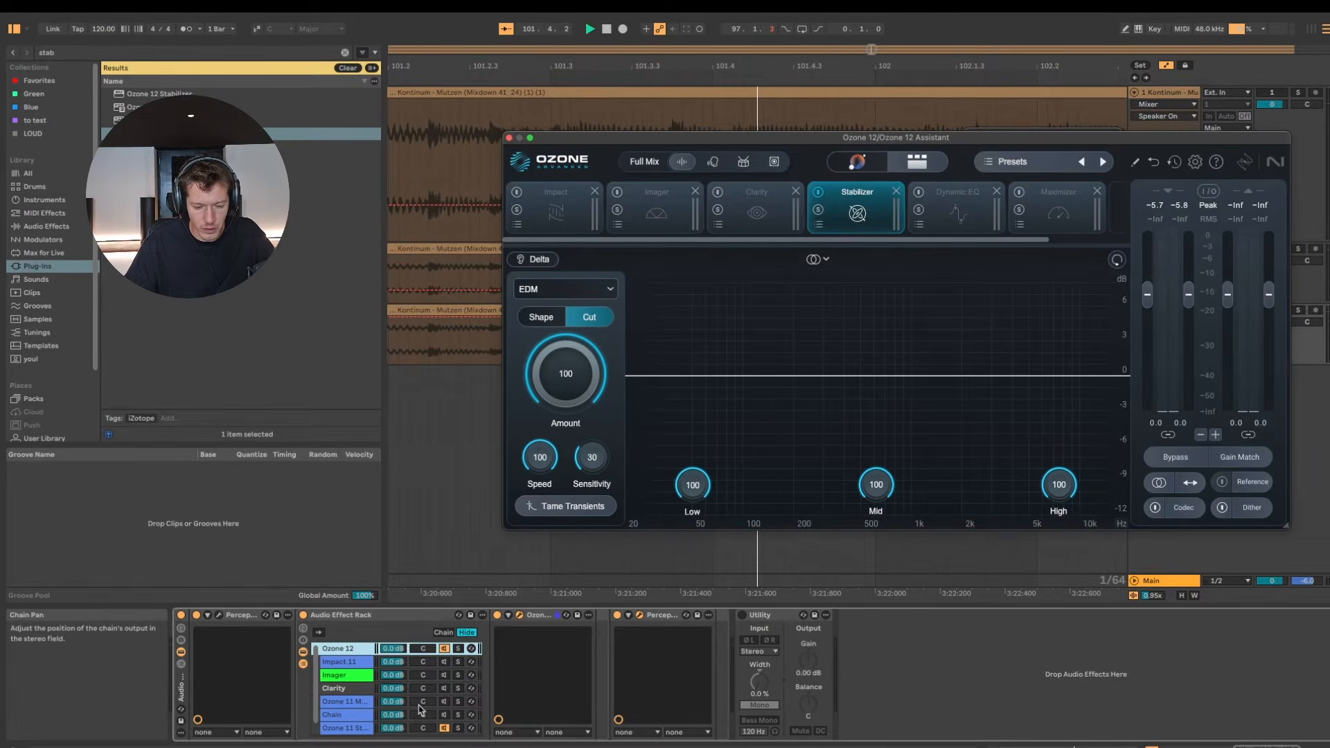
Play the mix through both Stabilizer chains as a null test, stop playback, and mute the Ozone 11 Stabilizer chain
{"action": "key", "text": "space"}
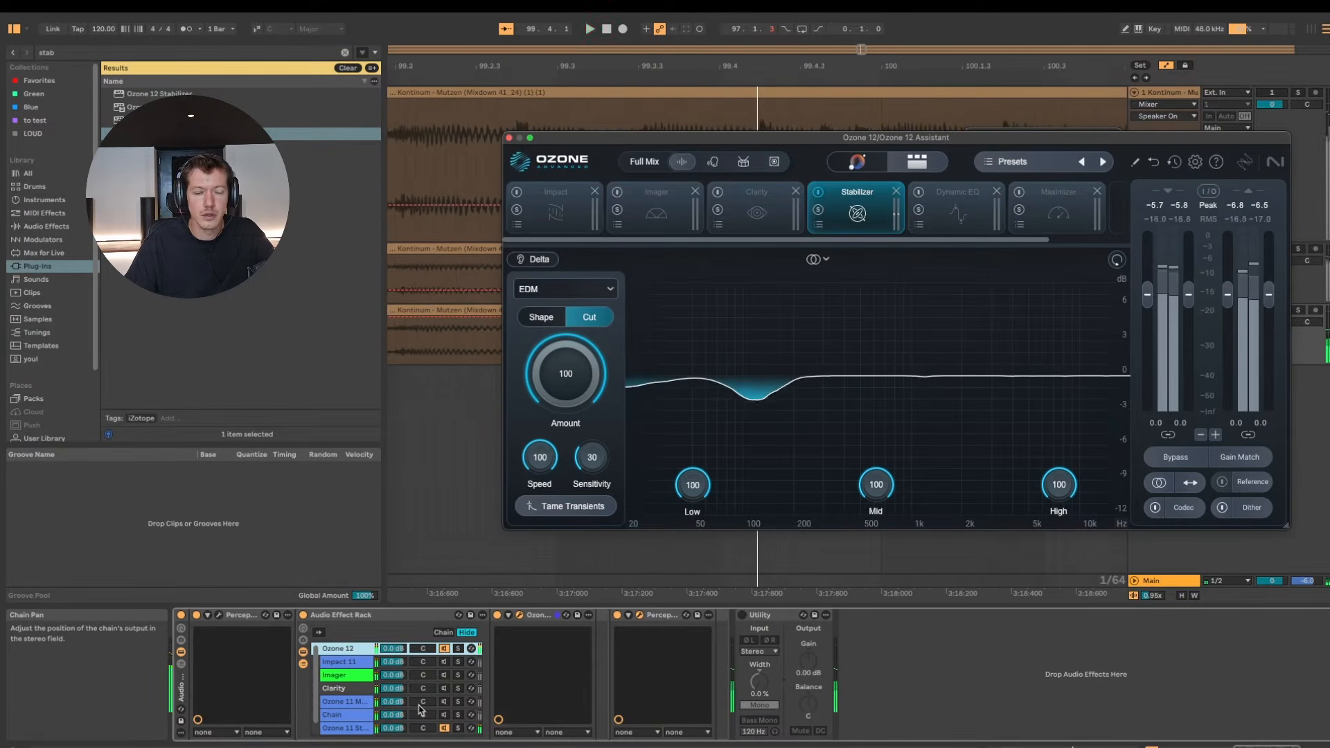
{"action": "key", "text": "space"}
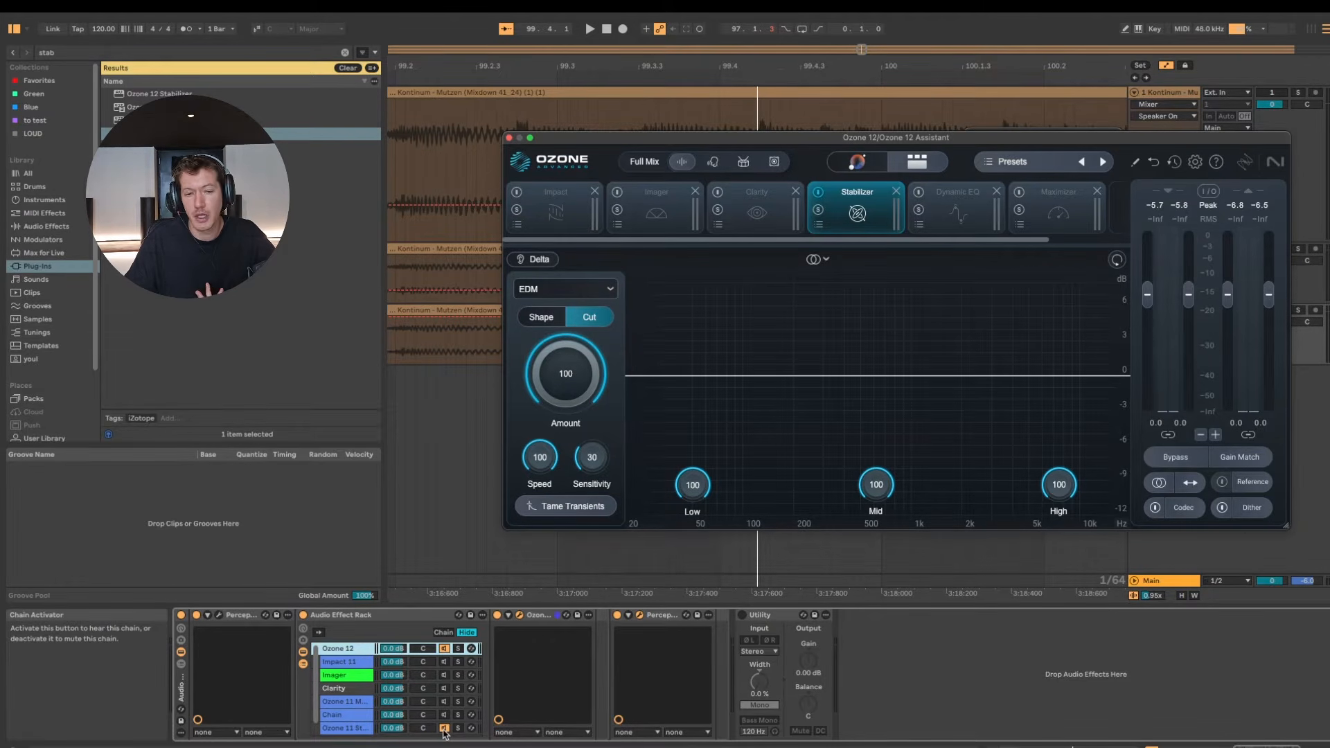
{"action": "left_click", "coordinate": [444, 728]}
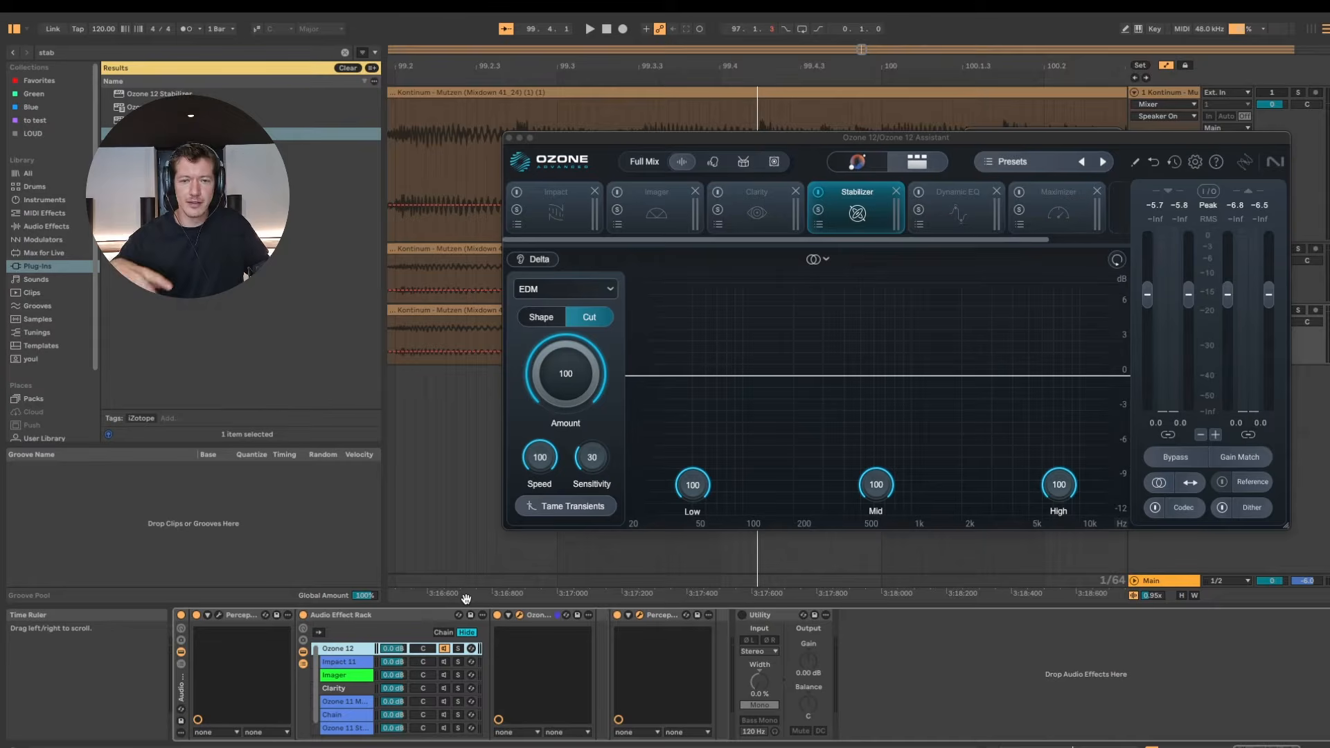
Close the Ozone 12 window and delete all devices from the third track
{"action": "left_click", "coordinate": [508, 138]}
{"action": "key", "text": "ctrl+a"}
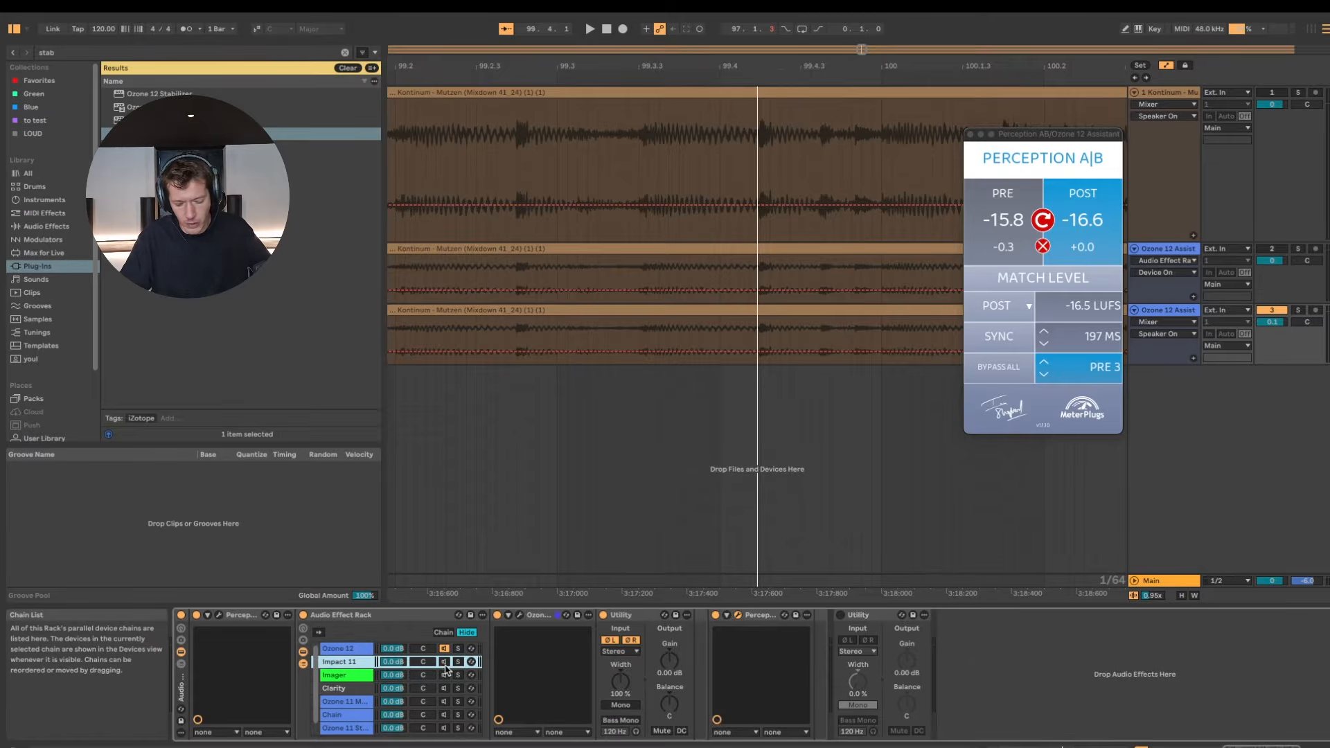
{"action": "key", "text": "Delete"}
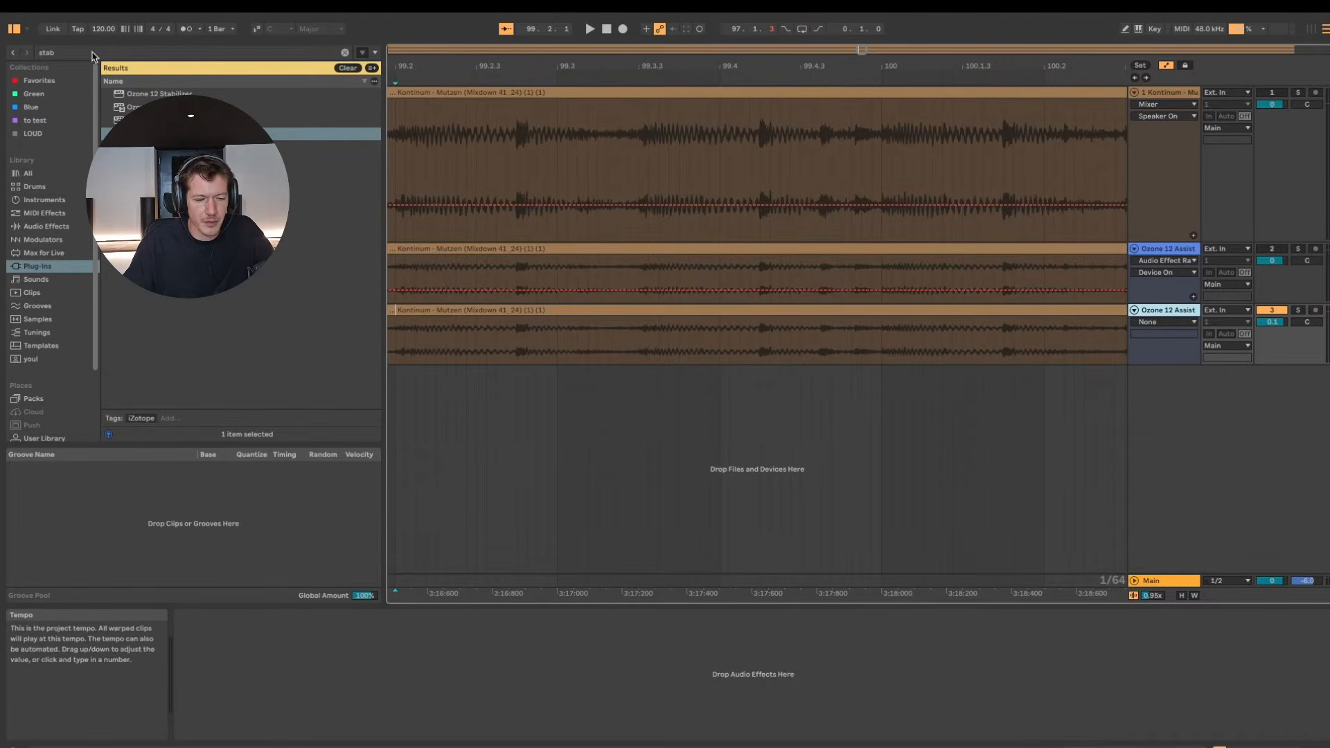
Find Ozone 12 Maximizer with the search "maxi", load it on the third track, and group it into an Audio Effect Rack showing its chains
{"action": "left_click", "coordinate": [160, 54]}
{"action": "type", "text": "maxi"}
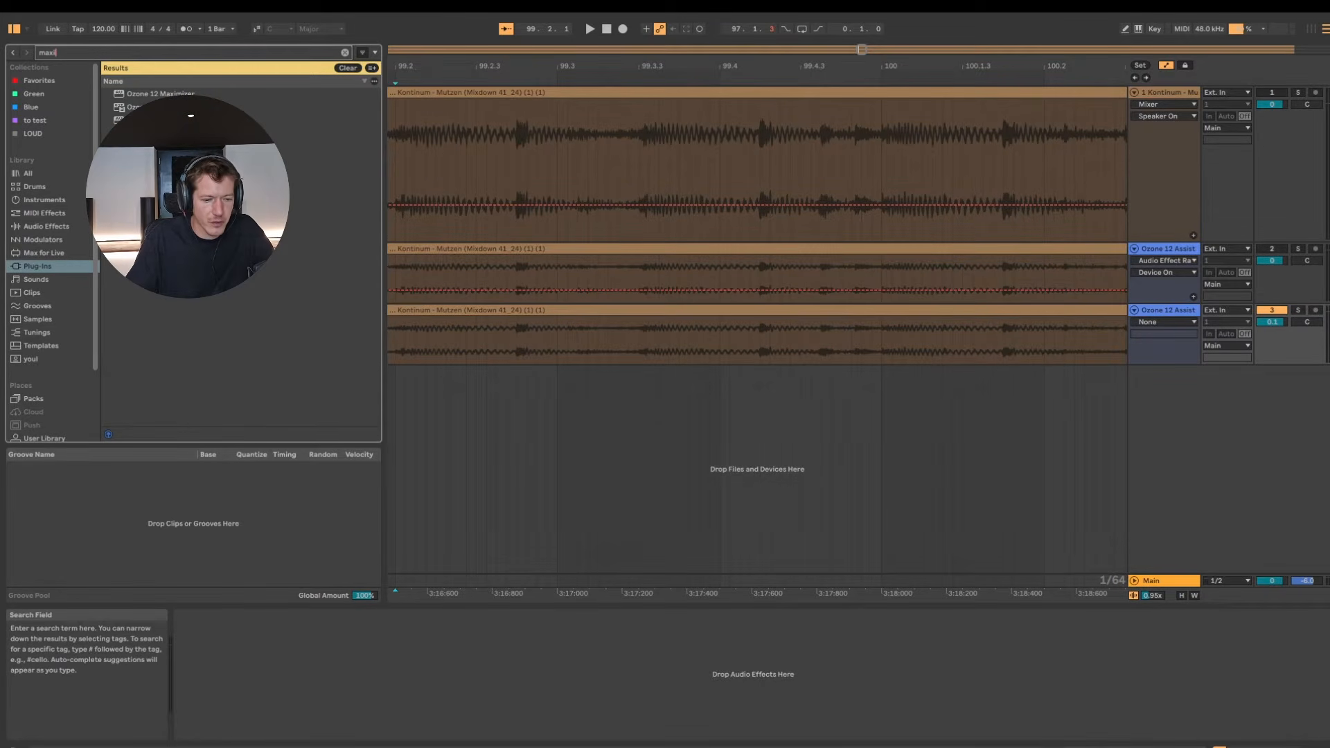
{"action": "left_click", "coordinate": [158, 94]}
{"action": "left_click_drag", "start_coordinate": [398, 486], "coordinate": [229, 616]}
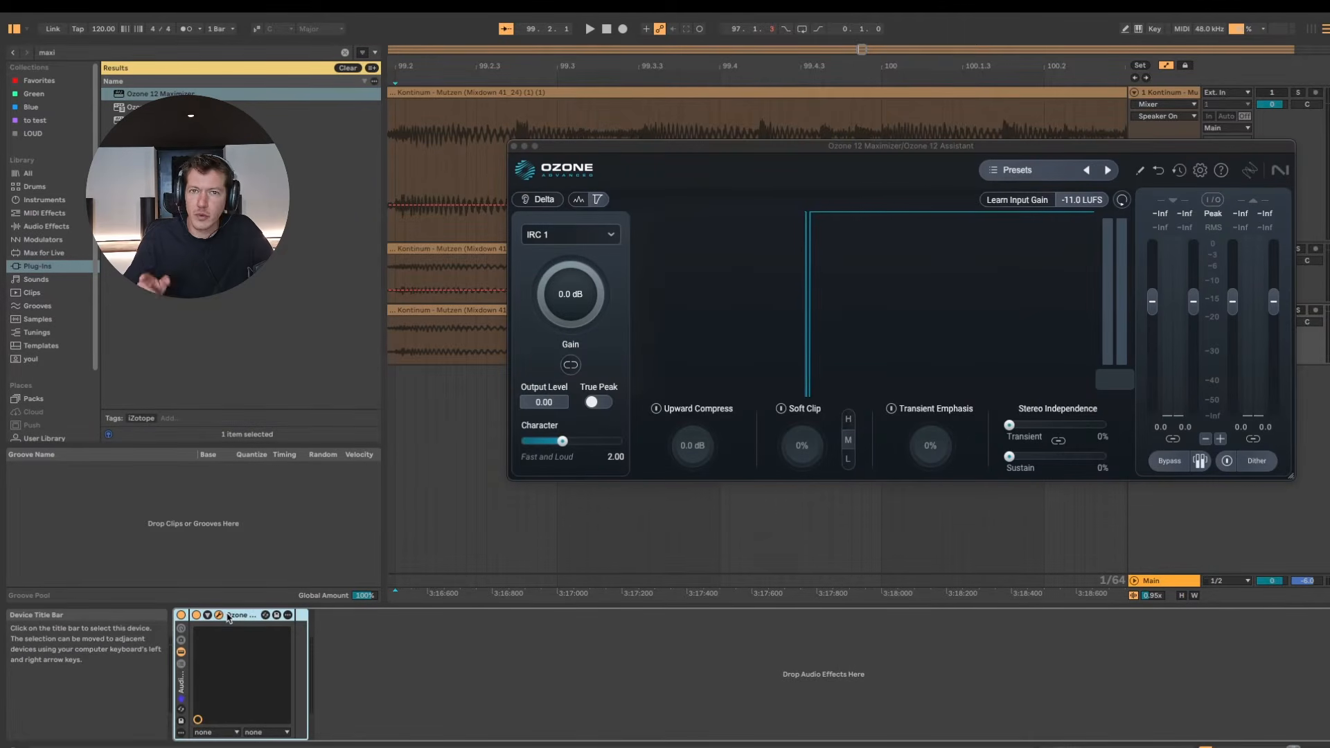
{"action": "left_click", "coordinate": [184, 667]}
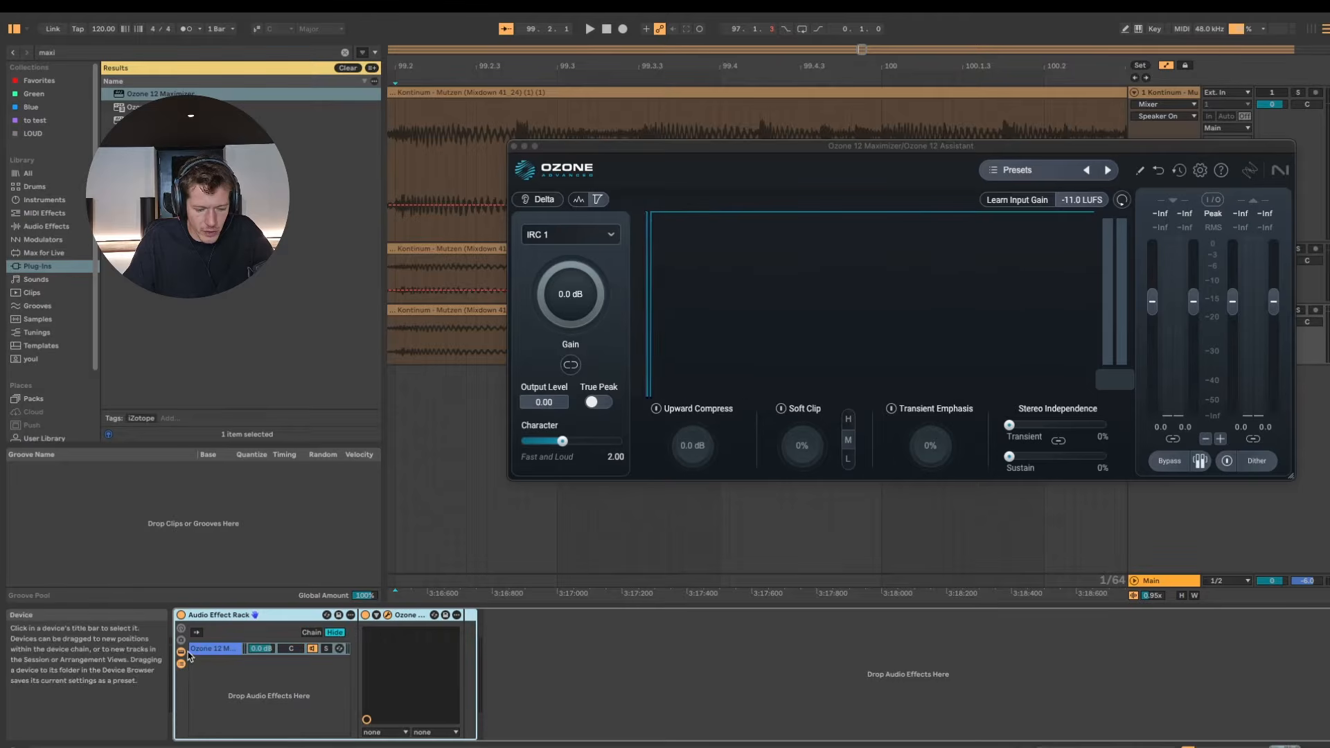
Set the Ozone 12 Maximizer's limiting mode to IRC 3 - Pumping
{"action": "left_click", "coordinate": [570, 234]}
{"action": "mouse_move", "coordinate": [584, 291]}
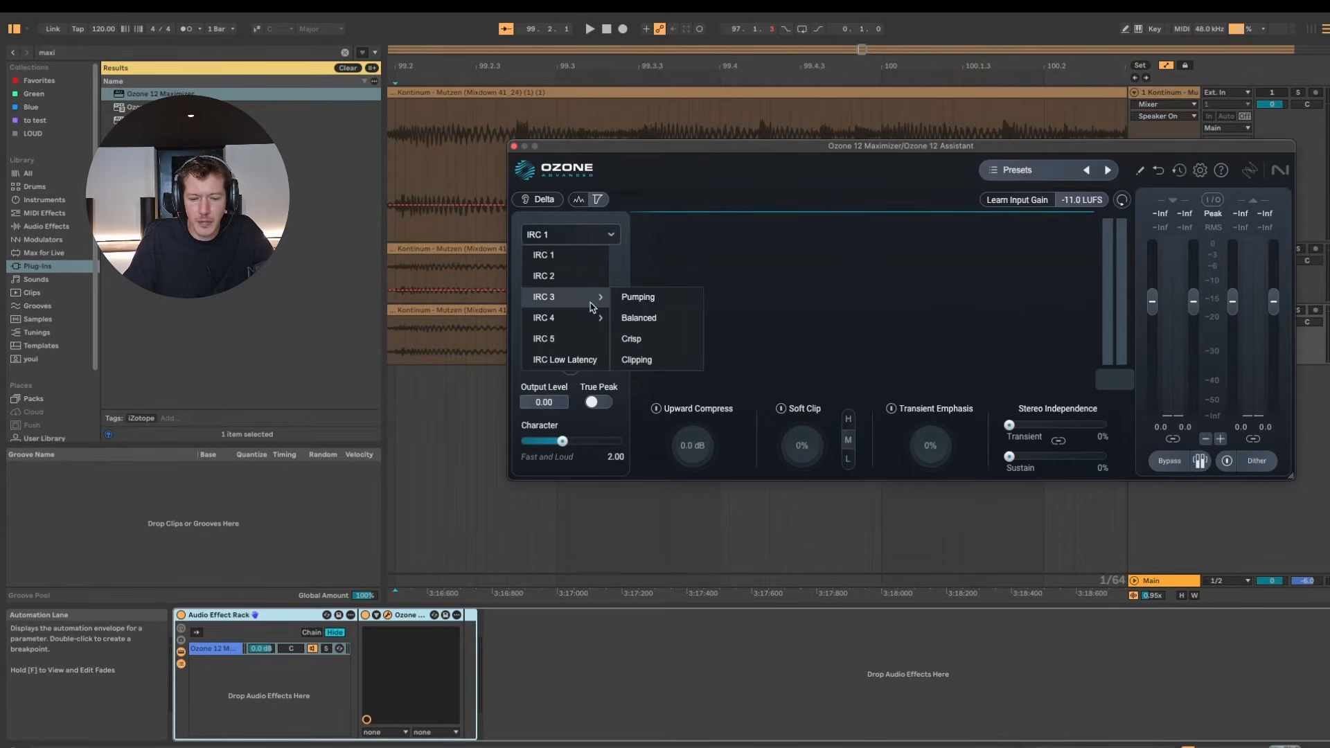
{"action": "left_click", "coordinate": [634, 297]}
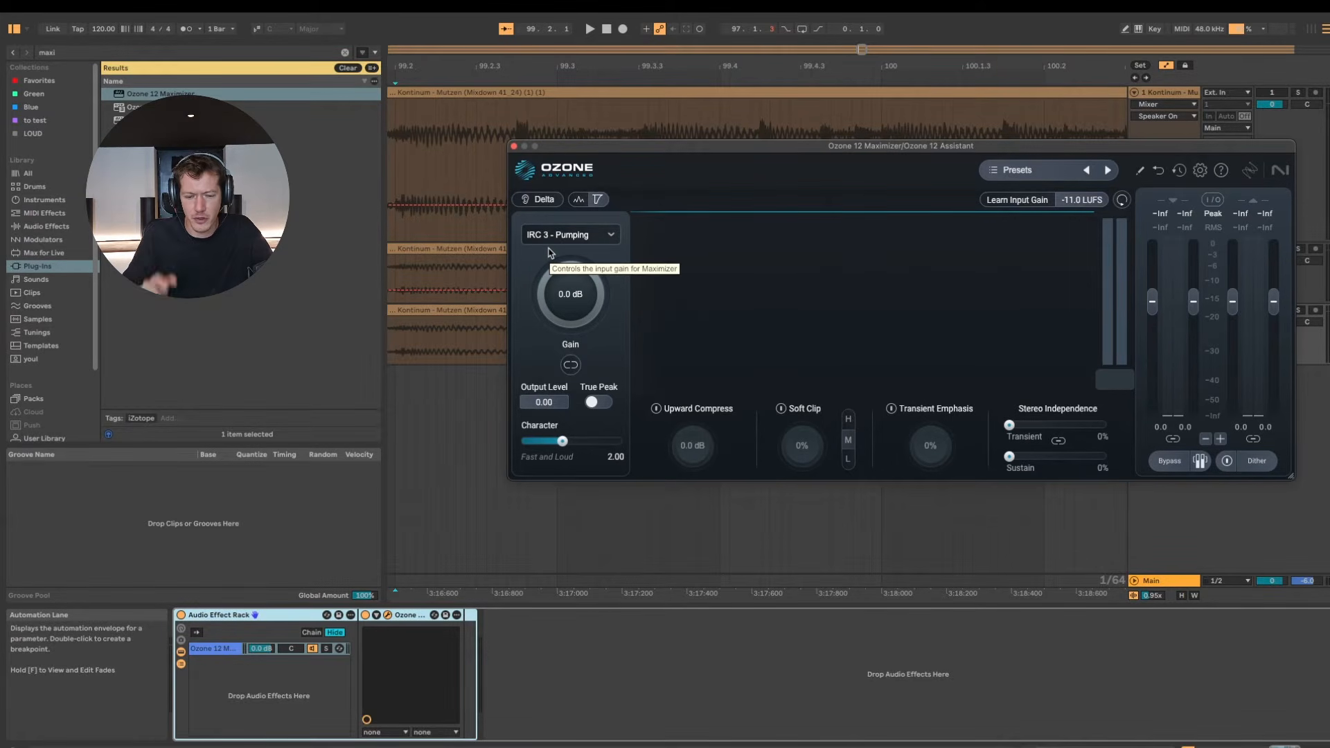
Link the Ozone 12 Maximizer's gain with its output level and set the gain to +15 dB
{"action": "double_click", "coordinate": [570, 297]}
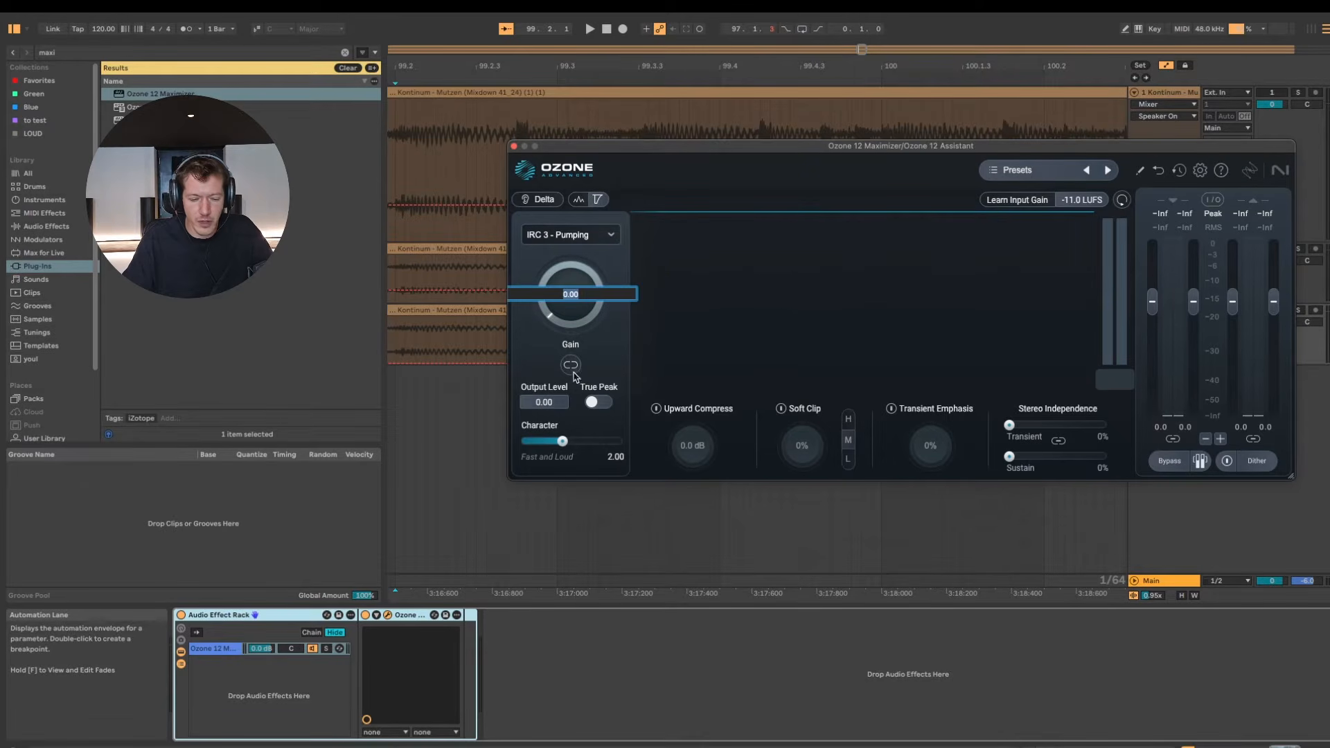
{"action": "left_click", "coordinate": [574, 369]}
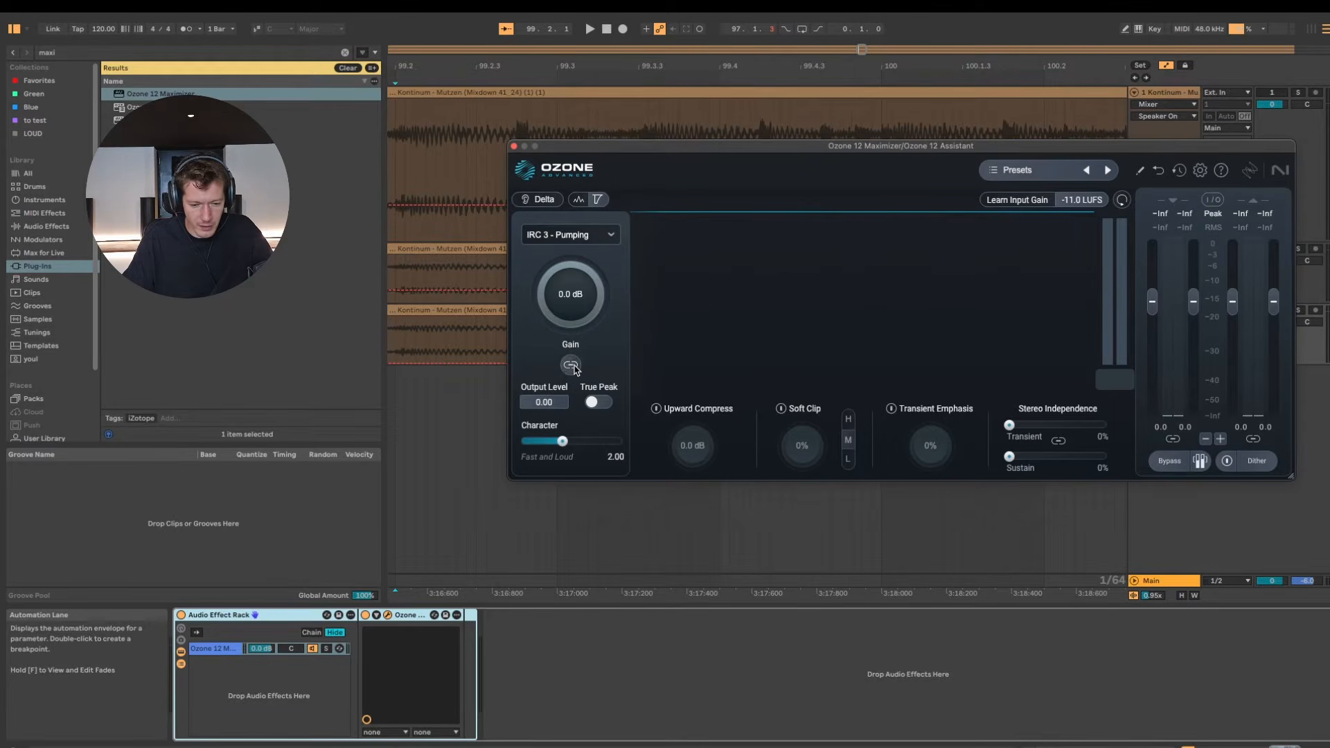
{"action": "double_click", "coordinate": [565, 296]}
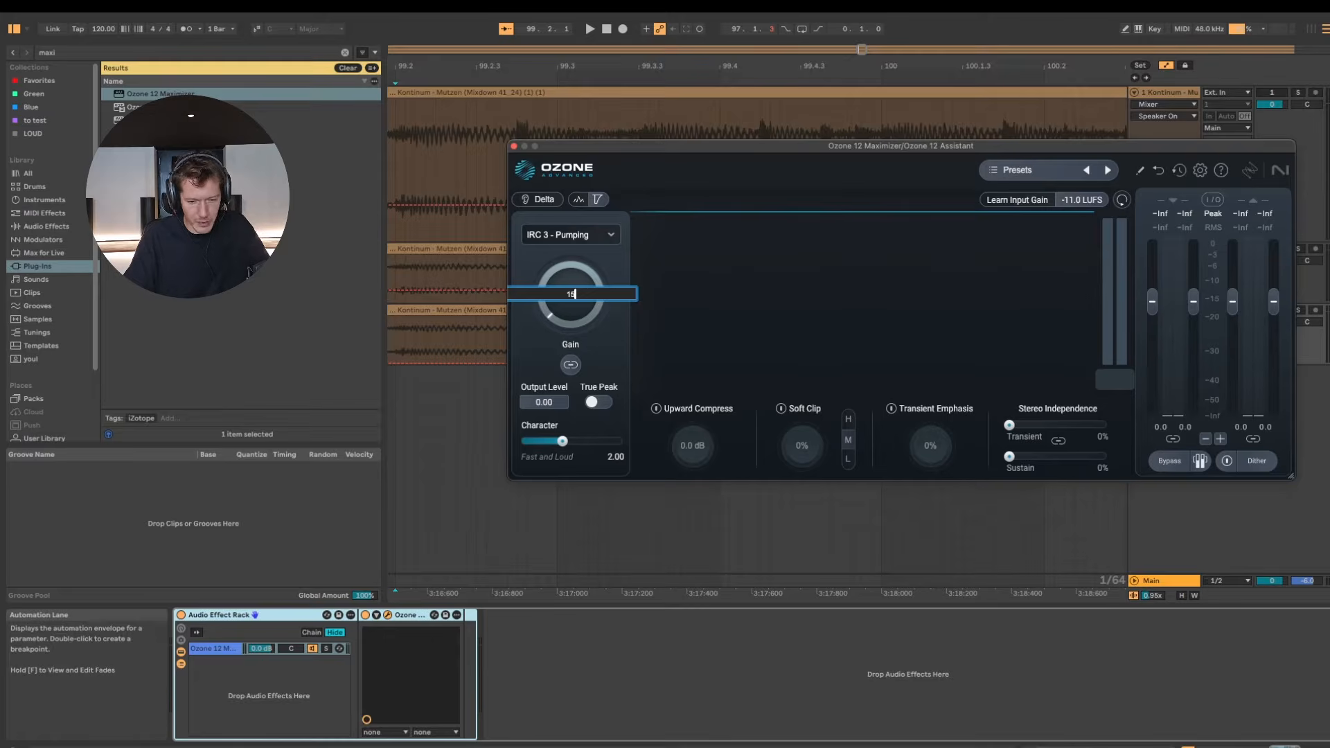
{"action": "key", "text": "Return"}
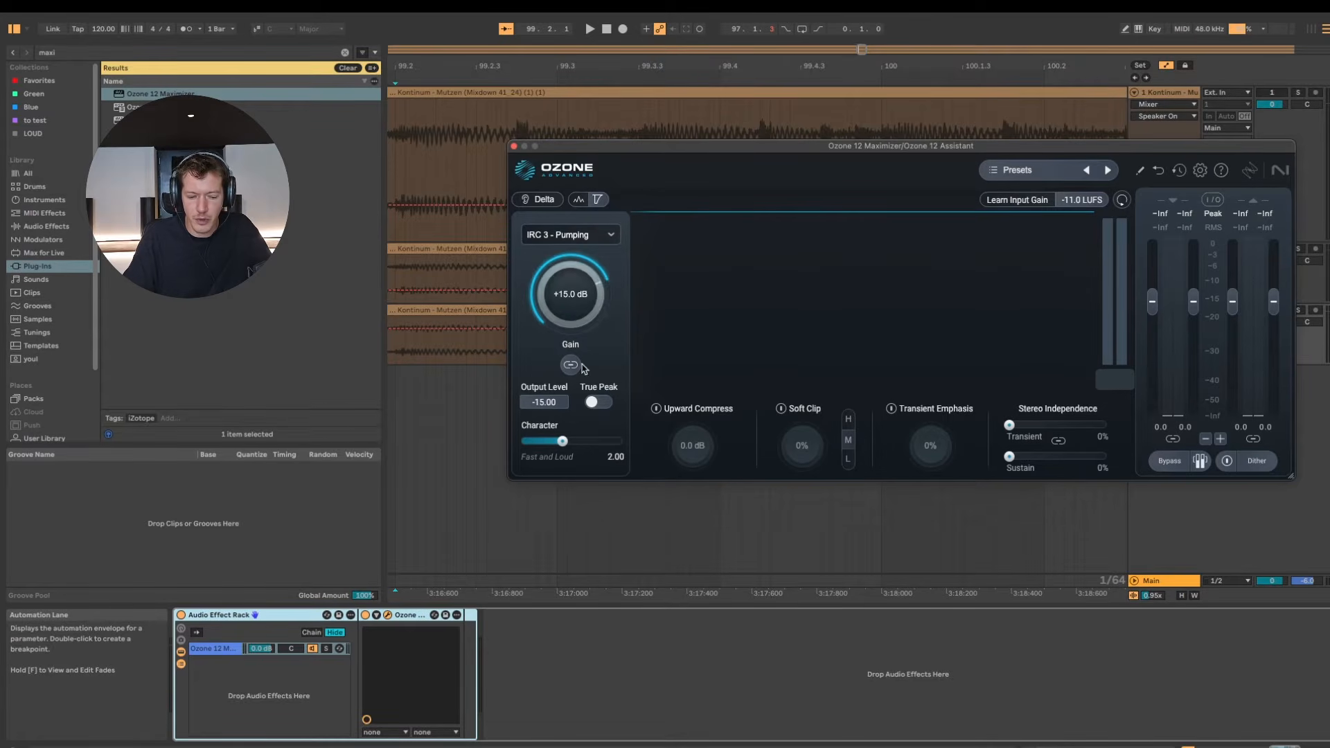
Play the mix through the Maximizer and compare it with the Audio Effect Rack switched off and back on
{"action": "key", "text": "space"}
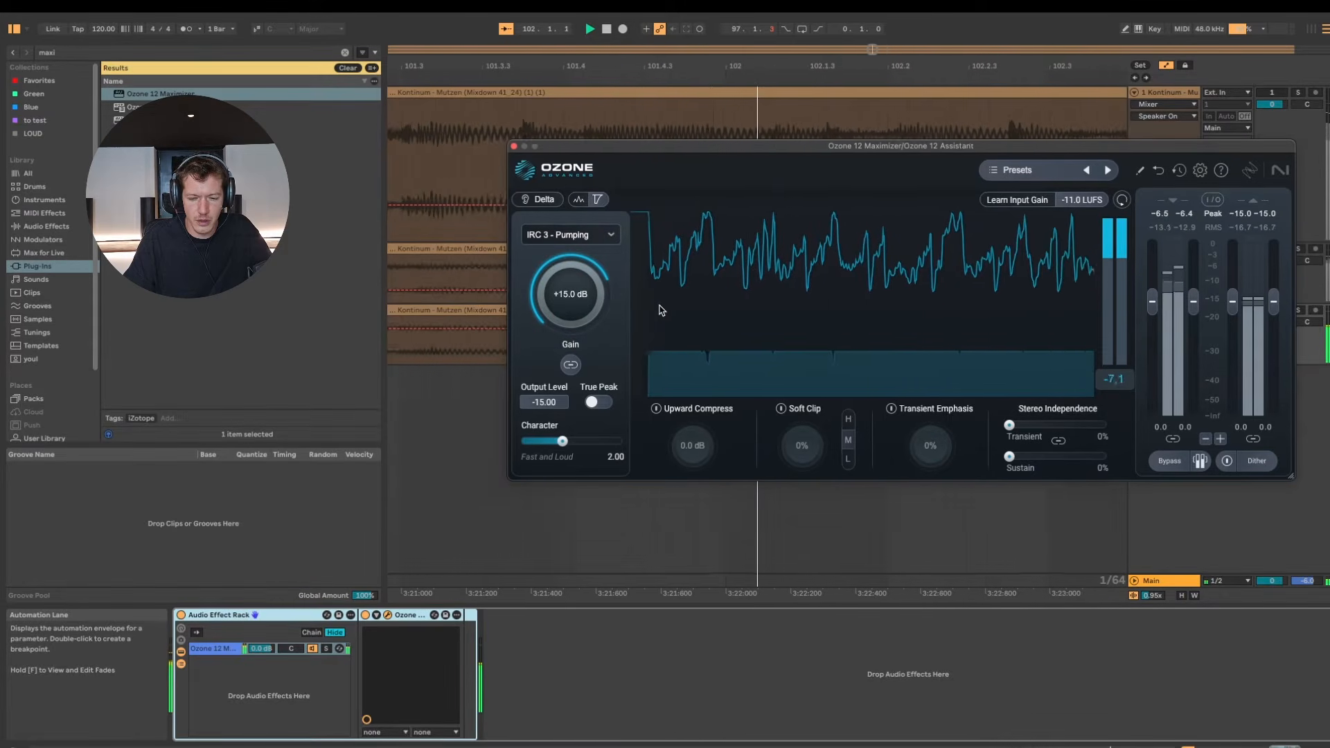
{"action": "key", "text": "space"}
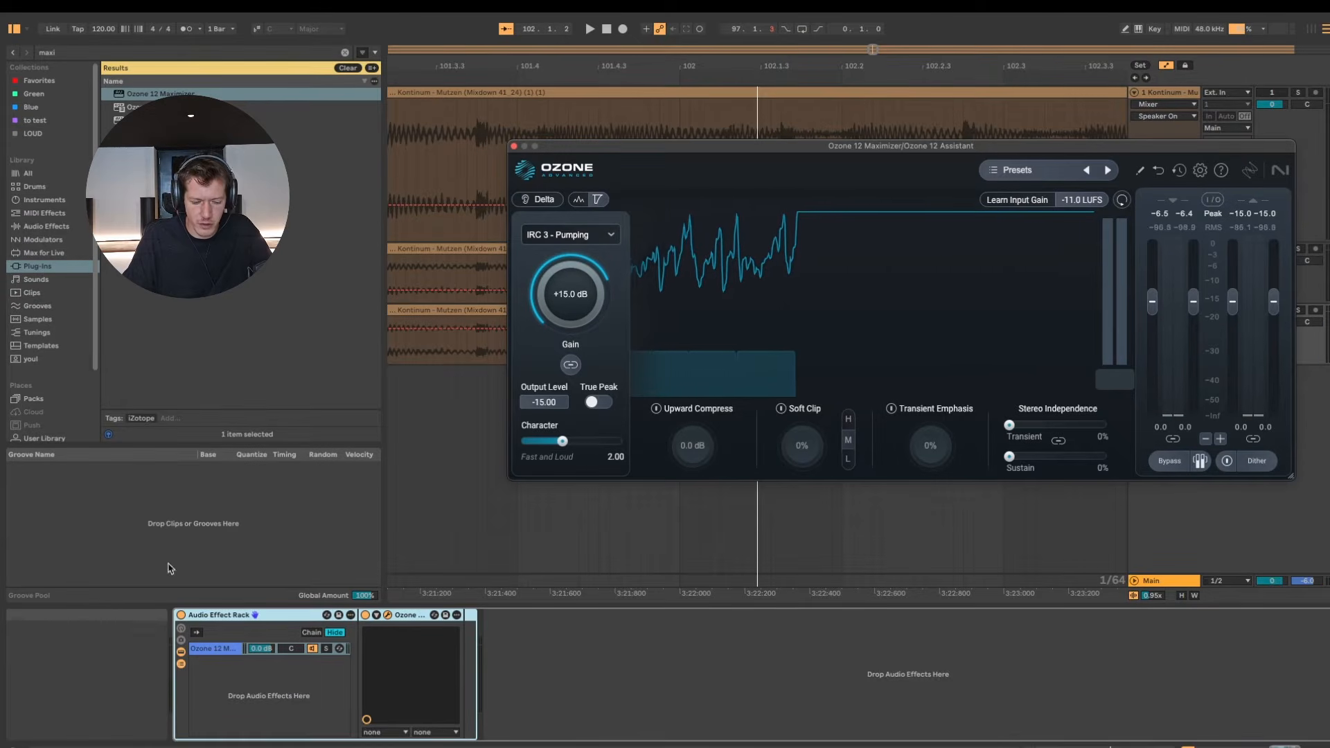
{"action": "left_click", "coordinate": [181, 616]}
{"action": "key", "text": "space"}
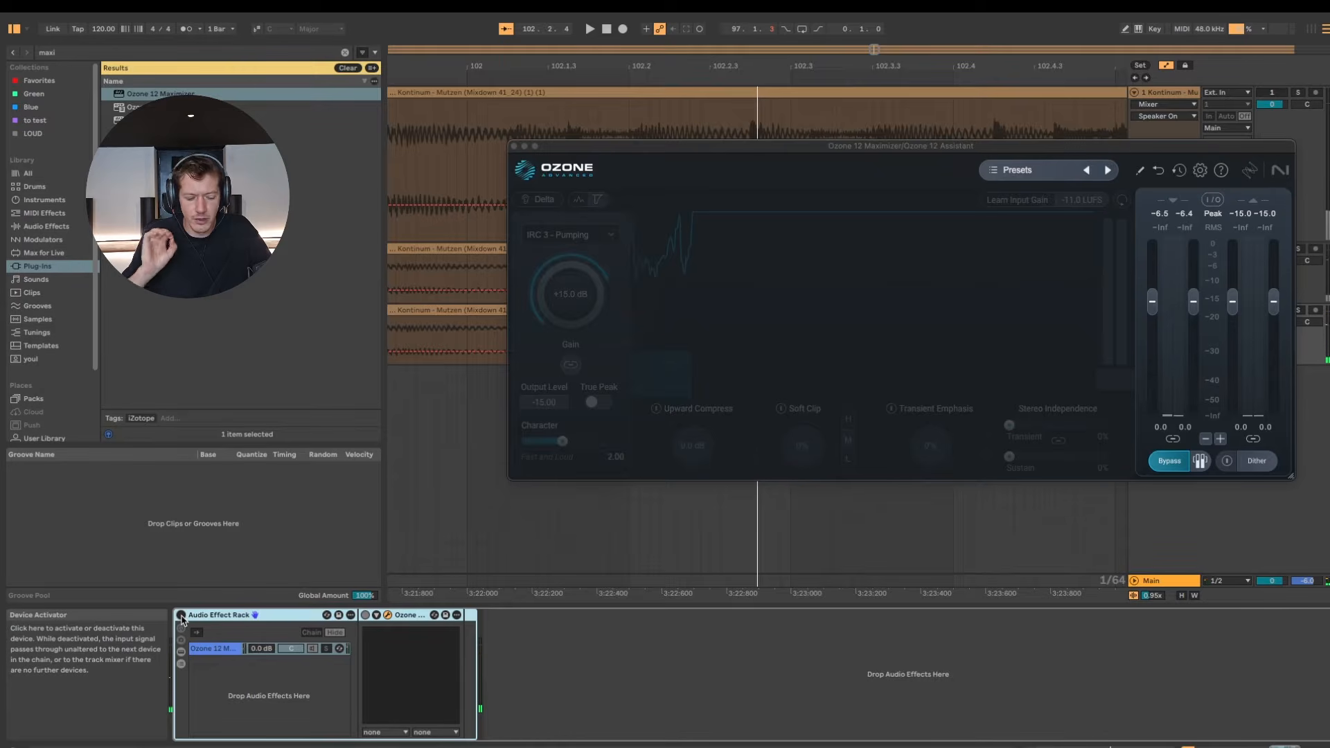
{"action": "left_click", "coordinate": [181, 616]}
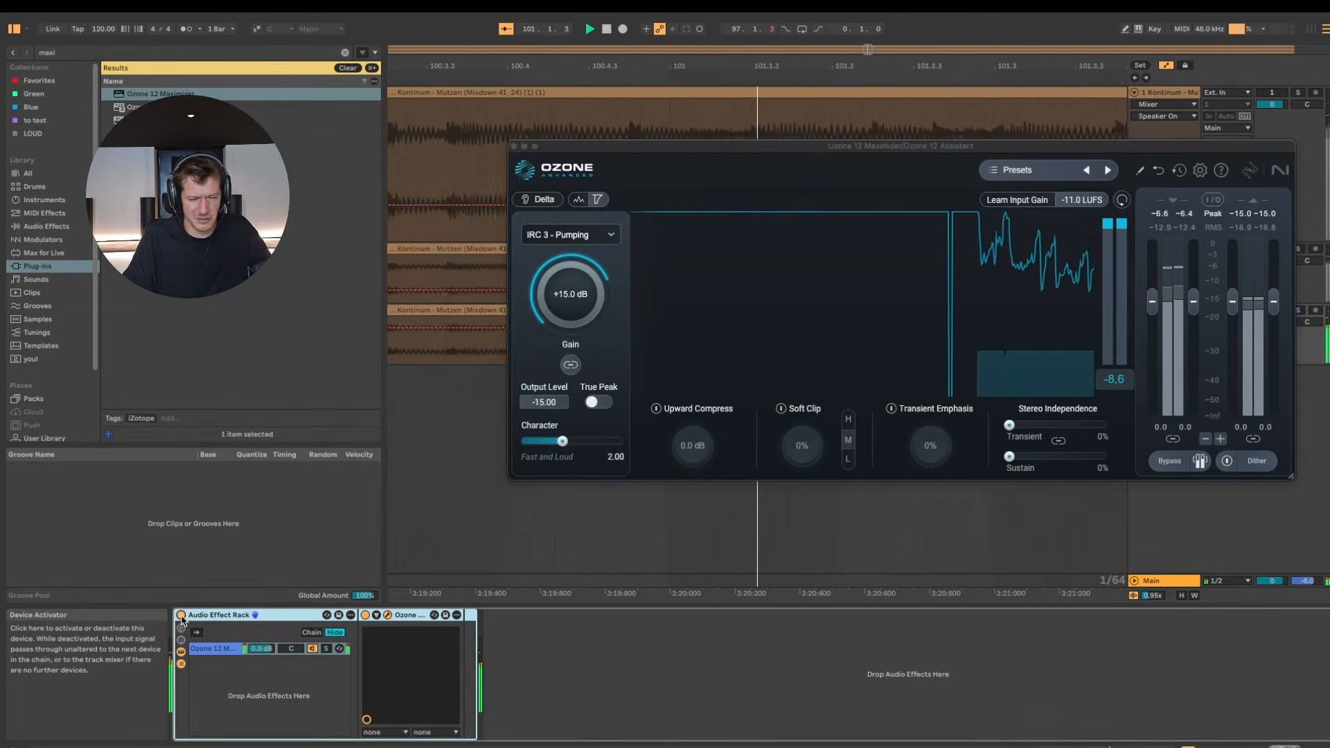
{"action": "key", "text": "space"}
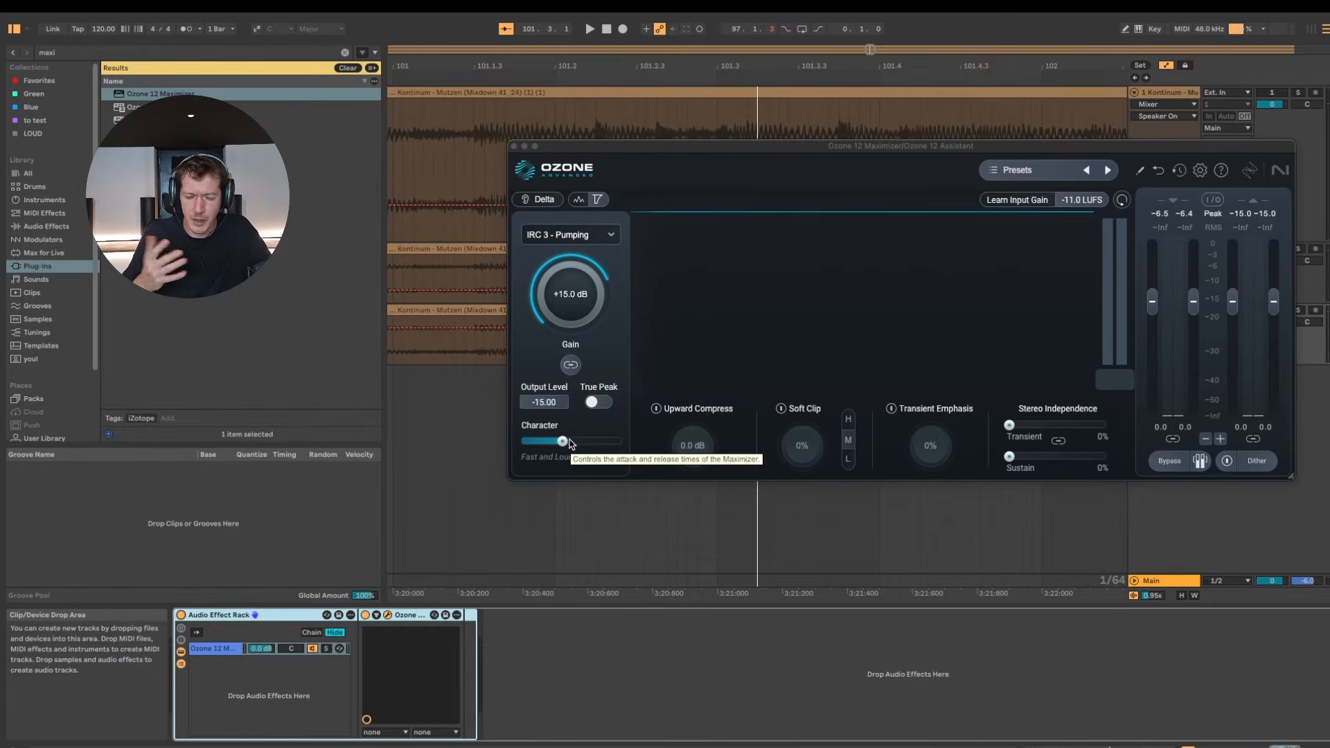
Audition the Maximizer's Character down to 0.76 during playback, and undo the last change to hear it at 3.08
{"action": "key", "text": "space"}
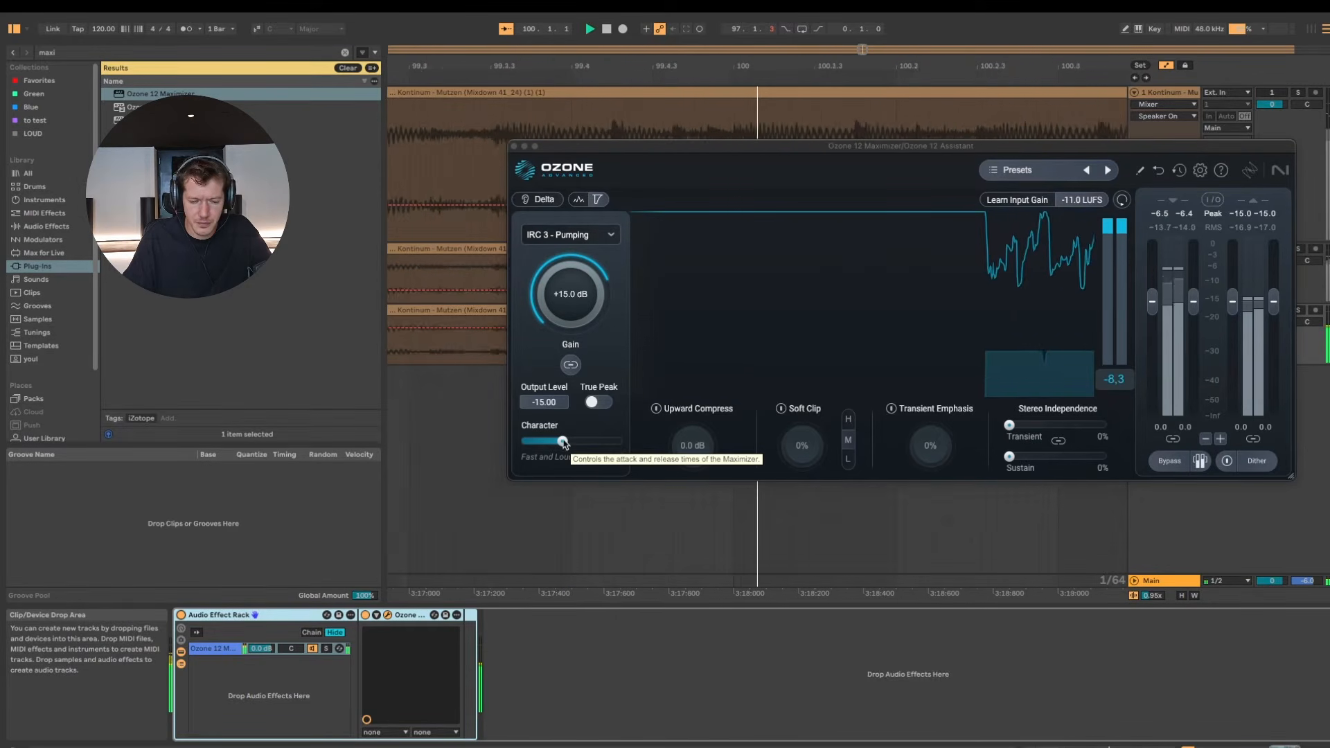
{"action": "mouse_move", "coordinate": [563, 442]}
{"action": "left_mouse_down"}
{"action": "mouse_move", "coordinate": [543, 463]}
{"action": "mouse_move", "coordinate": [571, 449]}
{"action": "left_mouse_up"}
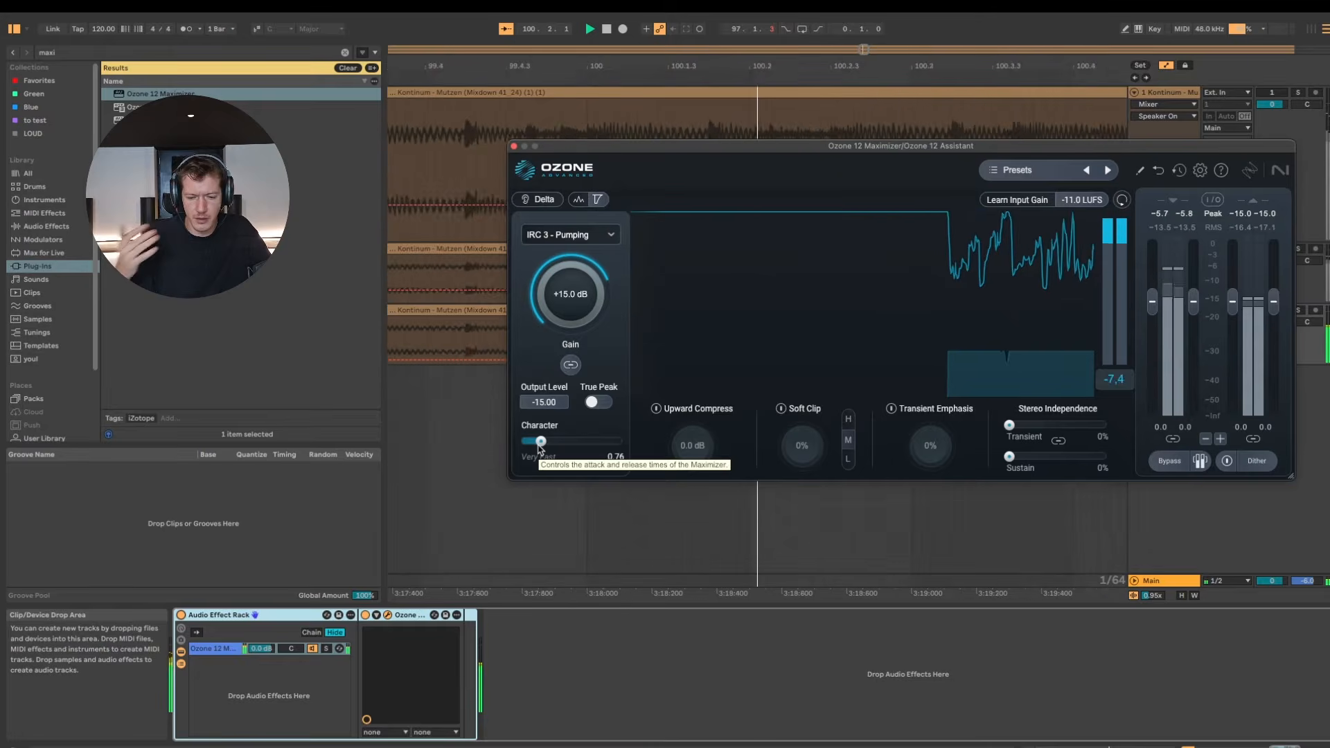
{"action": "key", "text": "space"}
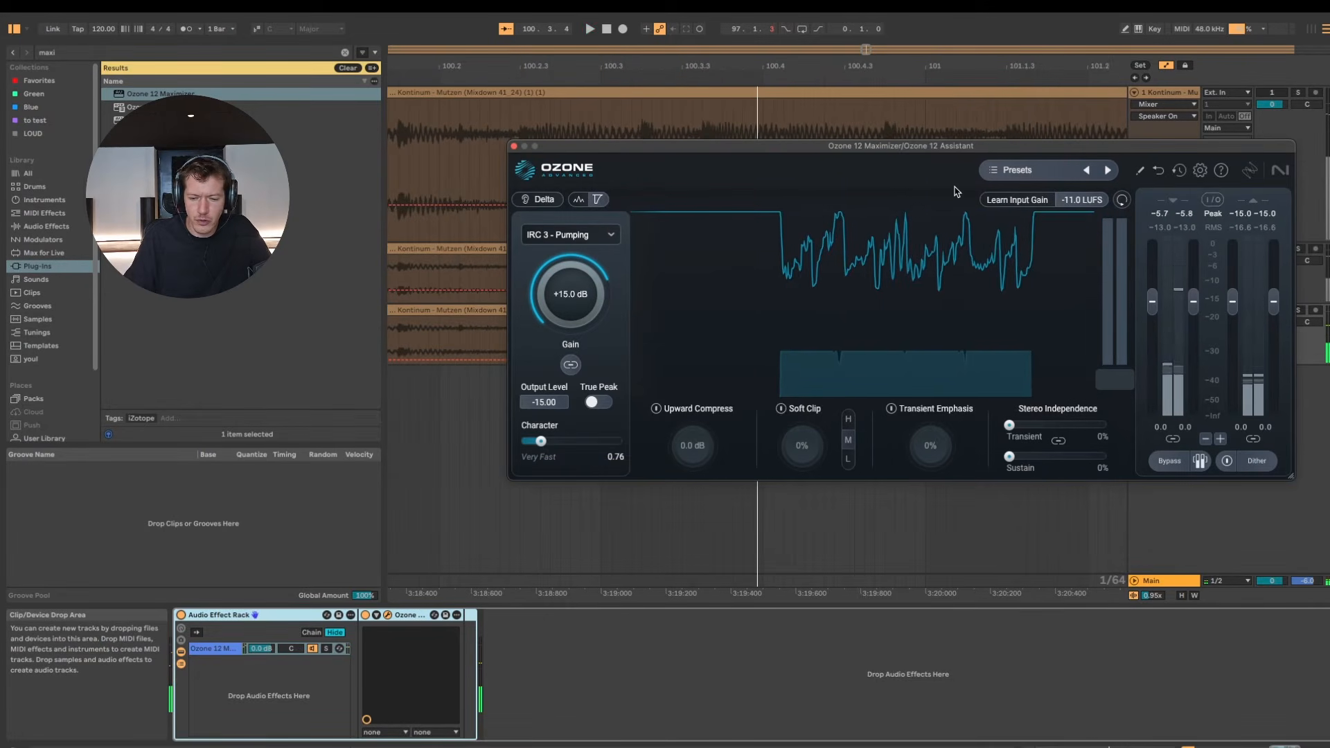
{"action": "key", "text": "space"}
{"action": "left_click", "coordinate": [1160, 171]}
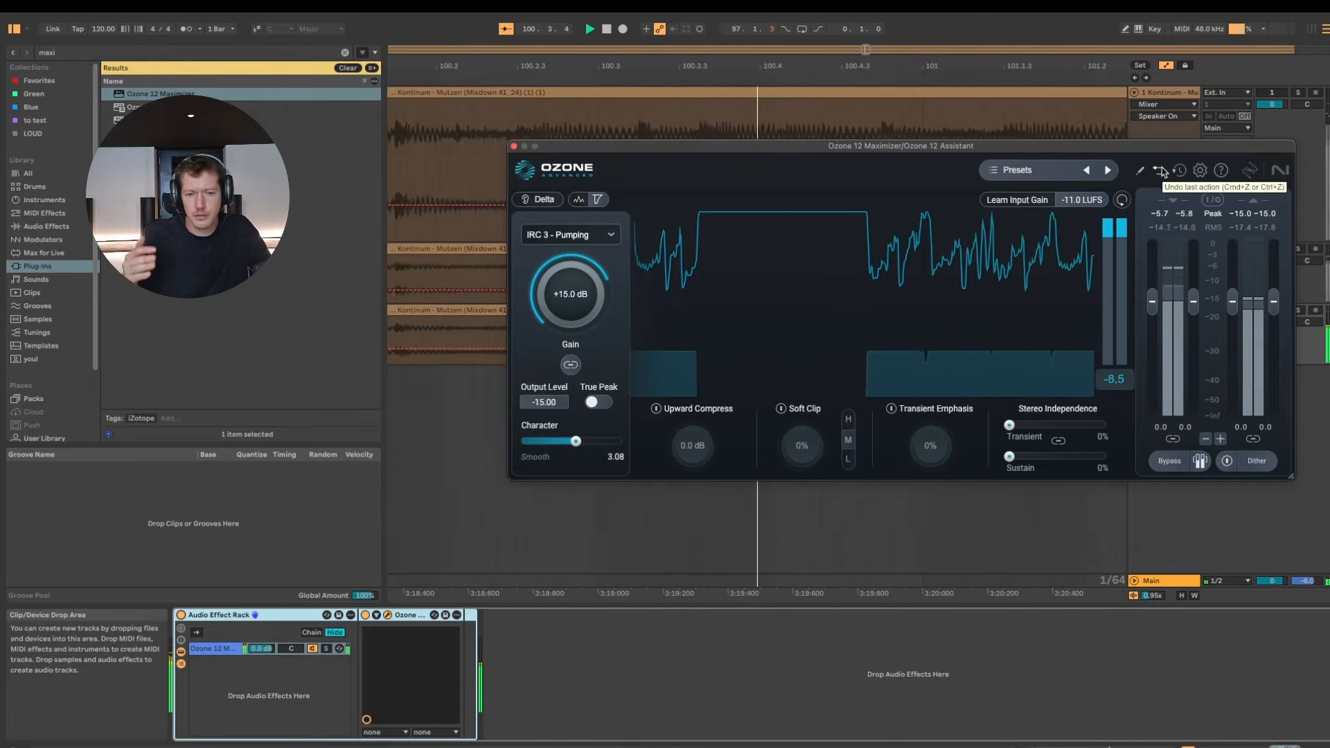
{"action": "key", "text": "space"}
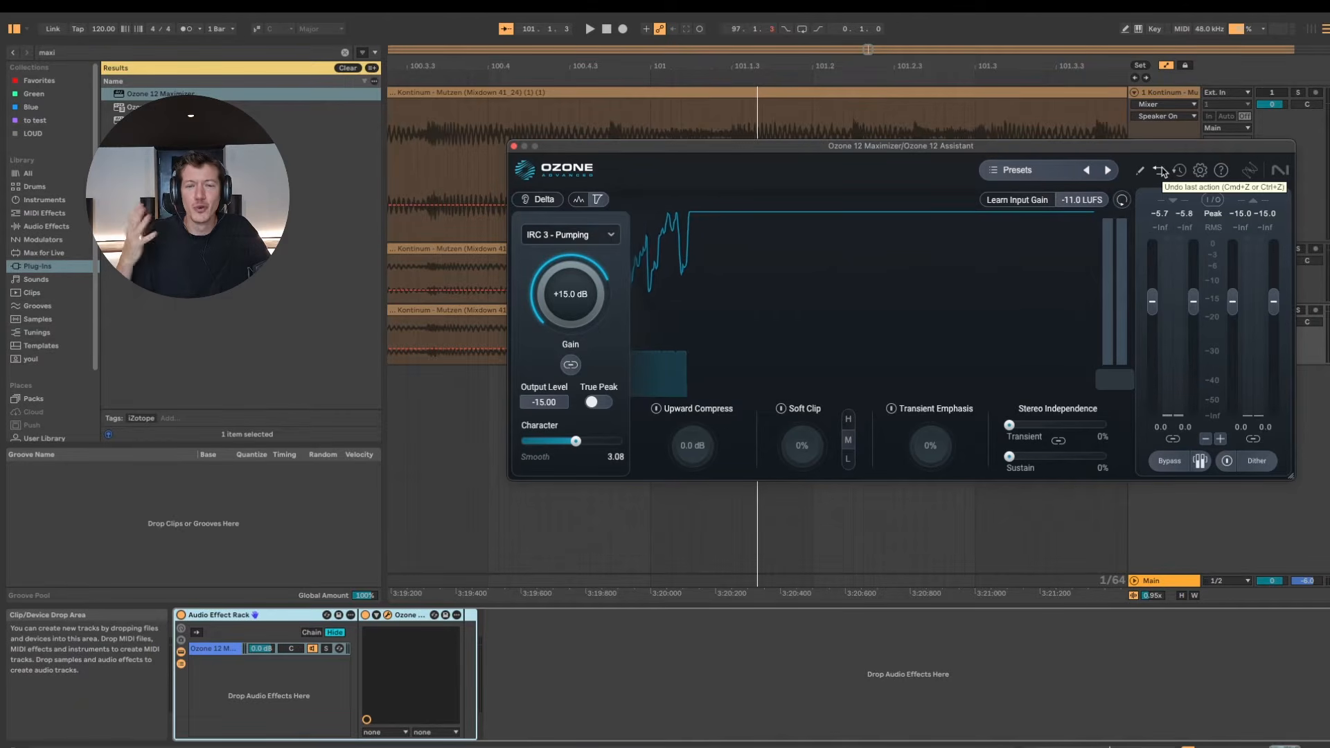
Switch the Maximizer's limiting mode to IRC 5 and play the mix through it
{"action": "left_click", "coordinate": [607, 236]}
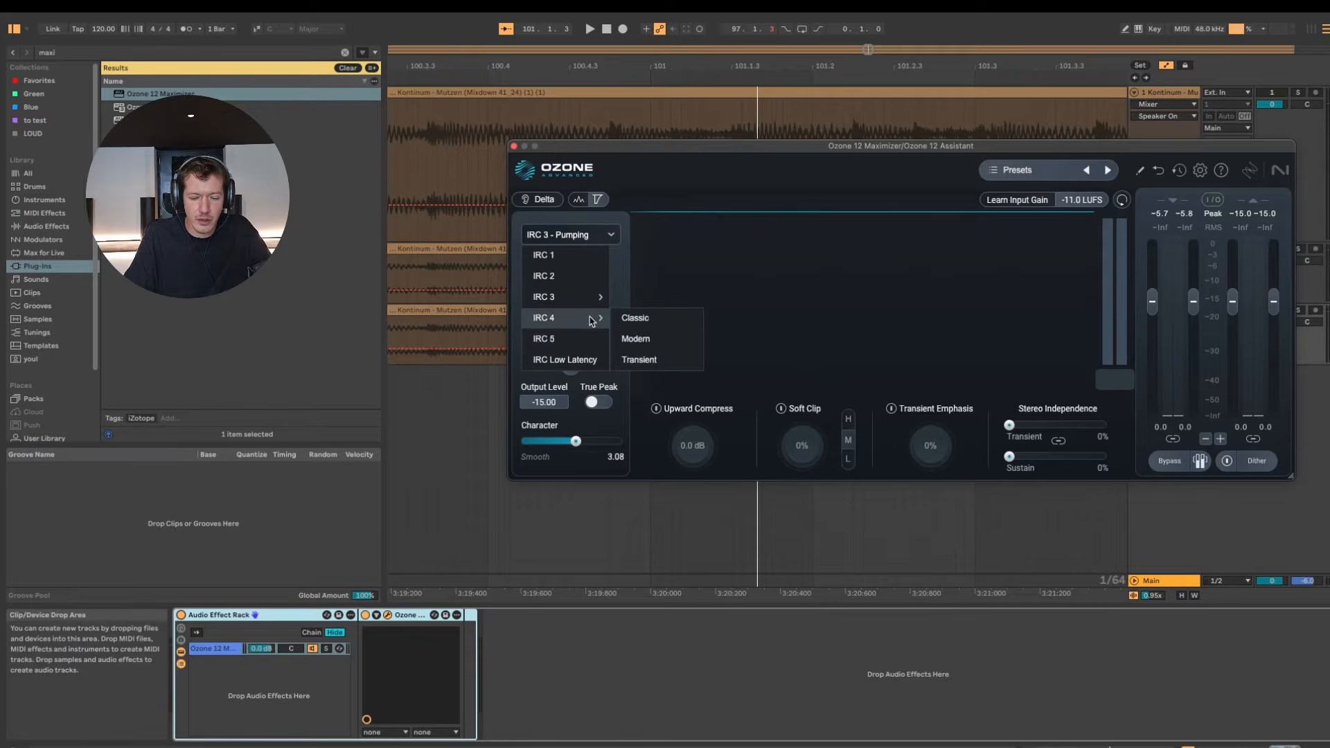
{"action": "left_click", "coordinate": [592, 338]}
{"action": "key", "text": "space"}
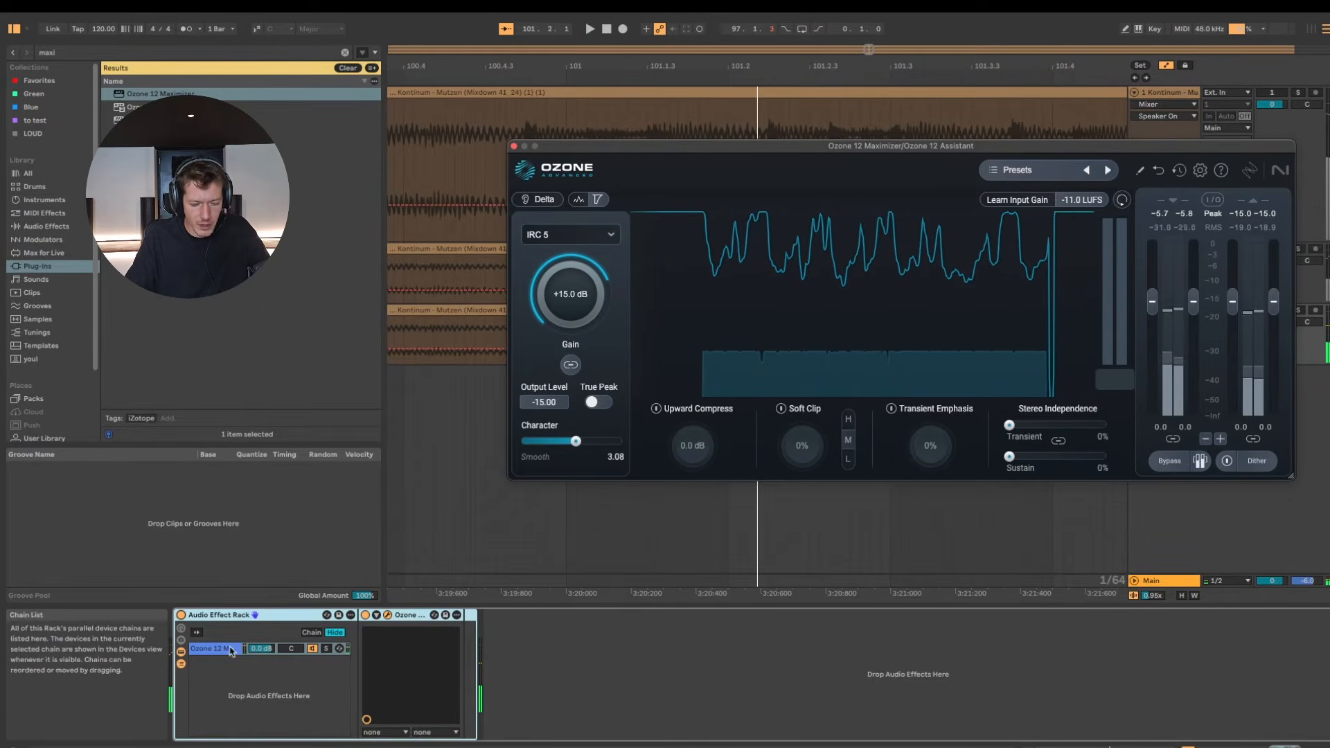
Copy the Maximizer into a second chain of the rack, naming the new chain IRC5 and the original chain IRC3
{"action": "left_click", "coordinate": [413, 614]}
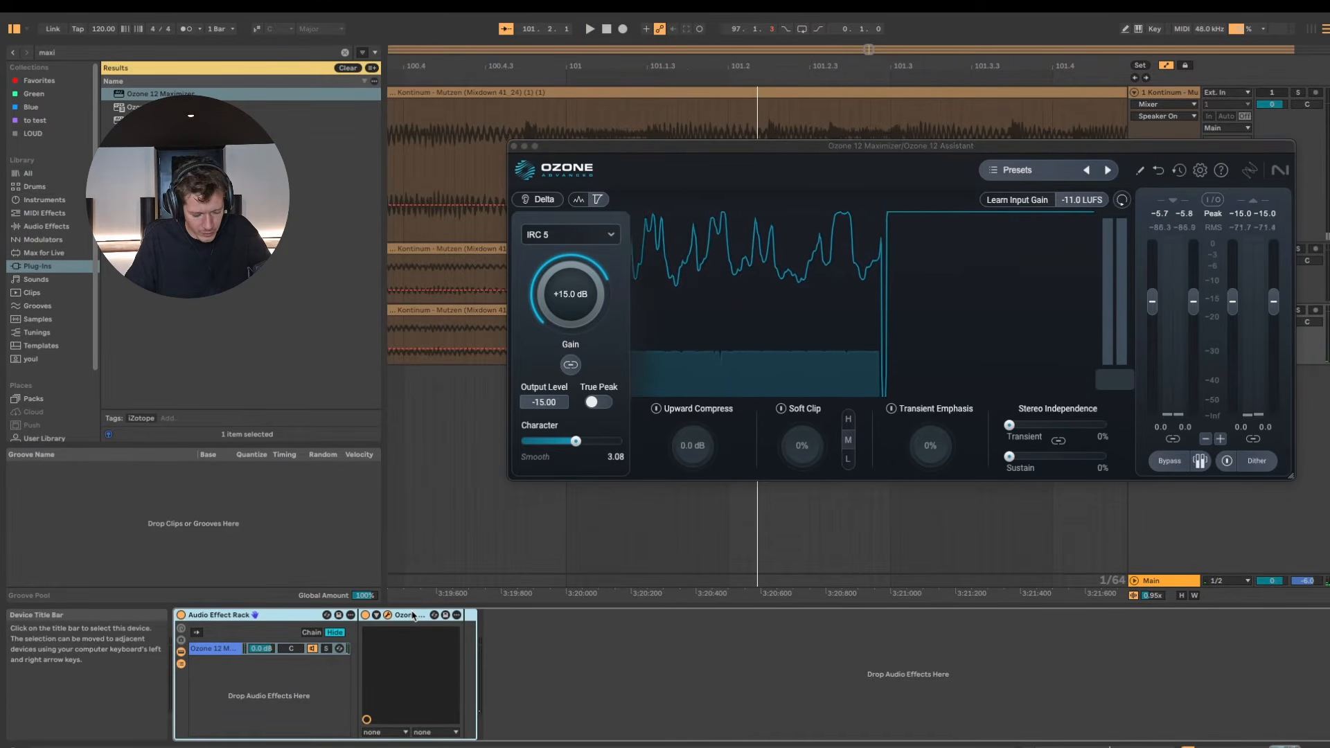
{"action": "left_click", "coordinate": [418, 626]}
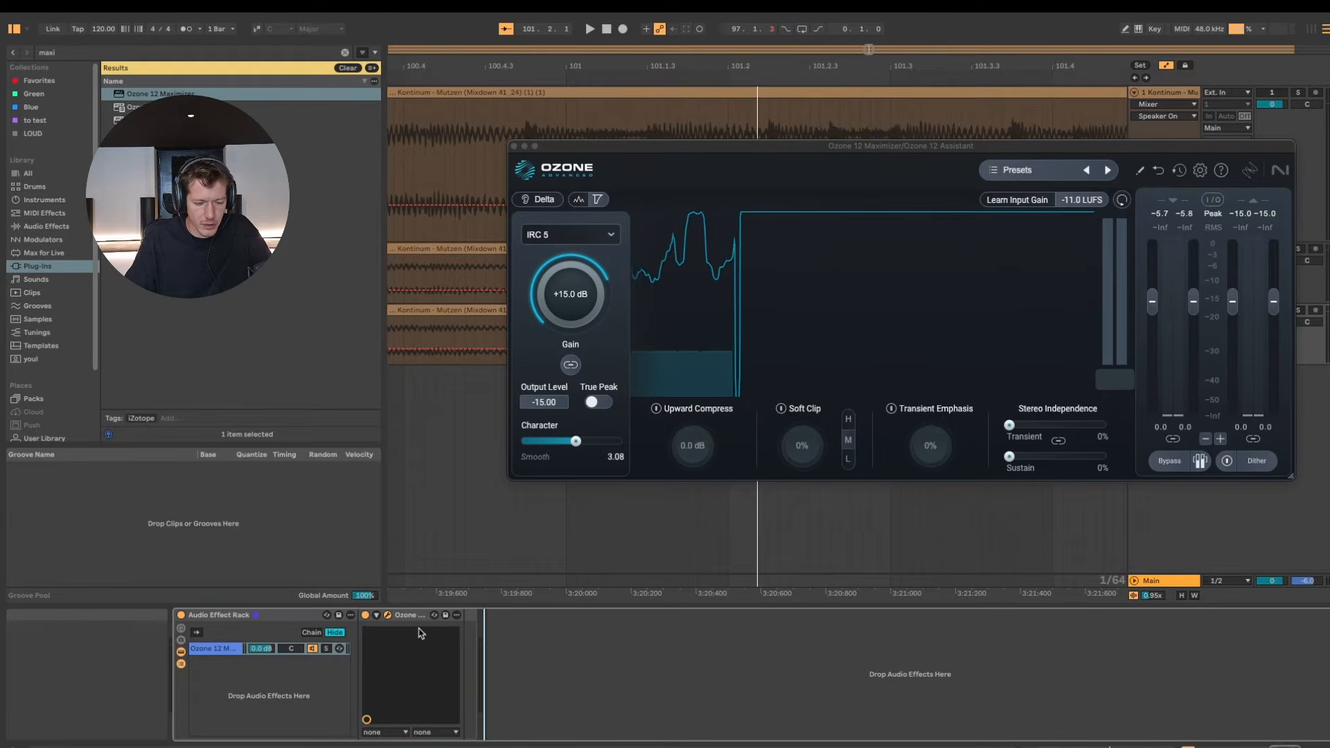
{"action": "left_click_drag", "start_coordinate": [417, 615], "coordinate": [269, 689]}
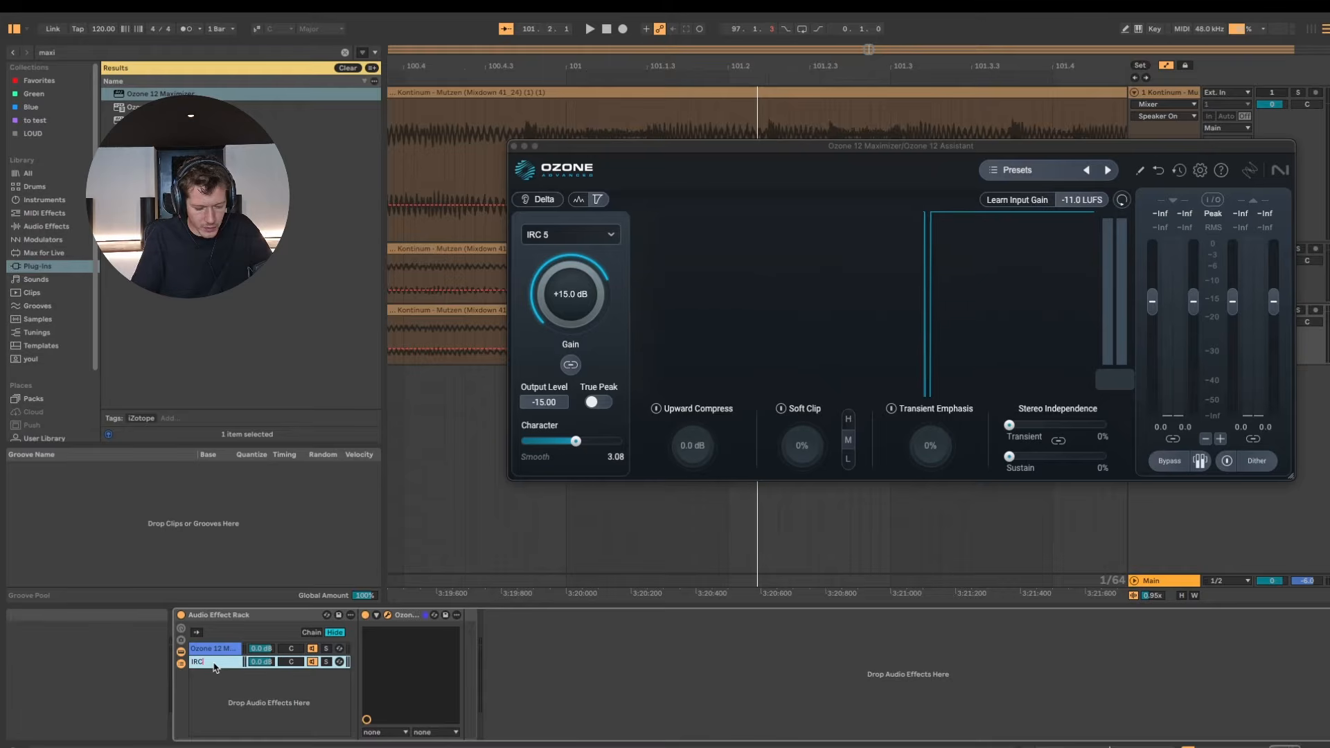
{"action": "type", "text": "IRC5"}
{"action": "key", "text": "Return"}
{"action": "key", "text": "super+r"}
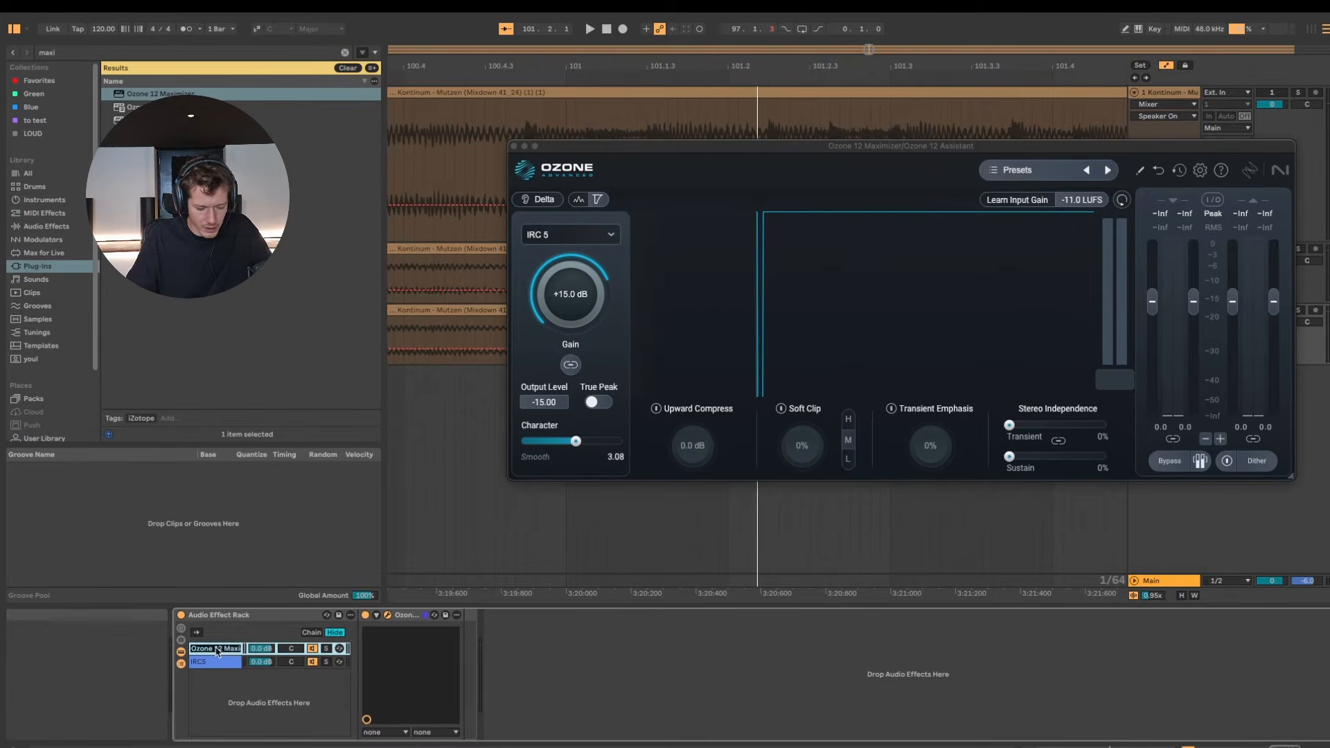
{"action": "type", "text": "IRC3"}
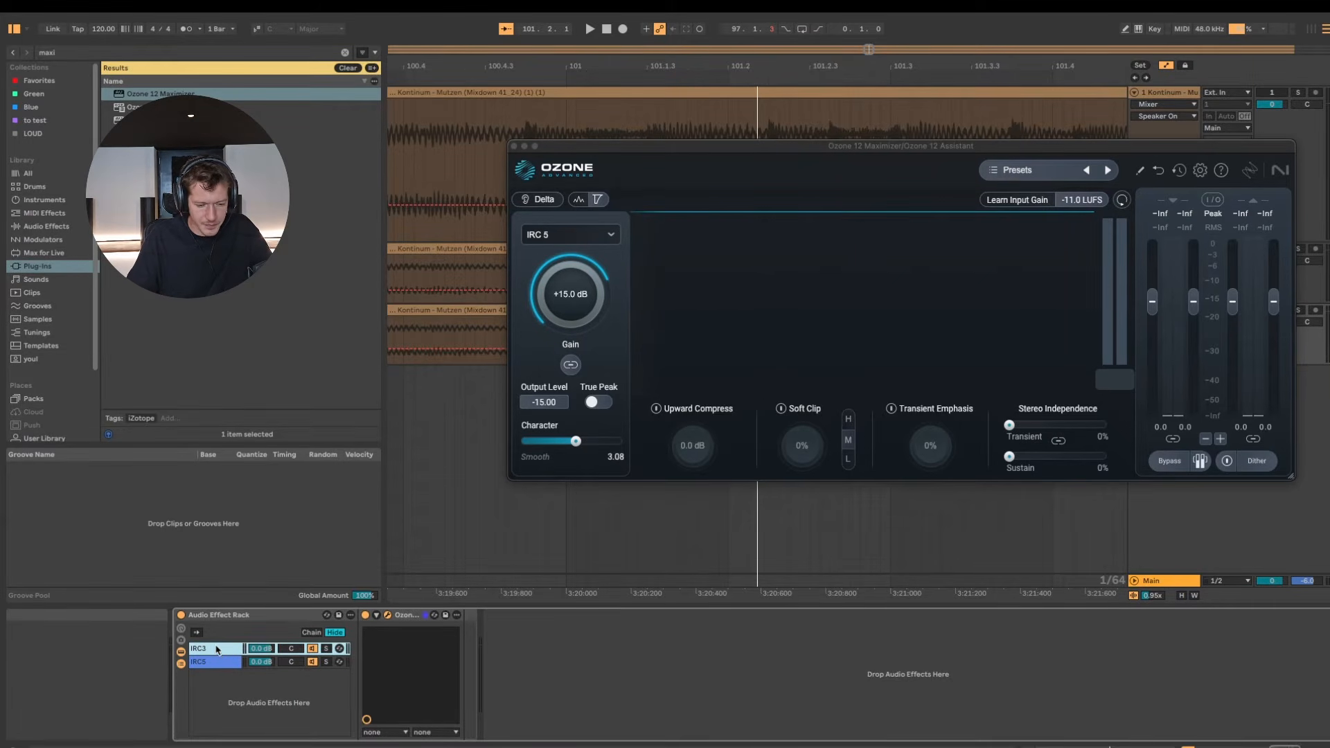
{"action": "key", "text": "Return"}
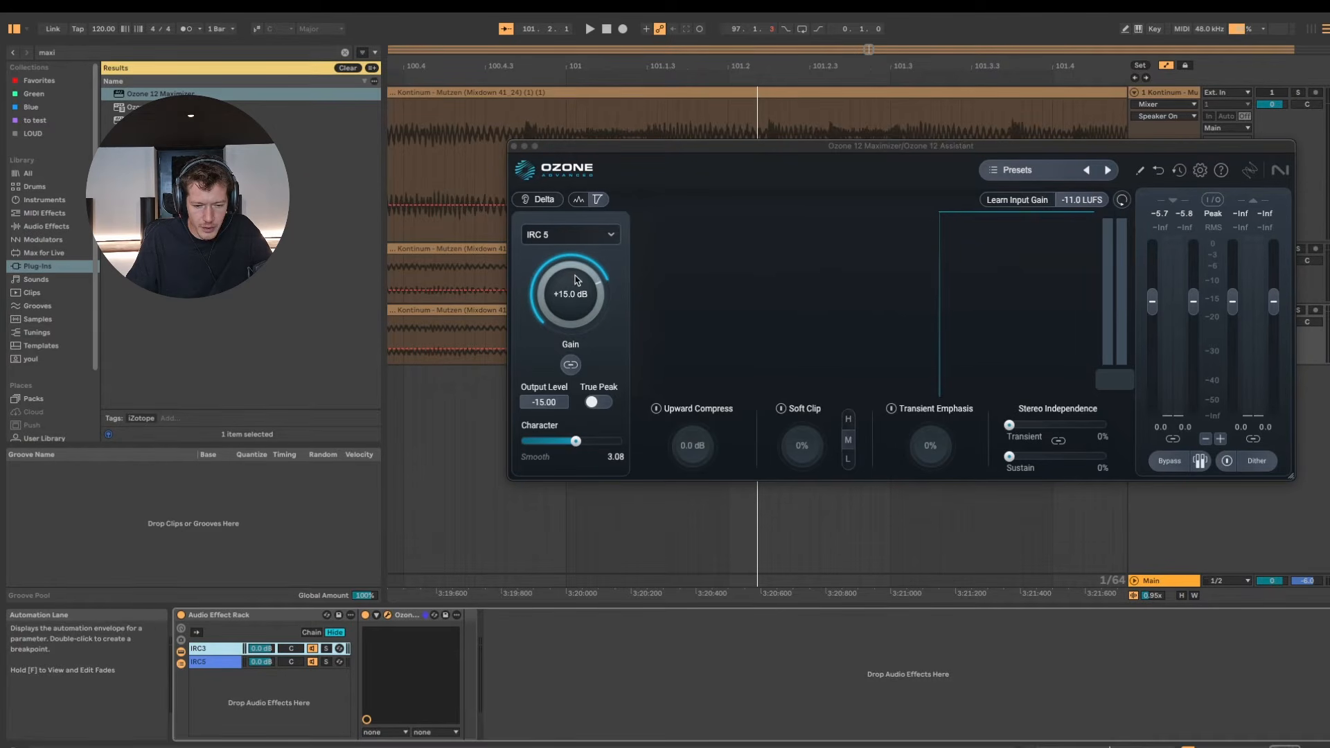
Set the IRC3 chain's Maximizer to IRC 3 - Pumping and reopen its plug-in window
{"action": "left_click", "coordinate": [570, 234]}
{"action": "mouse_move", "coordinate": [565, 296]}
{"action": "left_click", "coordinate": [638, 294]}
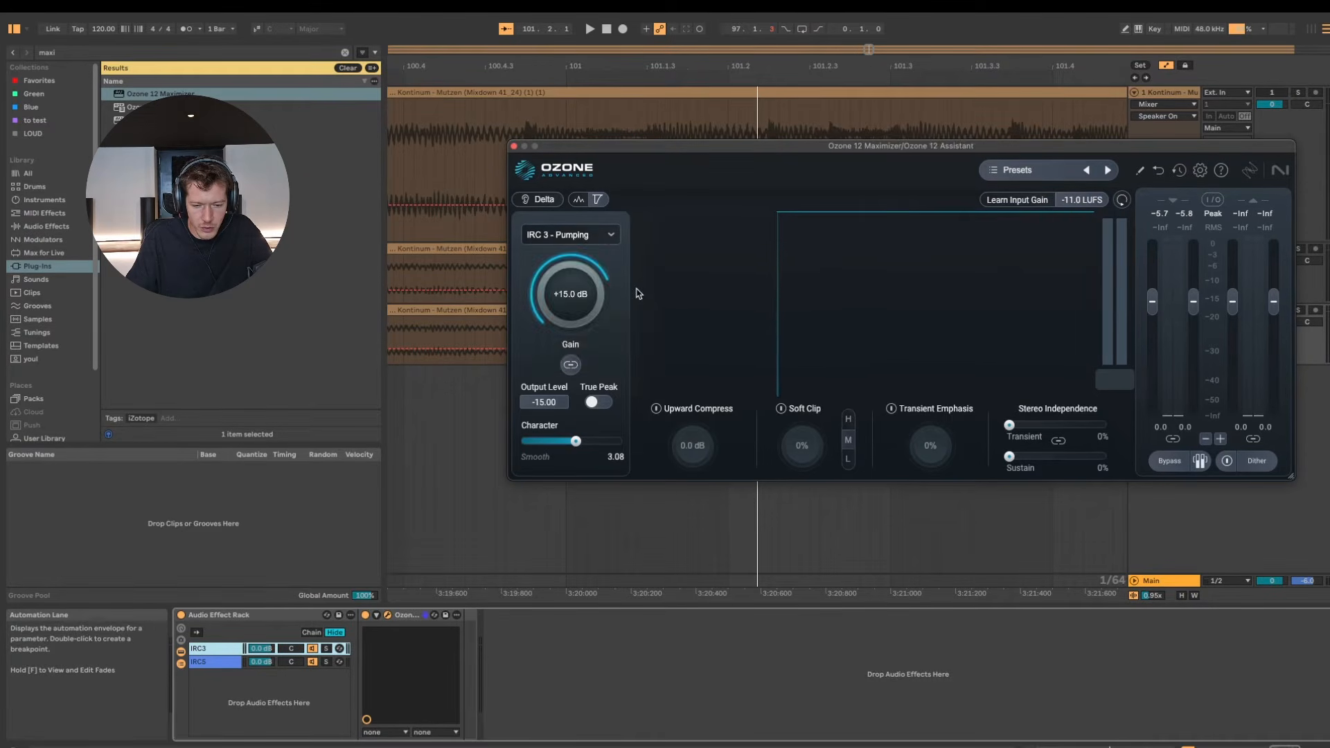
{"action": "left_click", "coordinate": [513, 146]}
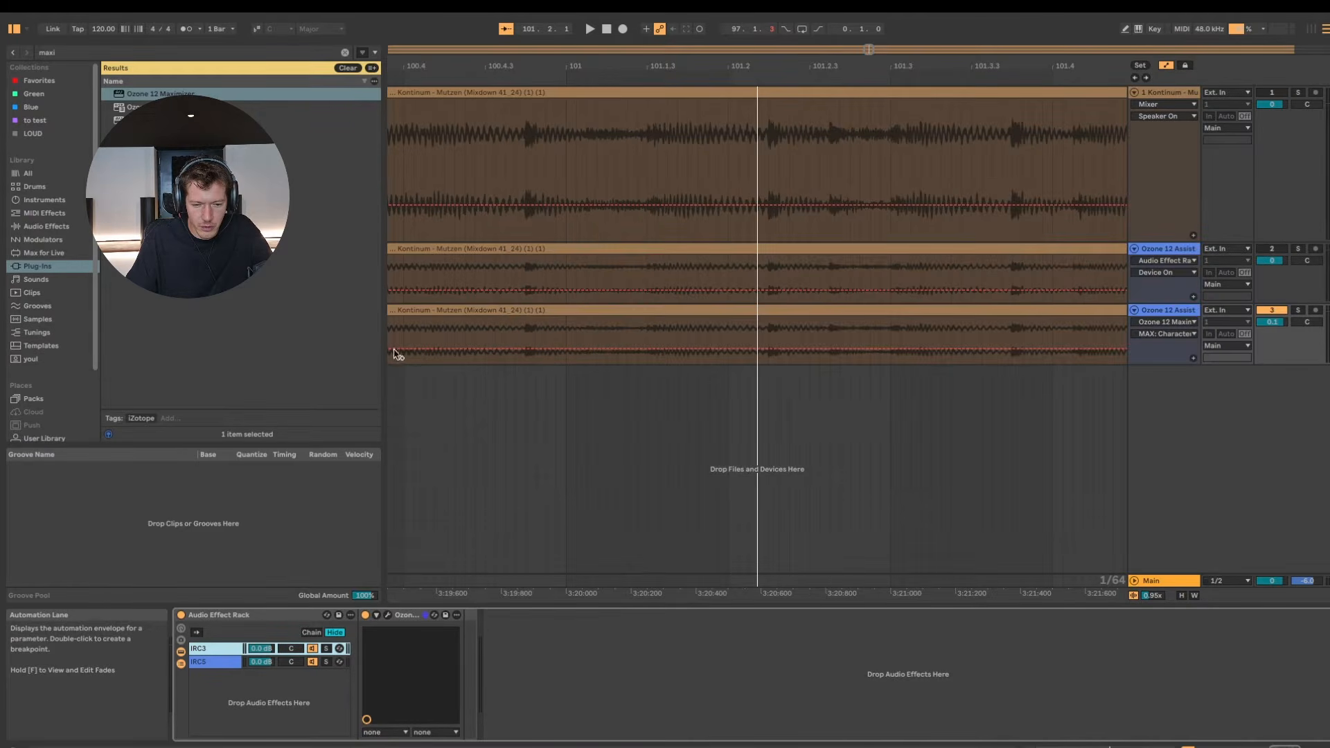
{"action": "left_click", "coordinate": [388, 615]}
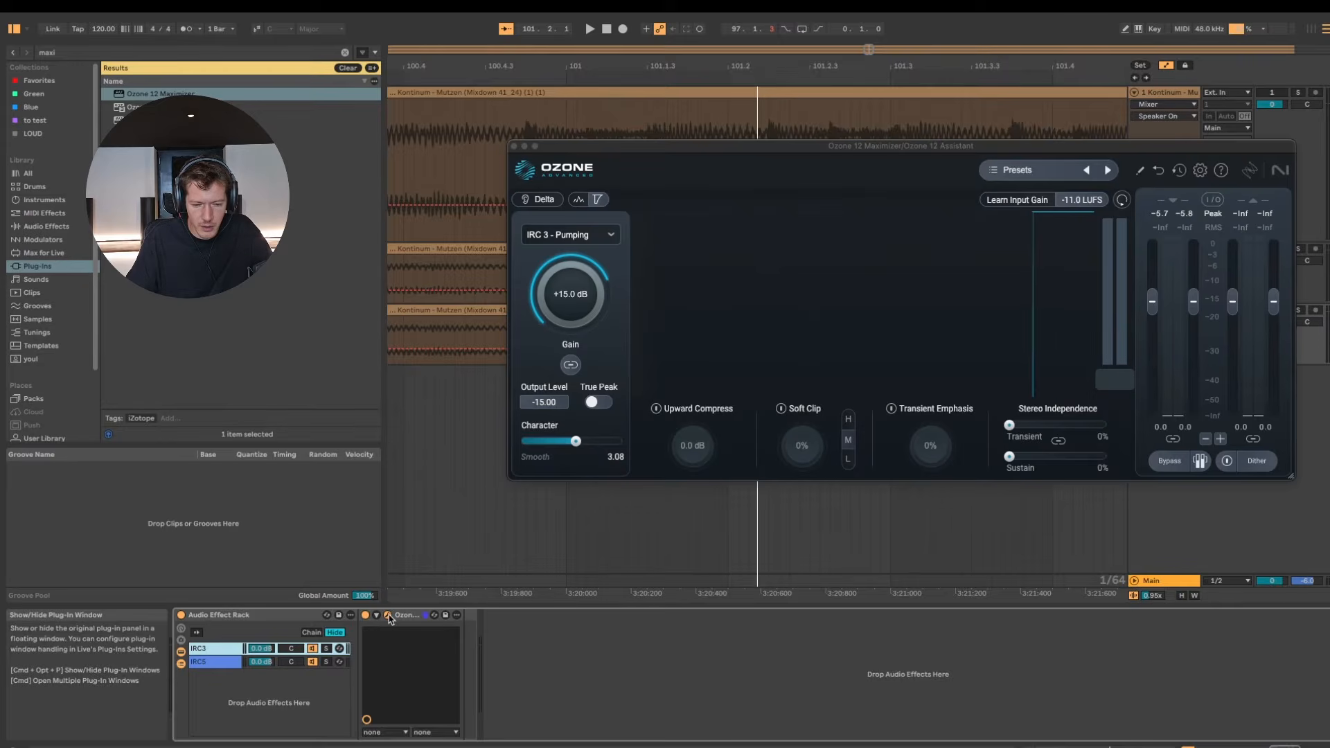
Map the activators of the IRC3 and IRC5 chains to the same computer key, q
{"action": "key", "text": "super+k"}
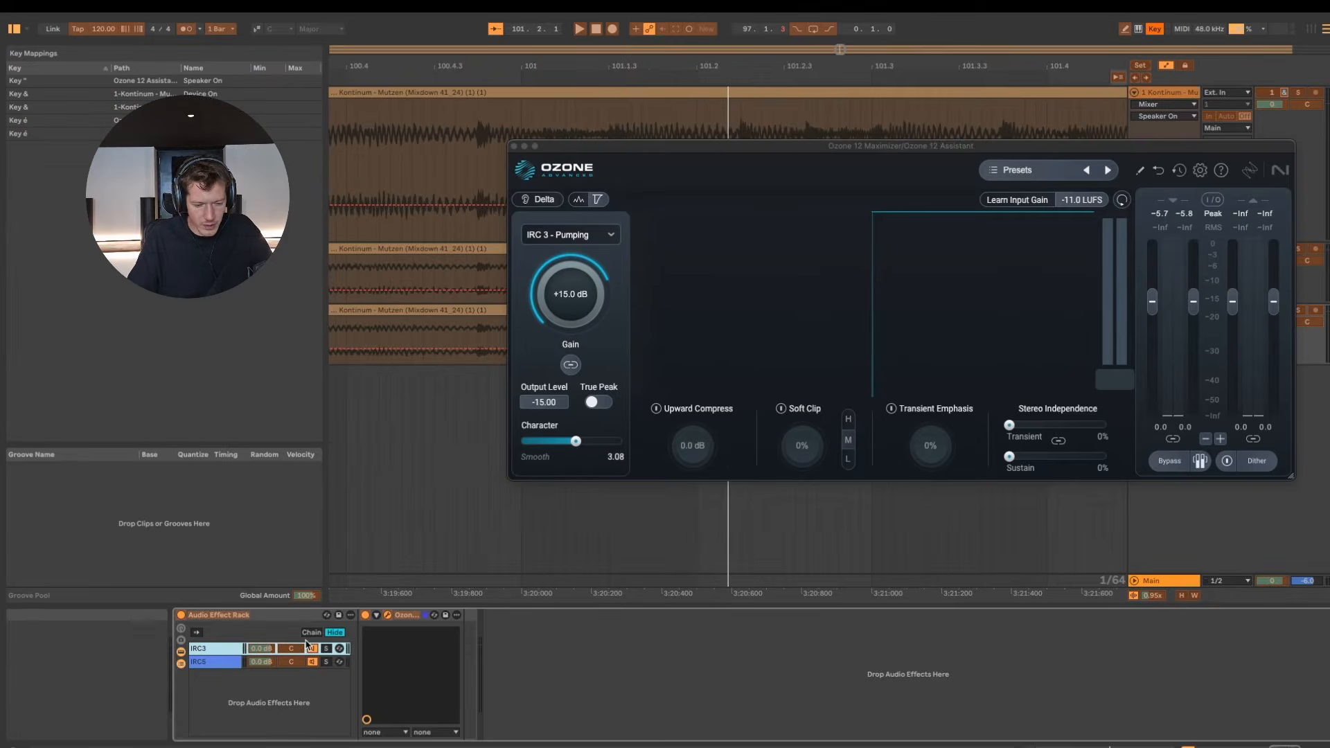
{"action": "left_click", "coordinate": [314, 662]}
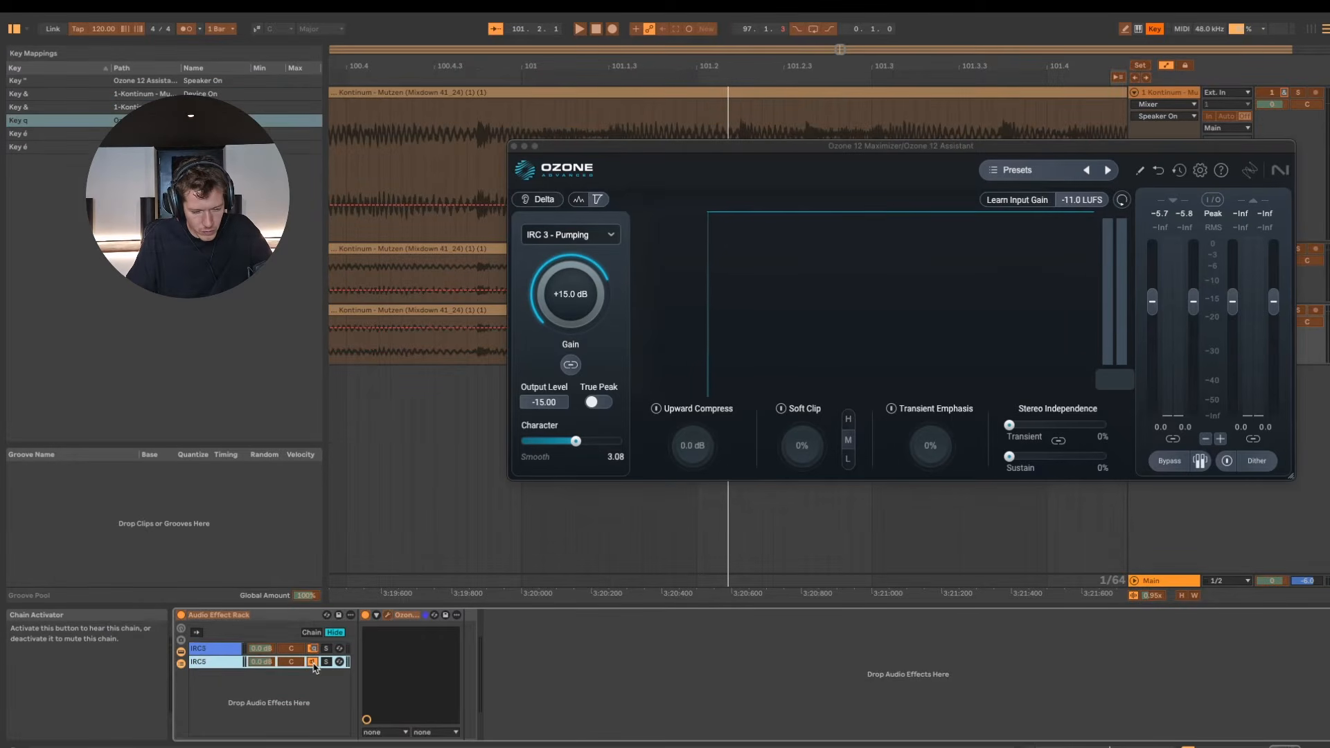
{"action": "key", "text": "s"}
{"action": "key", "text": "super+k"}
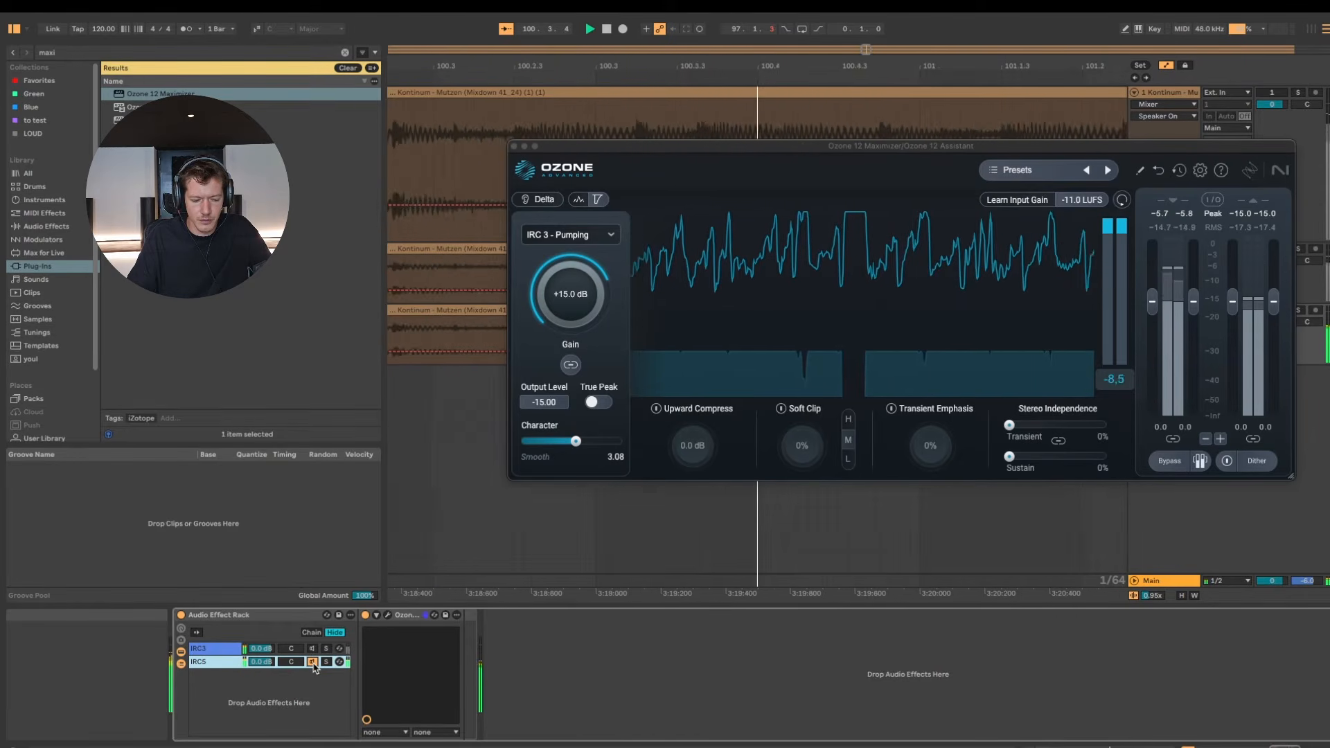
Play the mix while alternating between the IRC3 and IRC5 chains, and stop playback
{"action": "left_click", "coordinate": [314, 664]}
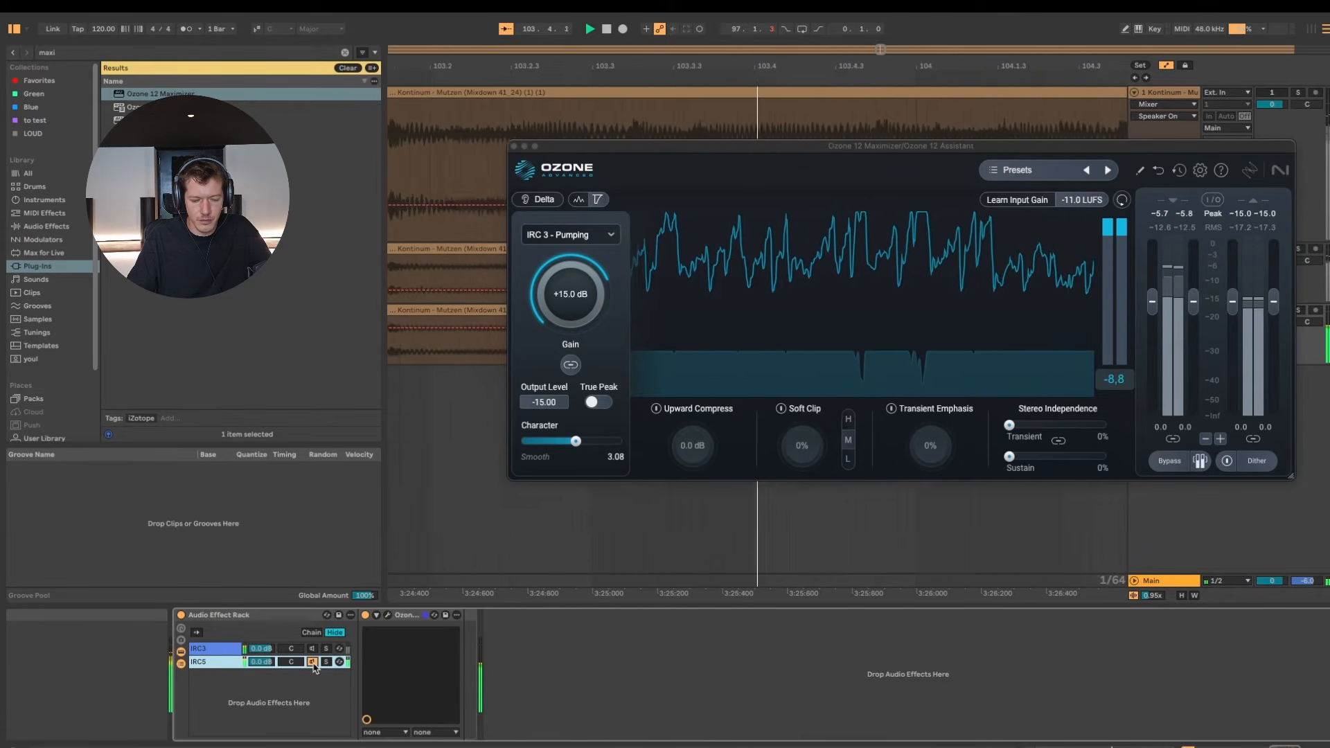
{"action": "key", "text": "space"}
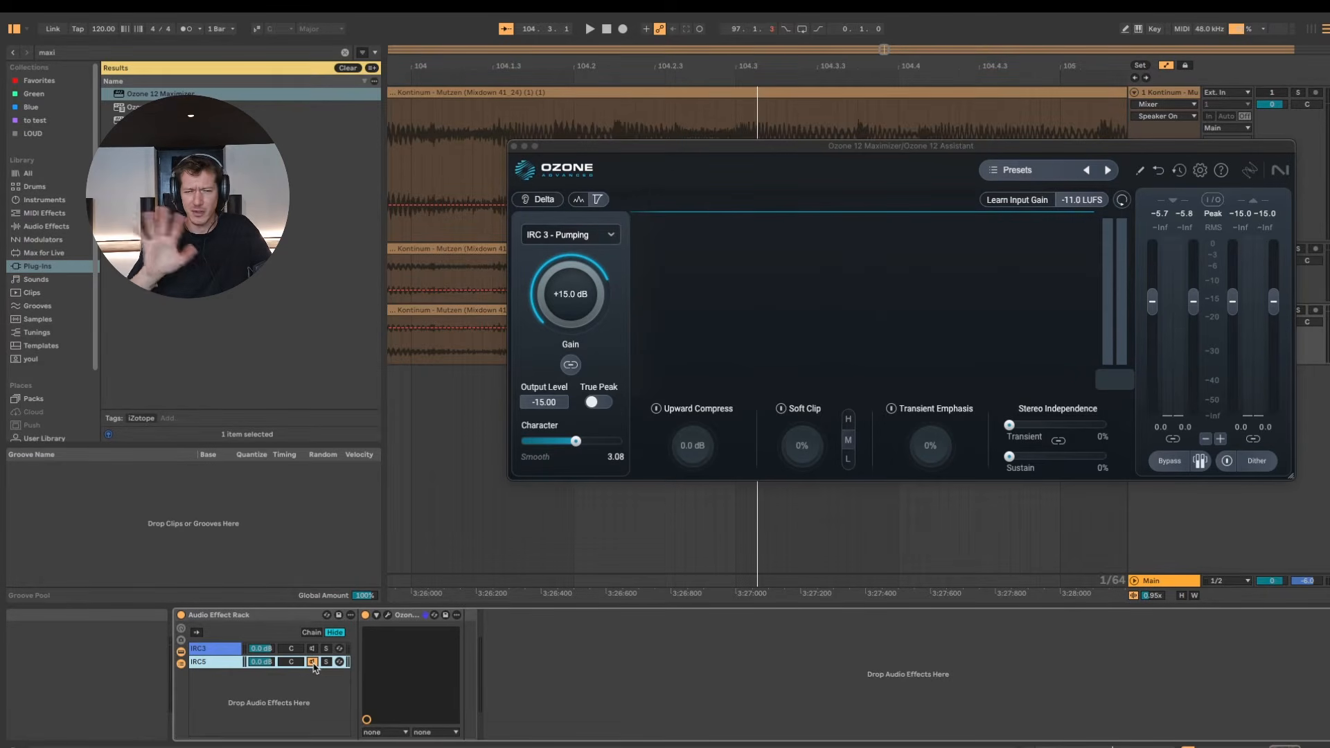
{"action": "key", "text": "space"}
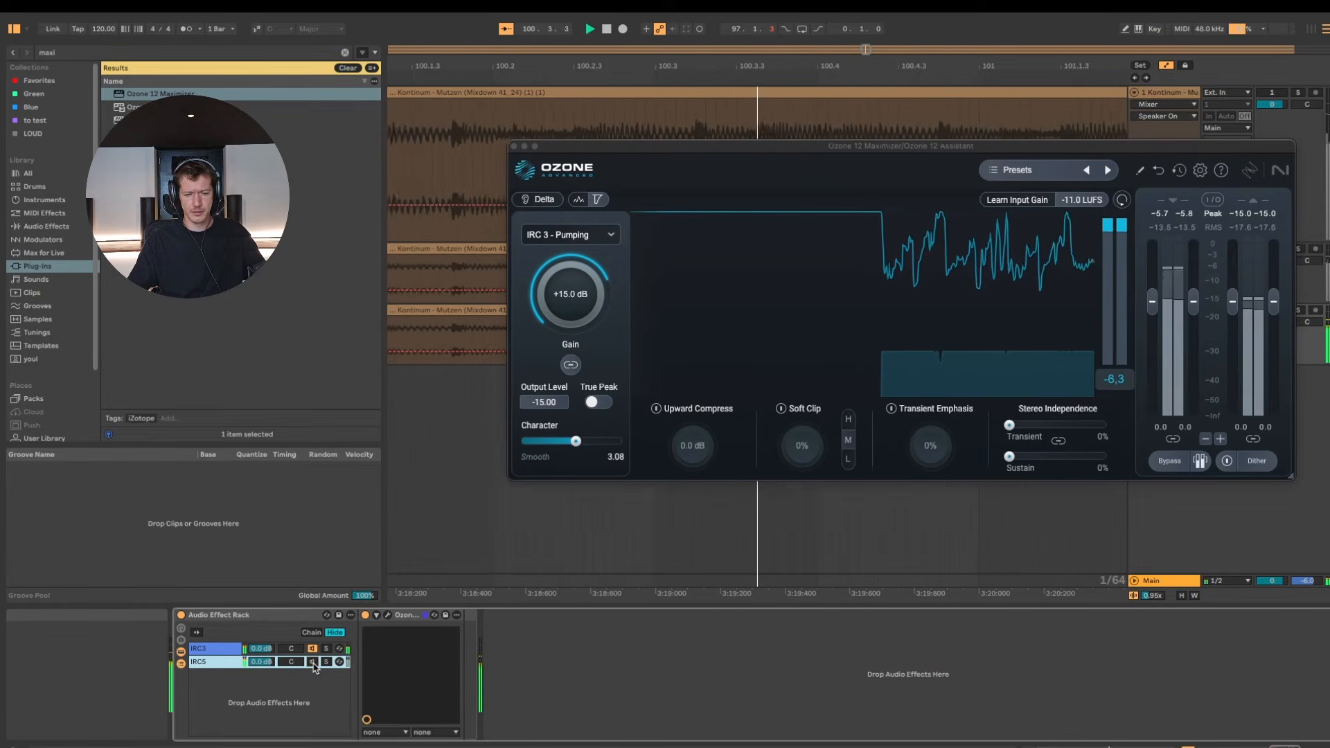
{"action": "key", "text": "space"}
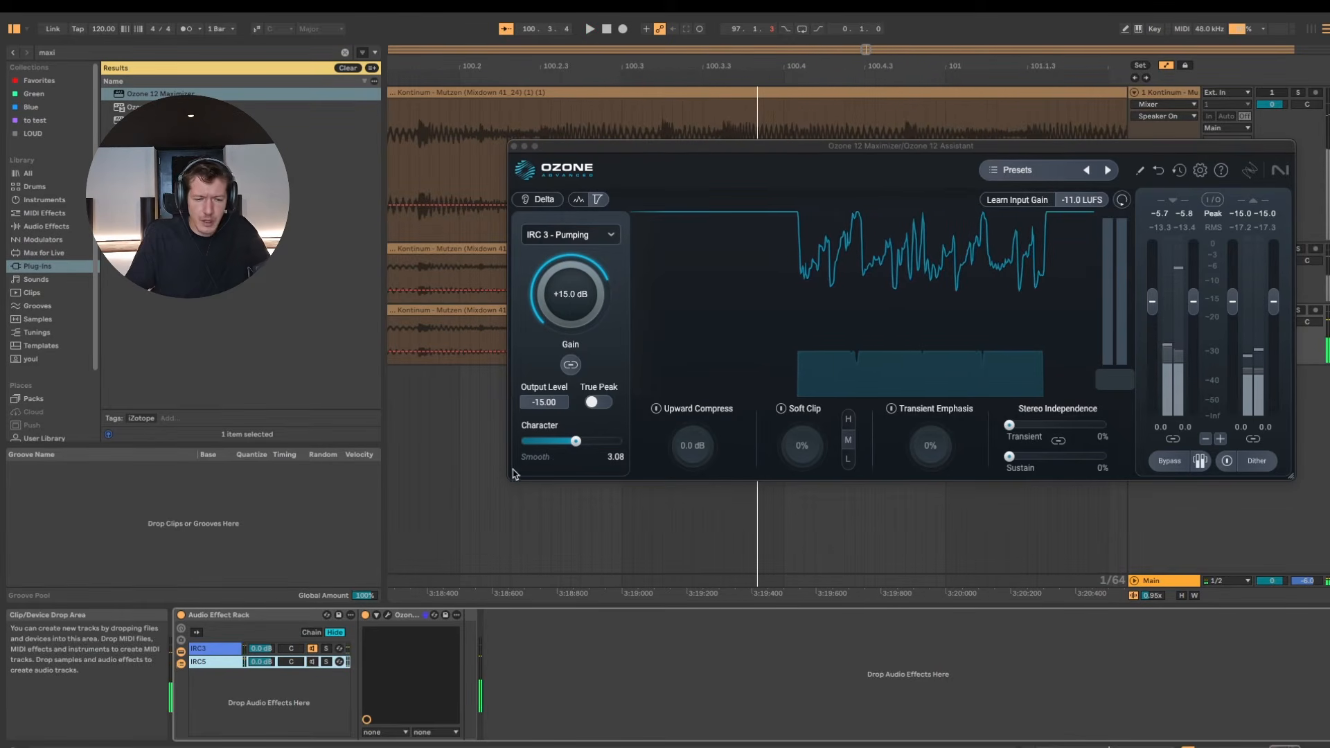
Close the Maximizer window, loop playback over a short passage starting at 99.2, and select the third track
{"action": "left_click", "coordinate": [514, 146]}
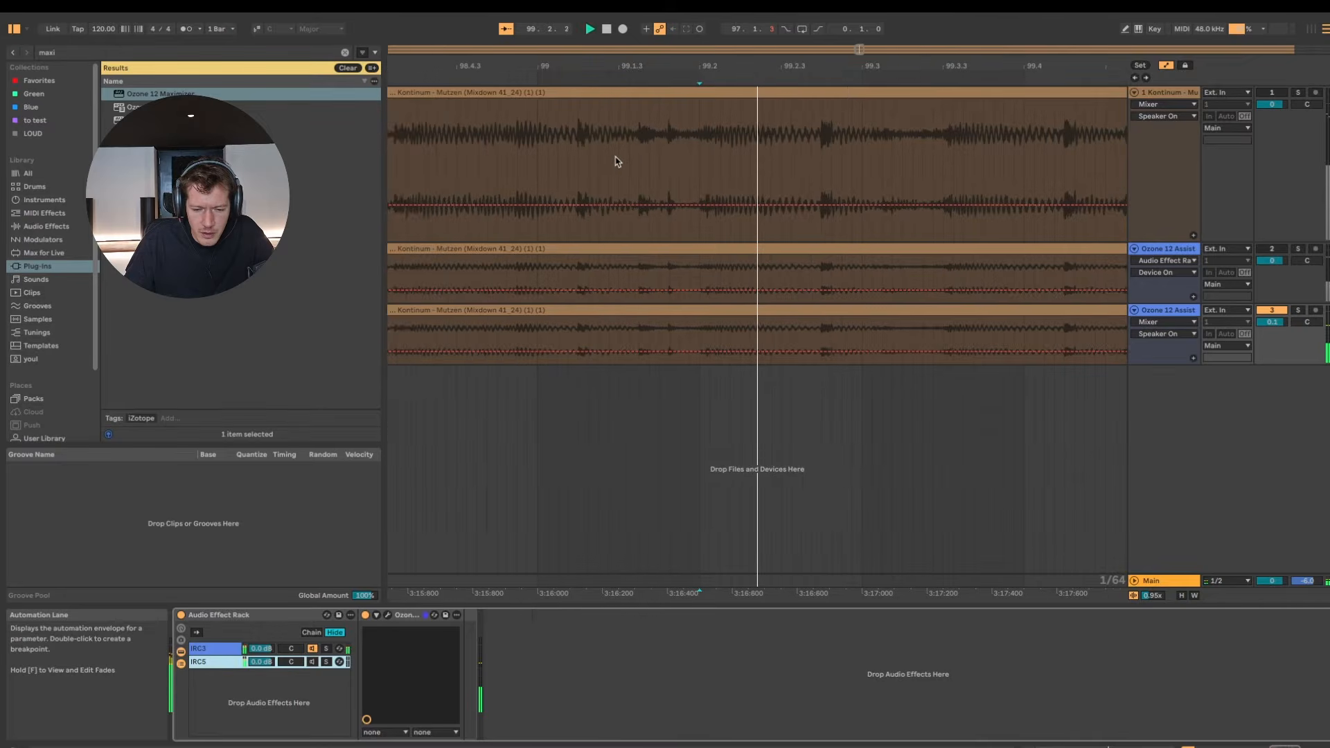
{"action": "left_click_drag", "start_coordinate": [655, 146], "coordinate": [771, 154]}
{"action": "key", "text": "super+l"}
{"action": "key", "text": "space"}
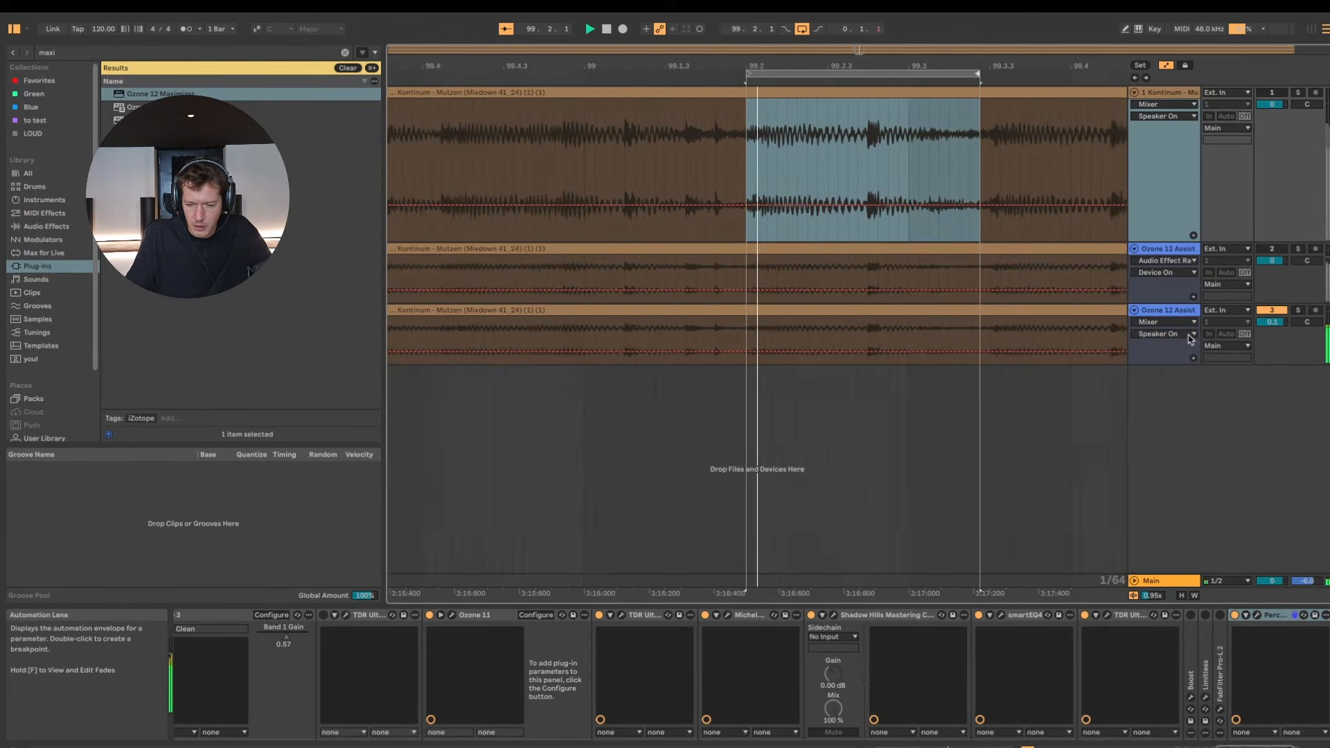
{"action": "left_click", "coordinate": [1187, 313]}
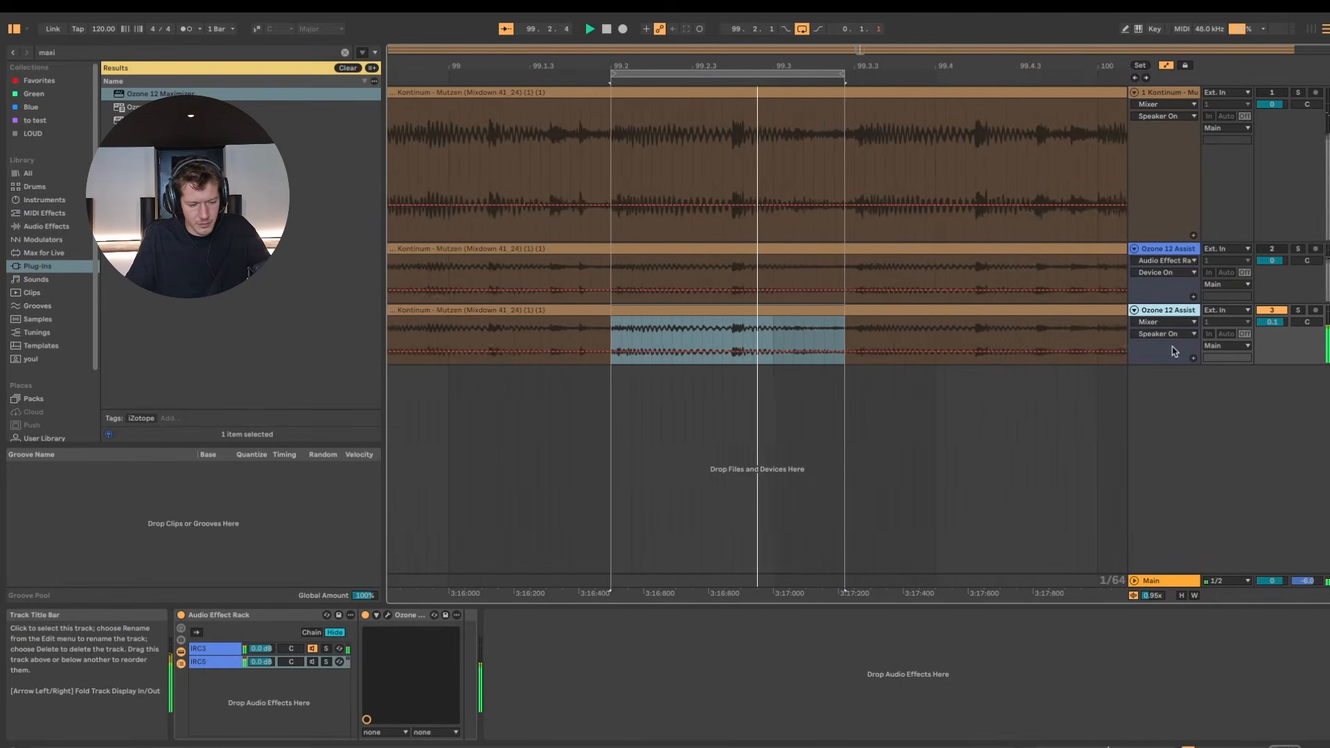
Audition the looped passage on the third track with the Audio Effect Rack bypassed and re-enabled
{"action": "key", "text": "a"}
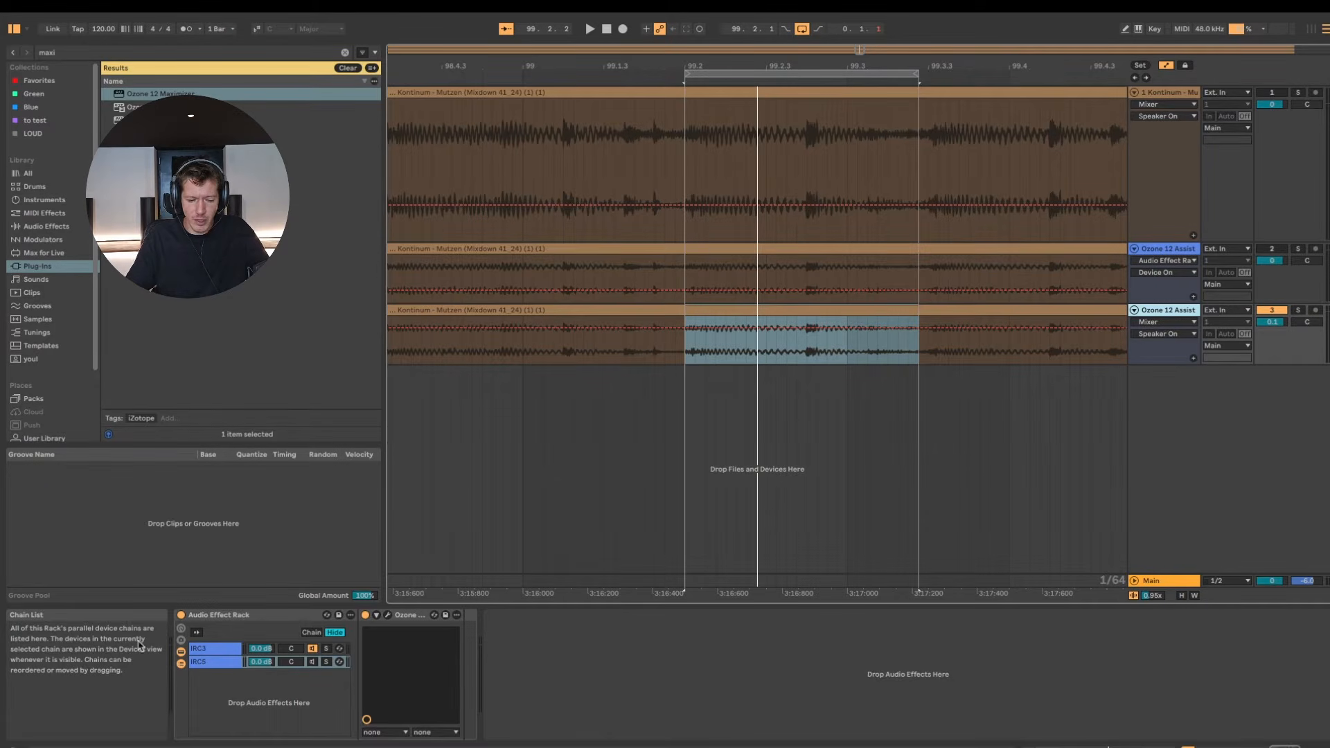
{"action": "left_click", "coordinate": [182, 615]}
{"action": "key", "text": "space"}
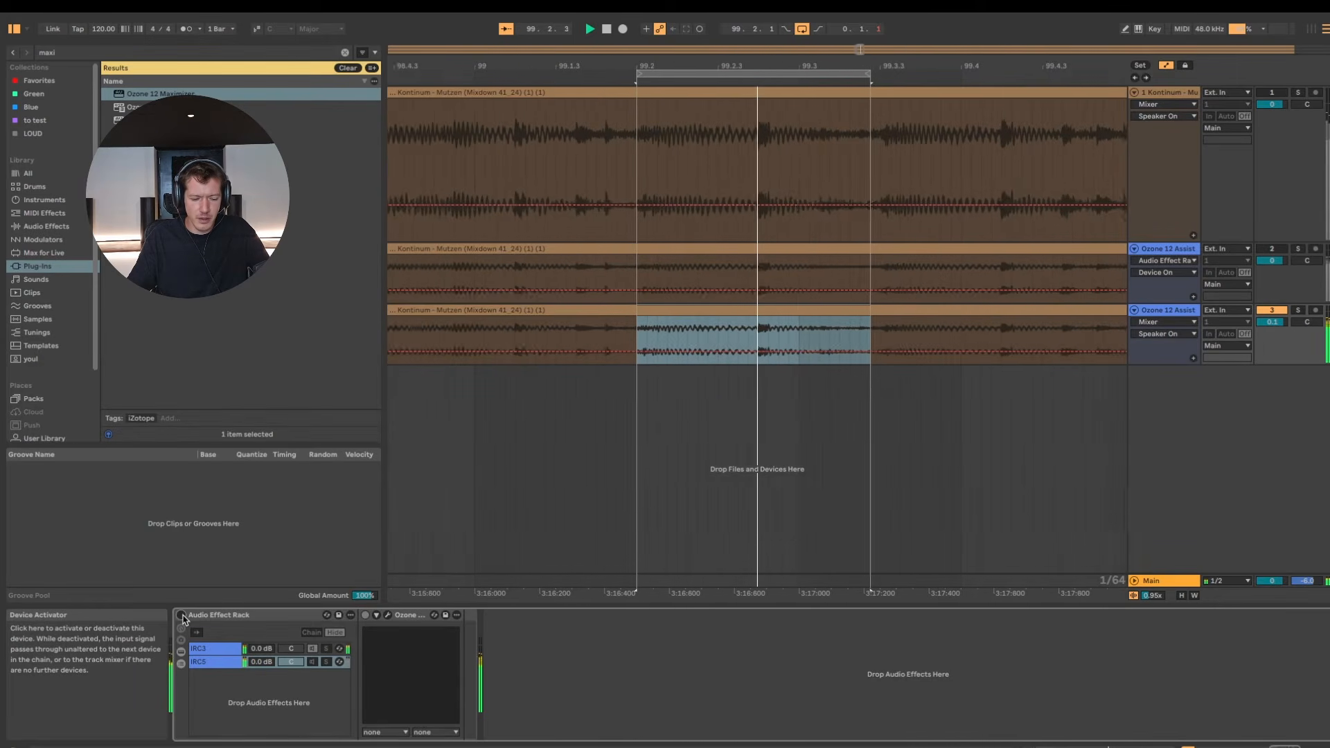
{"action": "left_click", "coordinate": [182, 616]}
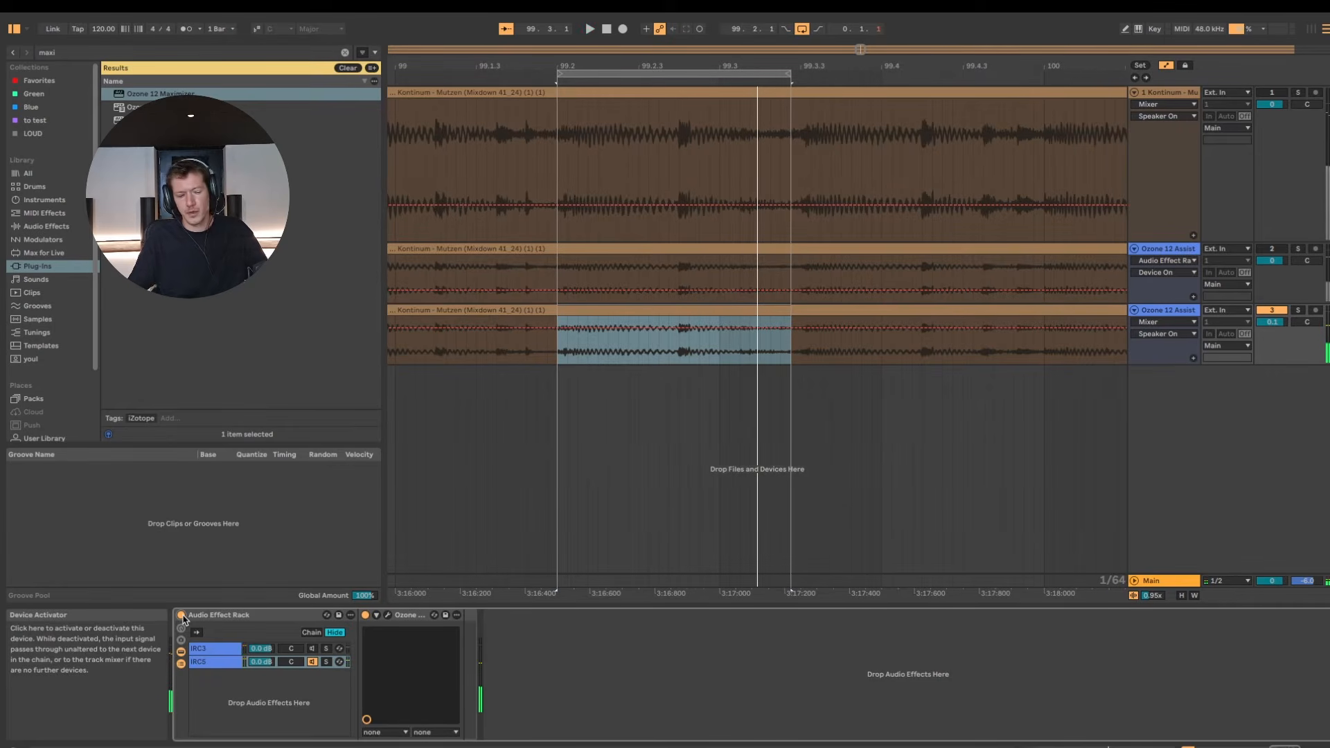
Set the gain of the IRC3 chain's Maximizer to 8 dB
{"action": "left_click", "coordinate": [207, 650]}
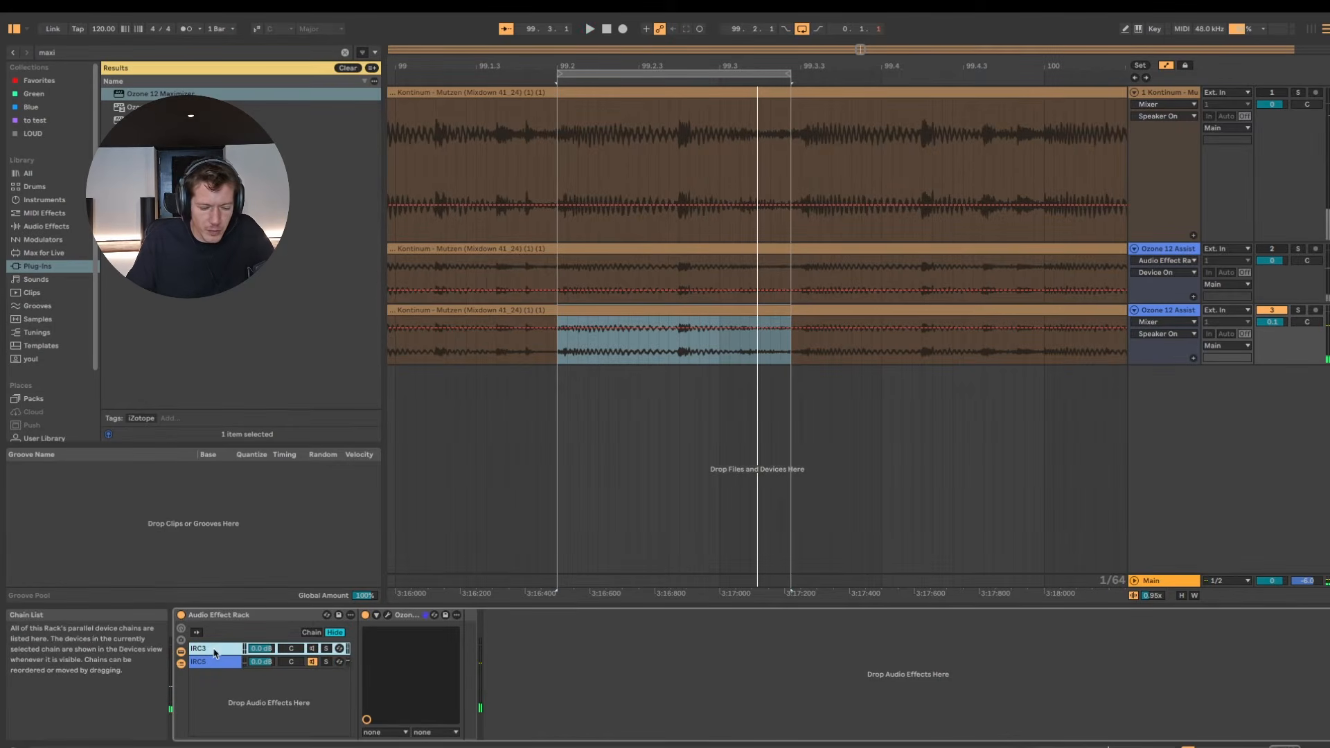
{"action": "left_click", "coordinate": [387, 616]}
{"action": "key", "text": "space"}
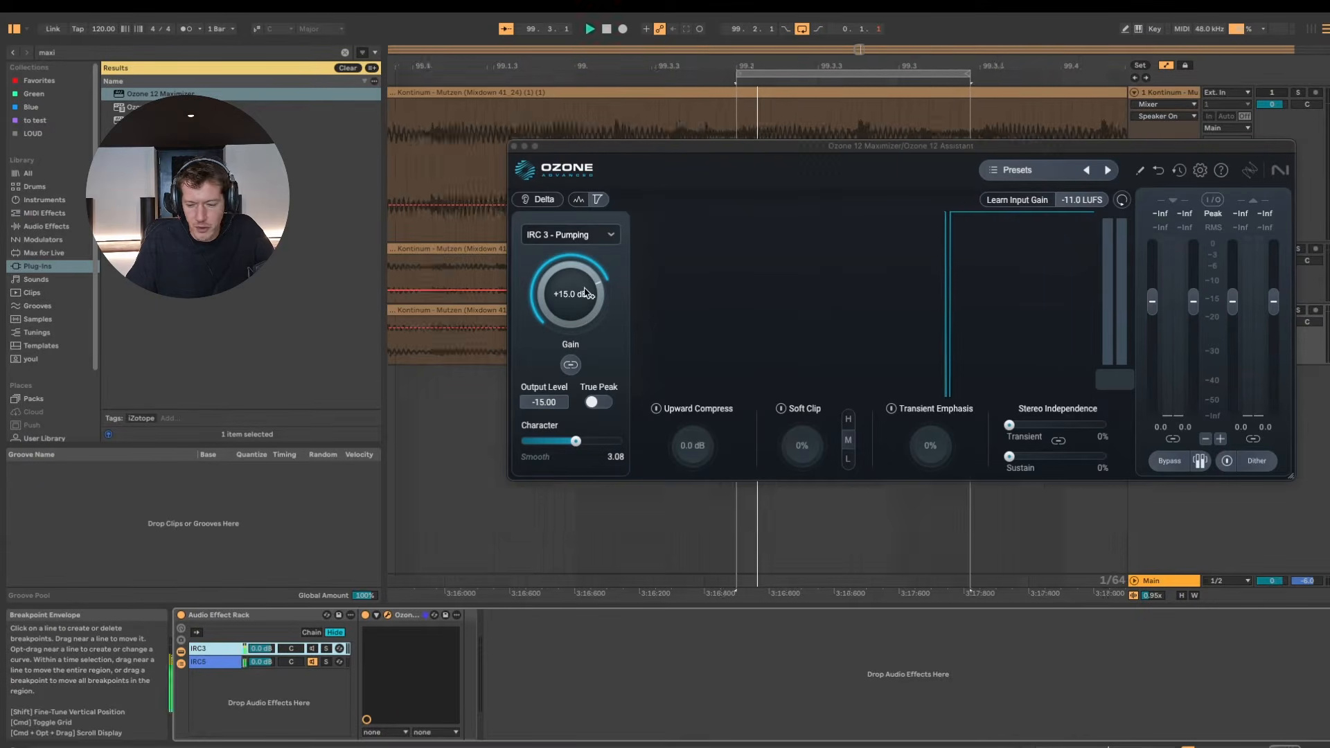
{"action": "double_click", "coordinate": [586, 294]}
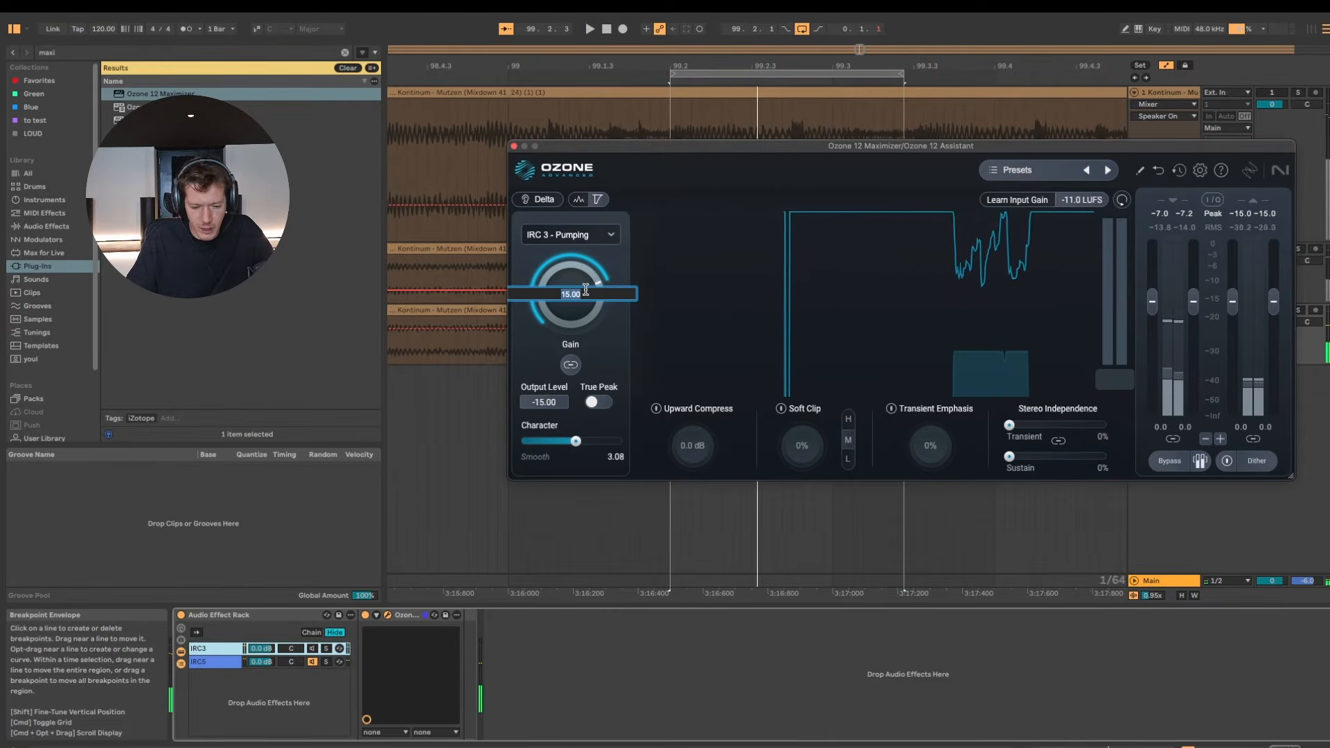
{"action": "type", "text": "1"}
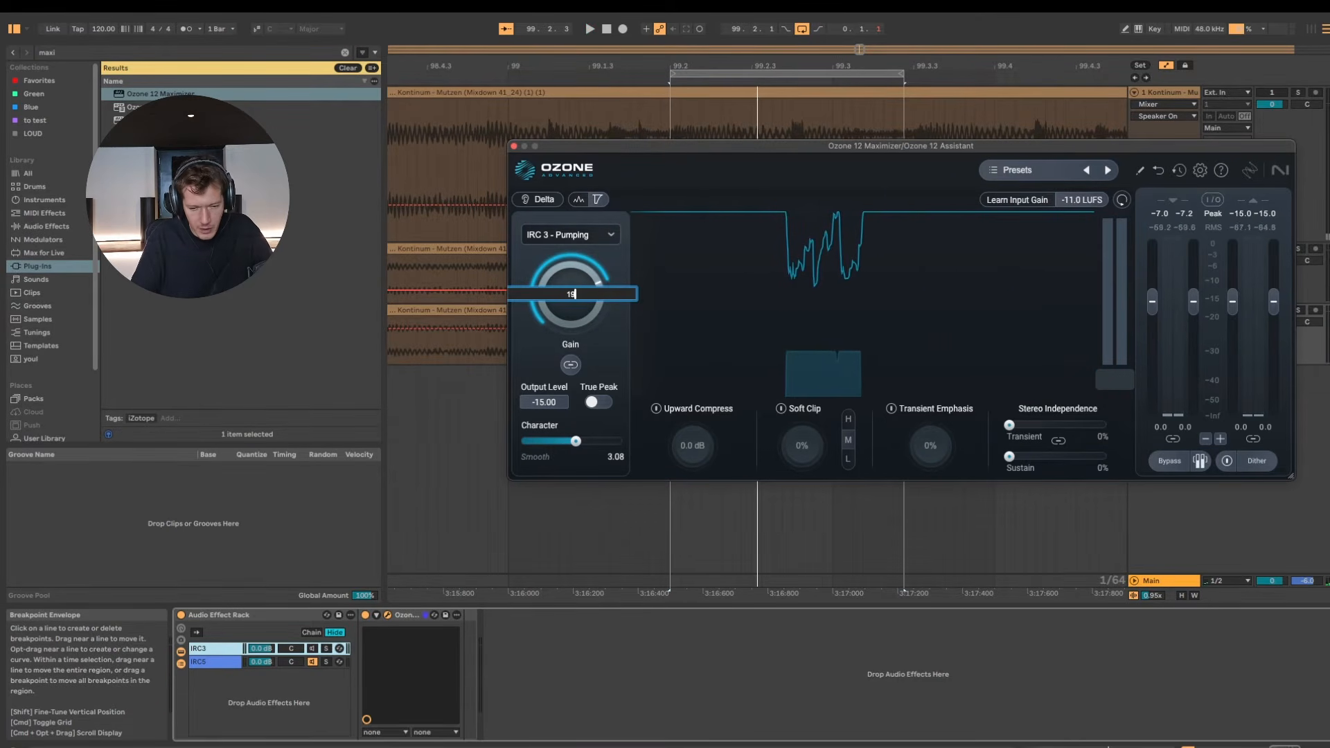
{"action": "key", "text": "BackSpace"}
{"action": "type", "text": "8"}
{"action": "key", "text": "Return"}
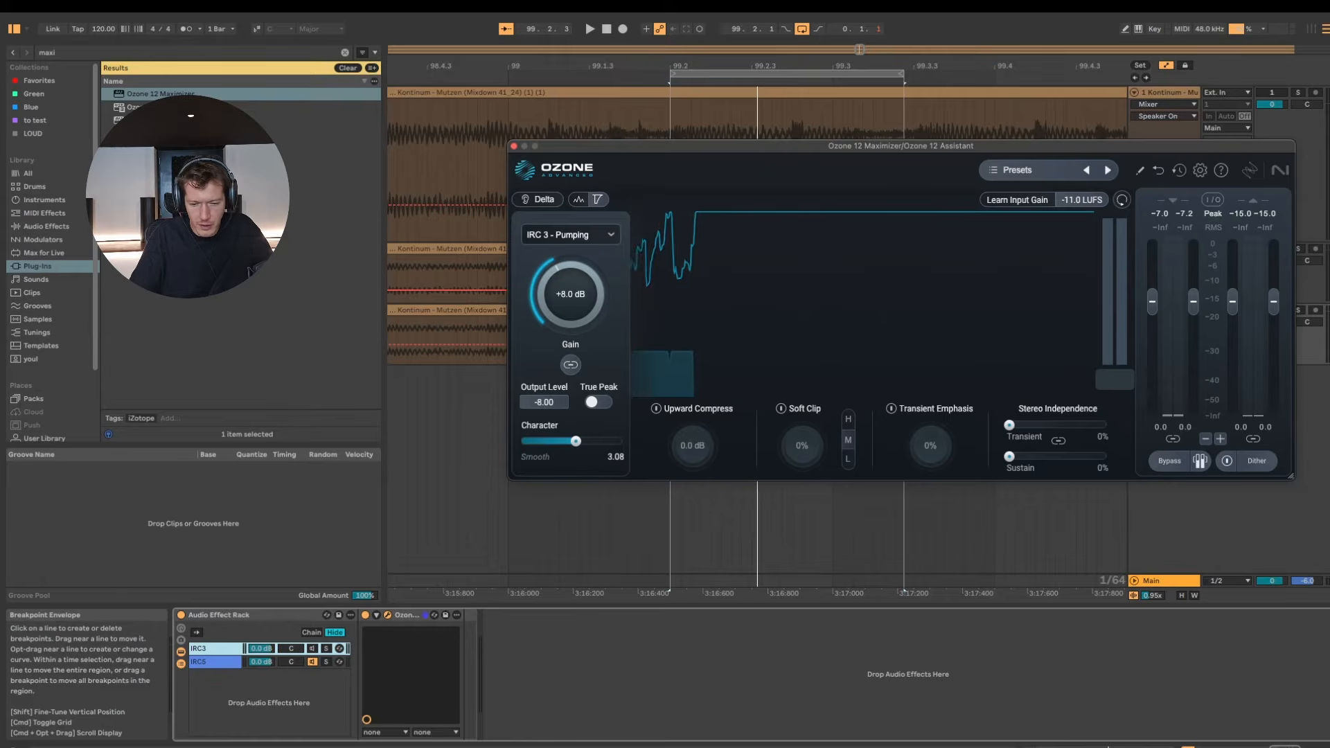
Set the gain of the IRC5 chain's Maximizer to 8 dB
{"action": "left_click", "coordinate": [229, 663]}
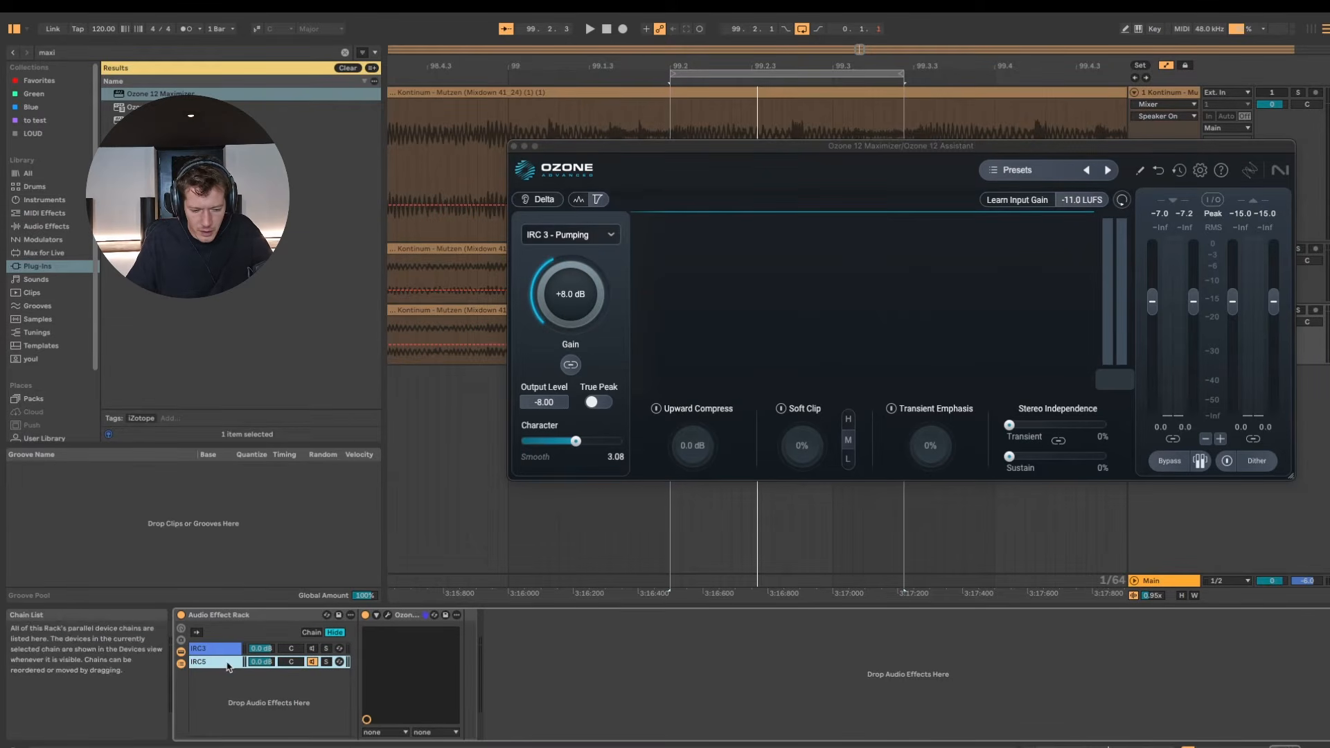
{"action": "left_click", "coordinate": [386, 615]}
{"action": "left_click", "coordinate": [568, 291]}
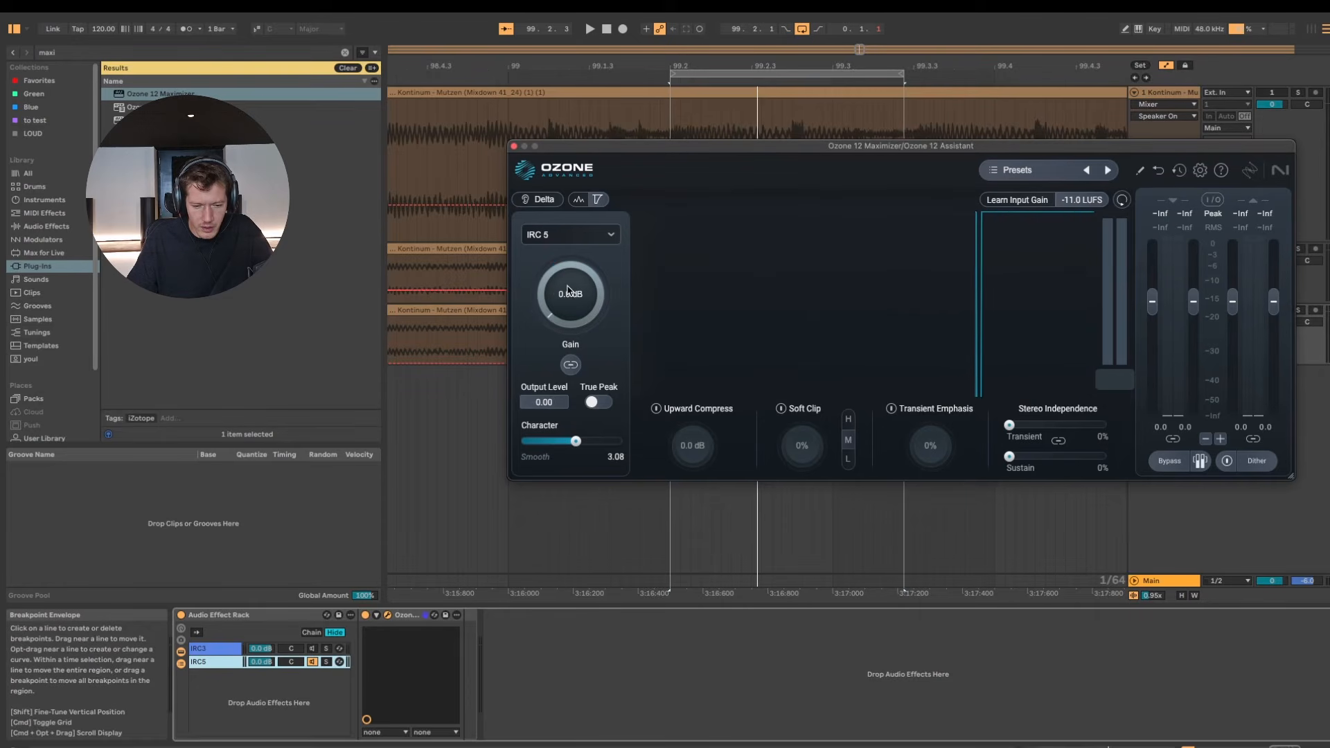
{"action": "double_click", "coordinate": [574, 295]}
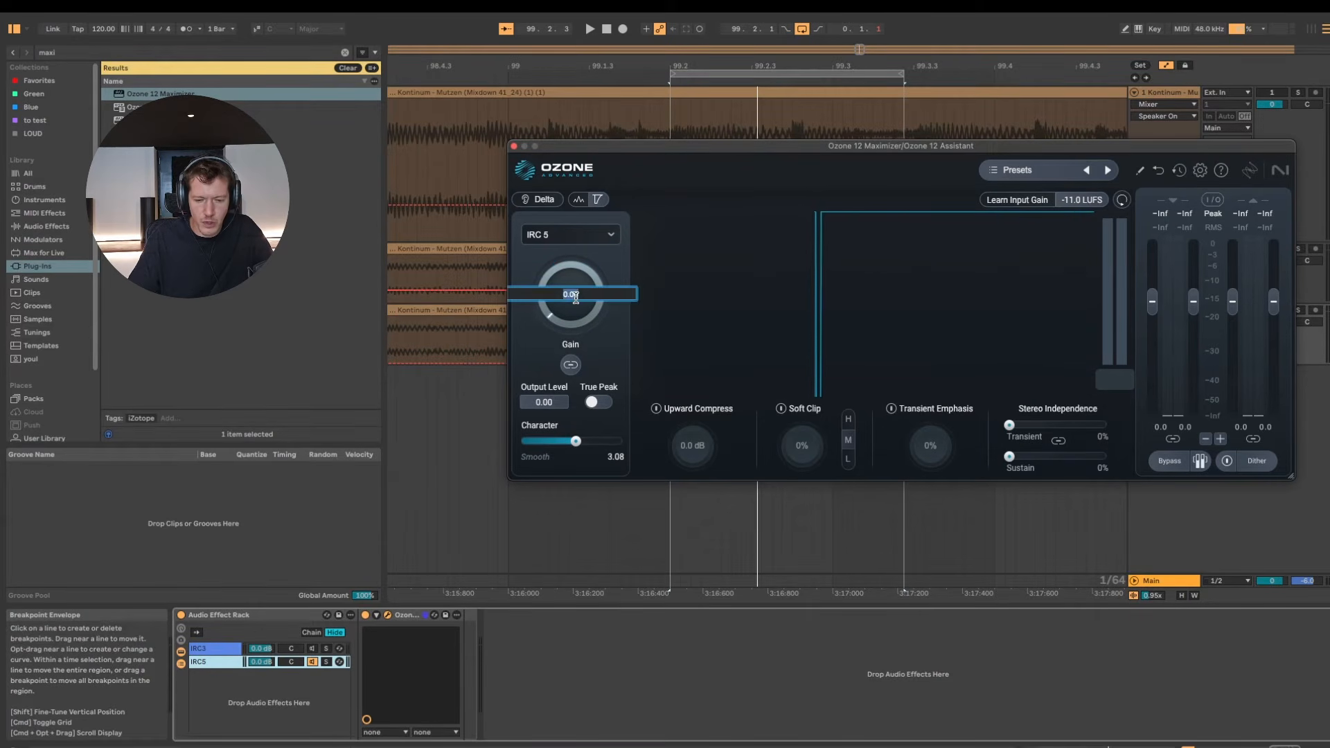
{"action": "type", "text": "8"}
{"action": "key", "text": "Return"}
Play the loop to compare the IRC3 and IRC5 chains with the rack repeatedly bypassed and re-enabled, and stop playback
{"action": "key", "text": "space"}
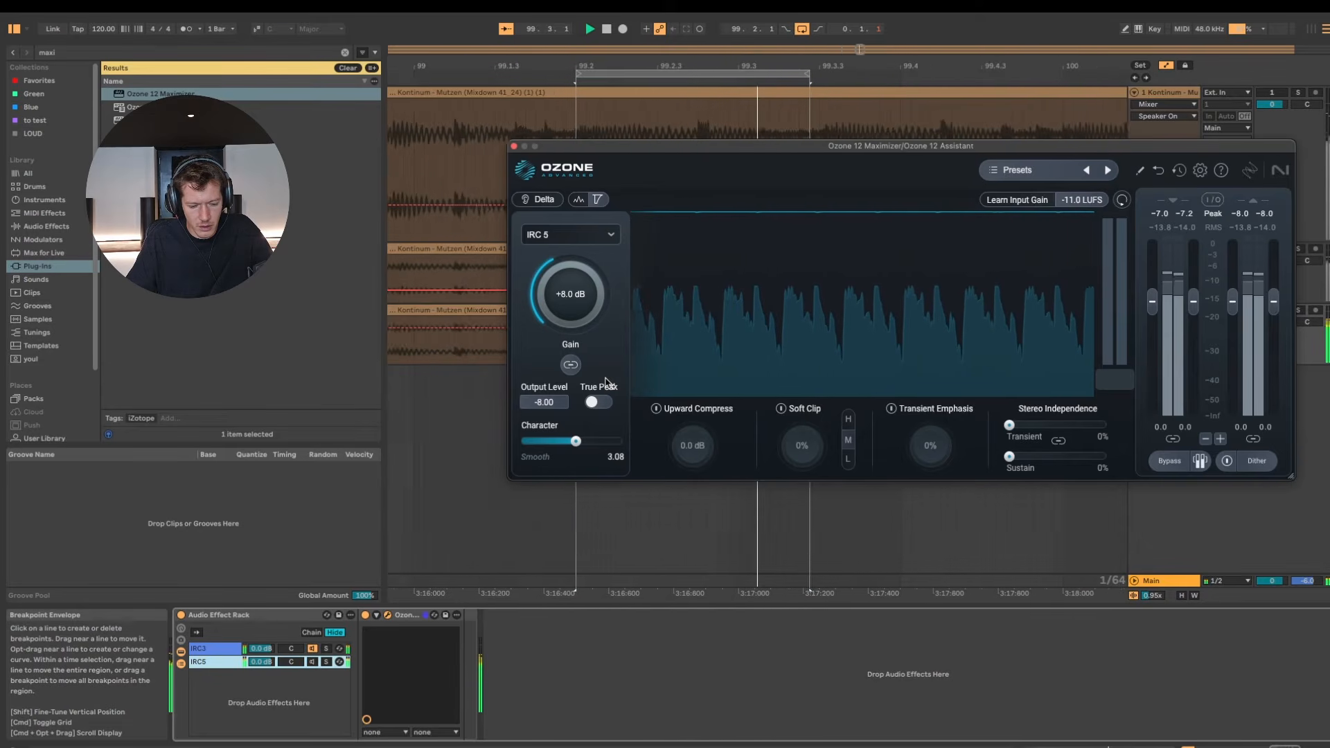
{"action": "key", "text": "space"}
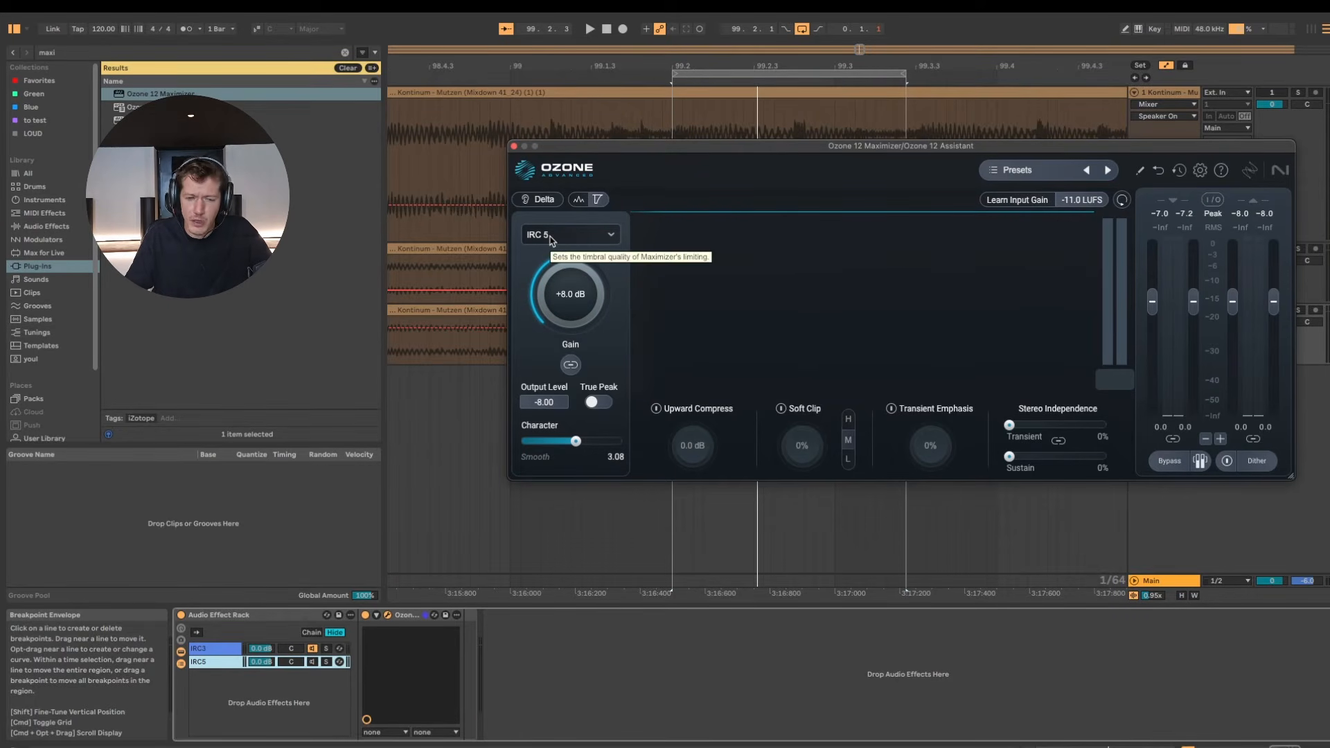
{"action": "left_click", "coordinate": [181, 615]}
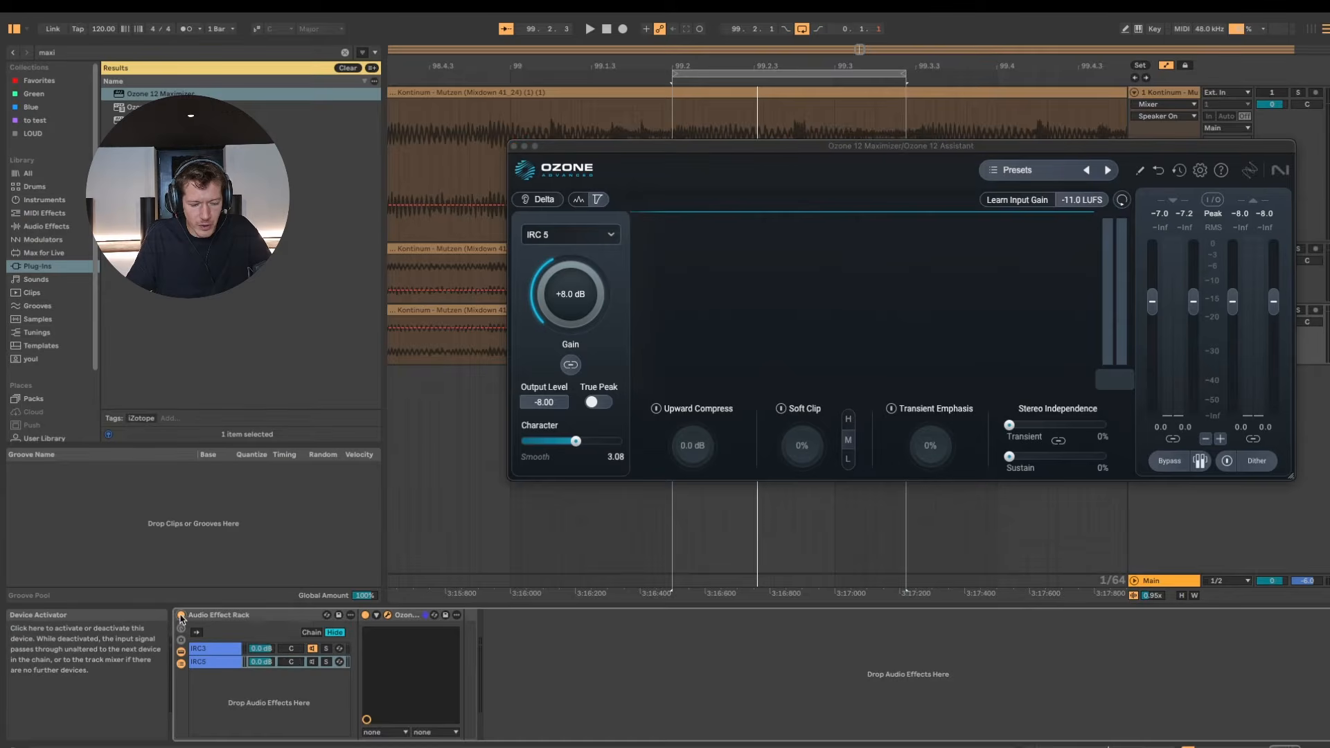
{"action": "left_click", "coordinate": [181, 616]}
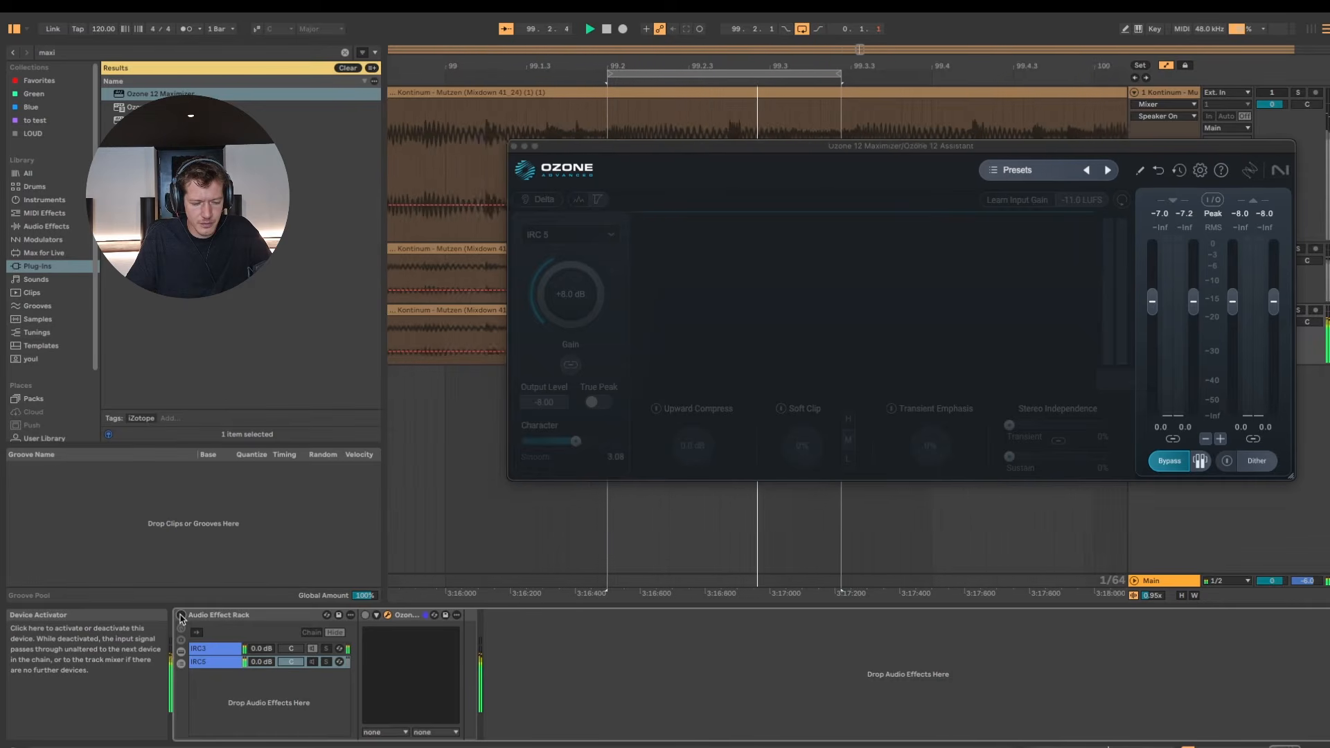
{"action": "left_click", "coordinate": [181, 616]}
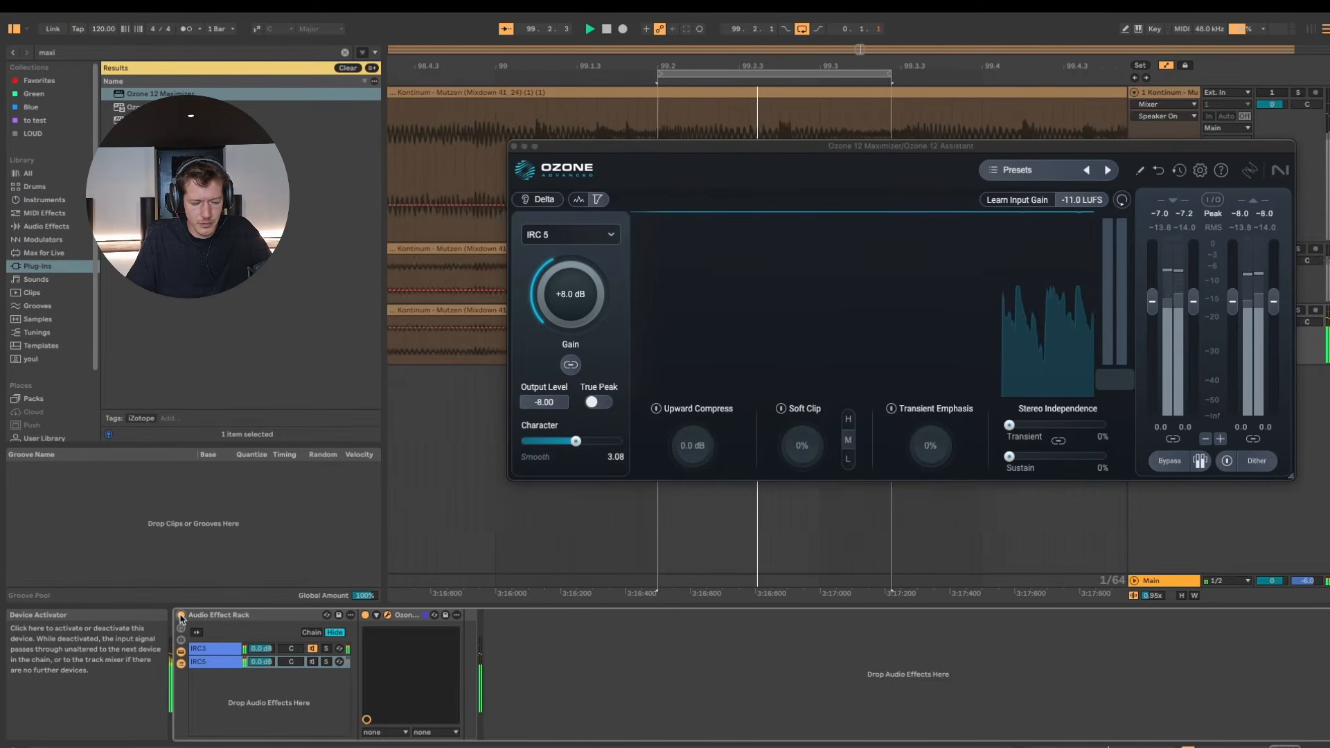
{"action": "left_click", "coordinate": [180, 616]}
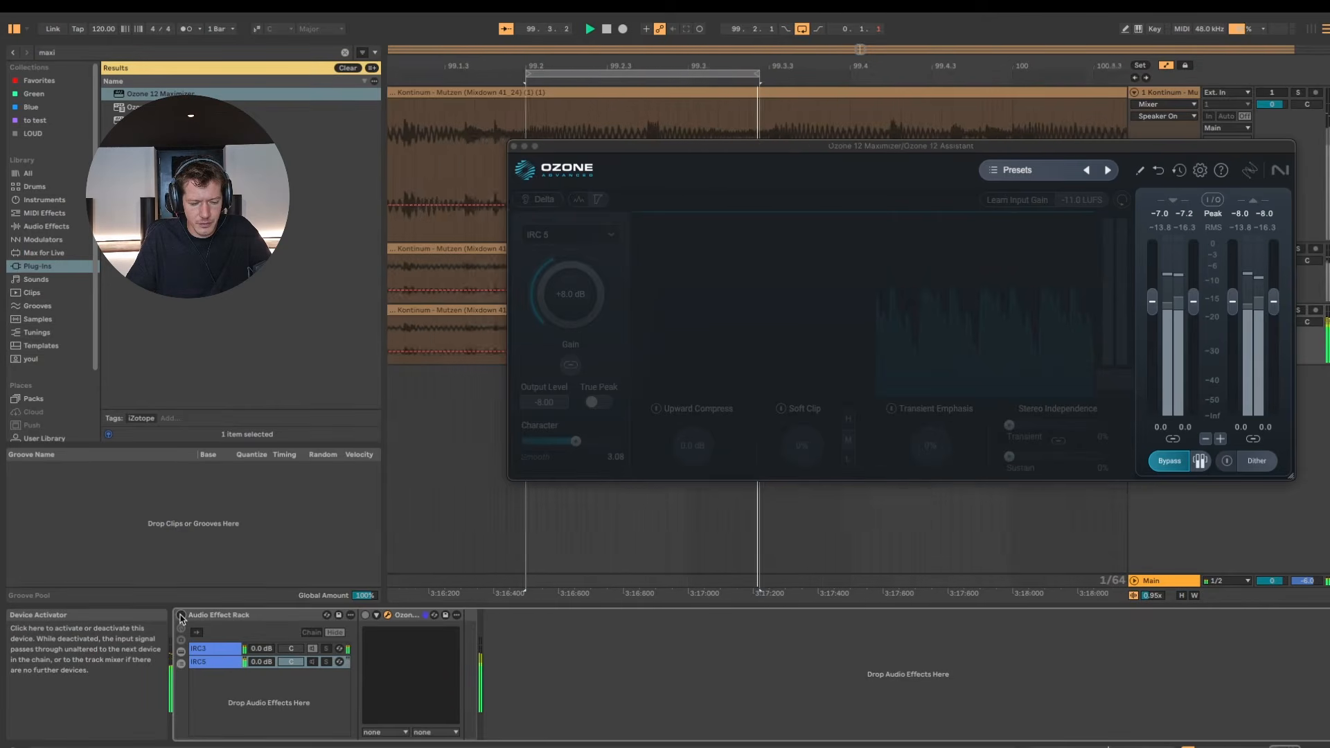
{"action": "left_click", "coordinate": [181, 616]}
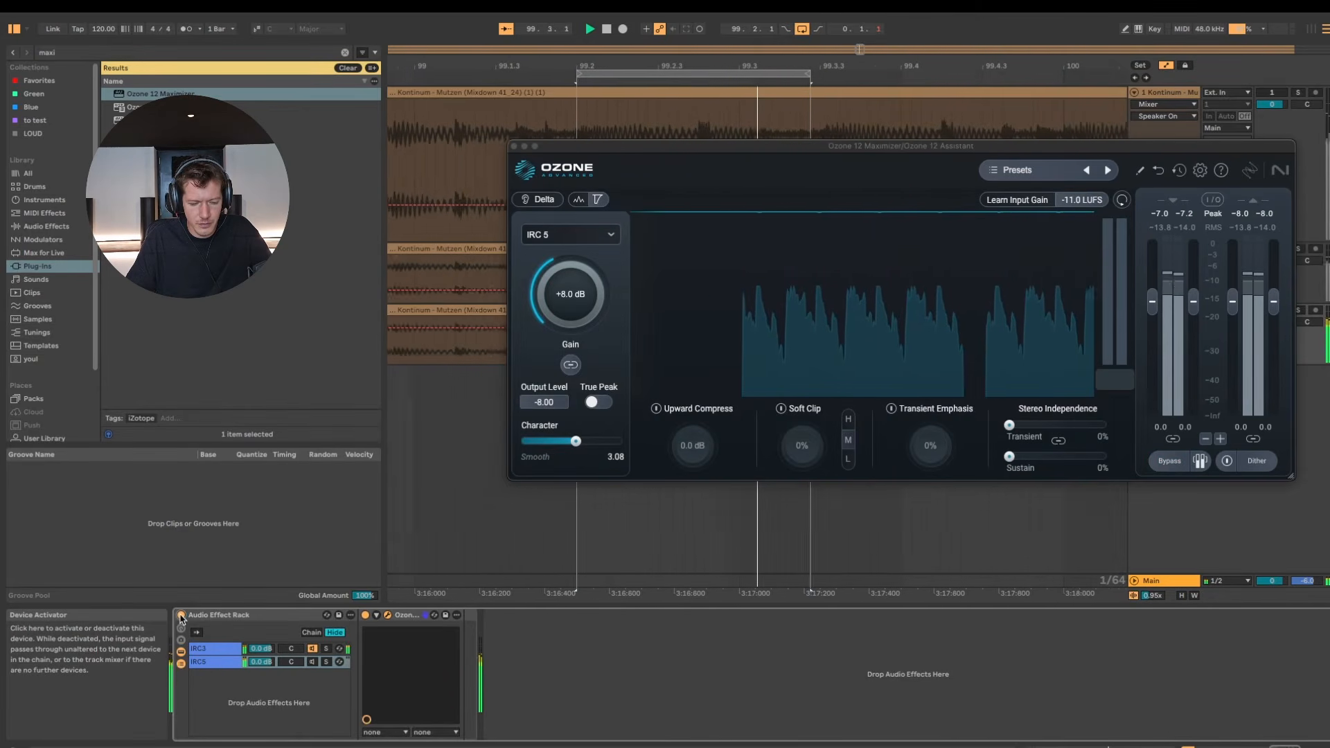
{"action": "left_click", "coordinate": [180, 616]}
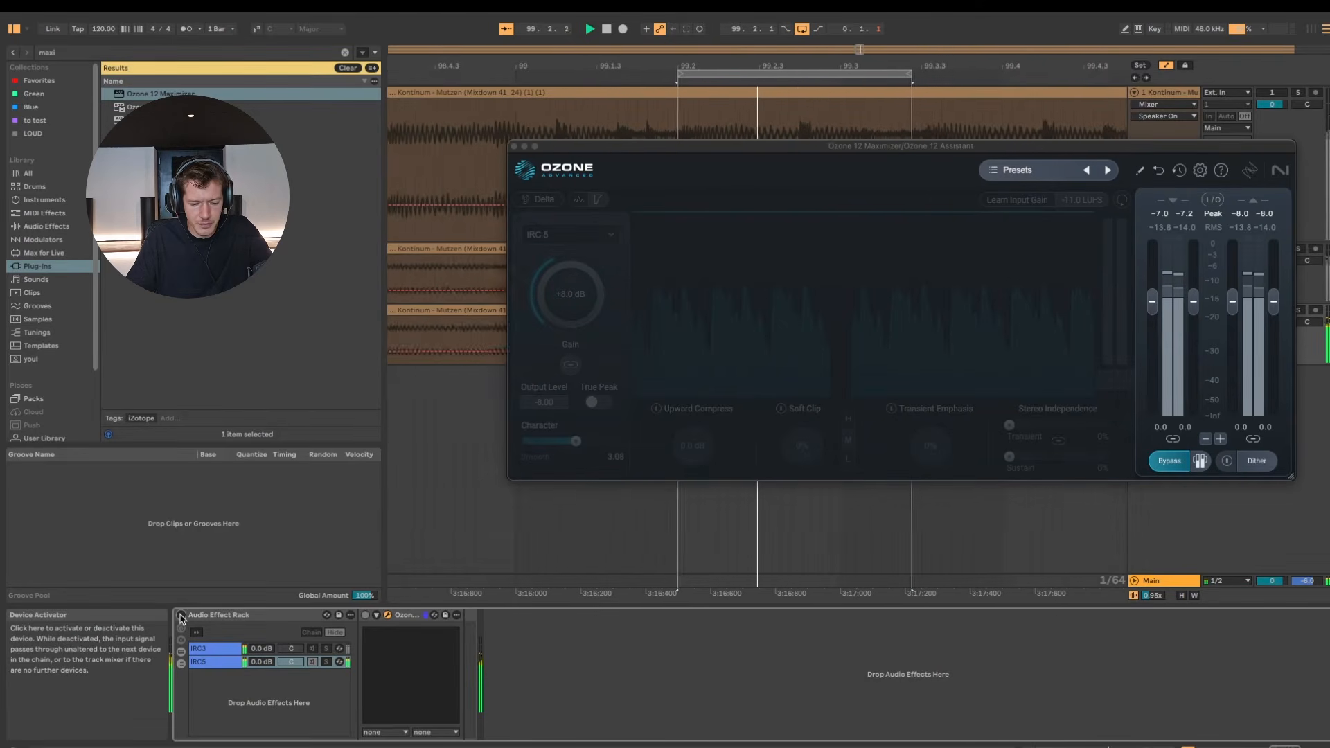
{"action": "left_click", "coordinate": [181, 616]}
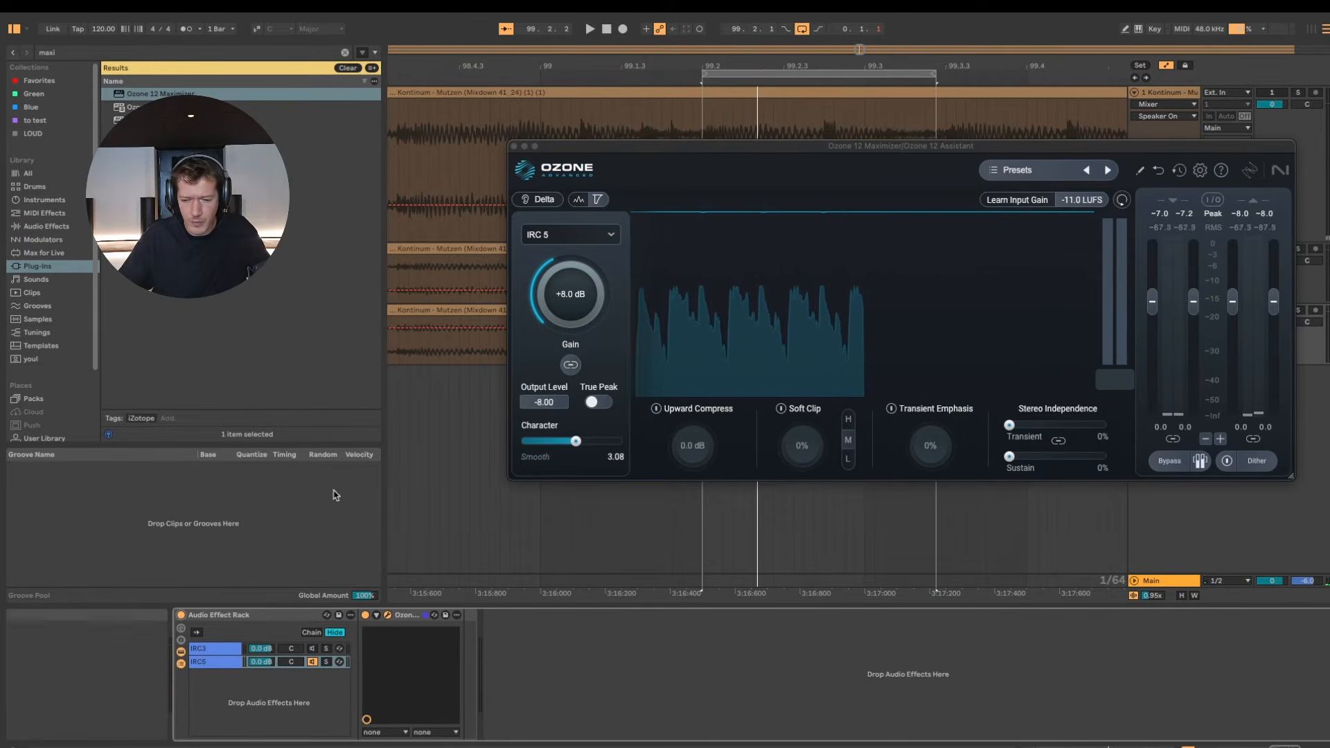
{"action": "key", "text": "space"}
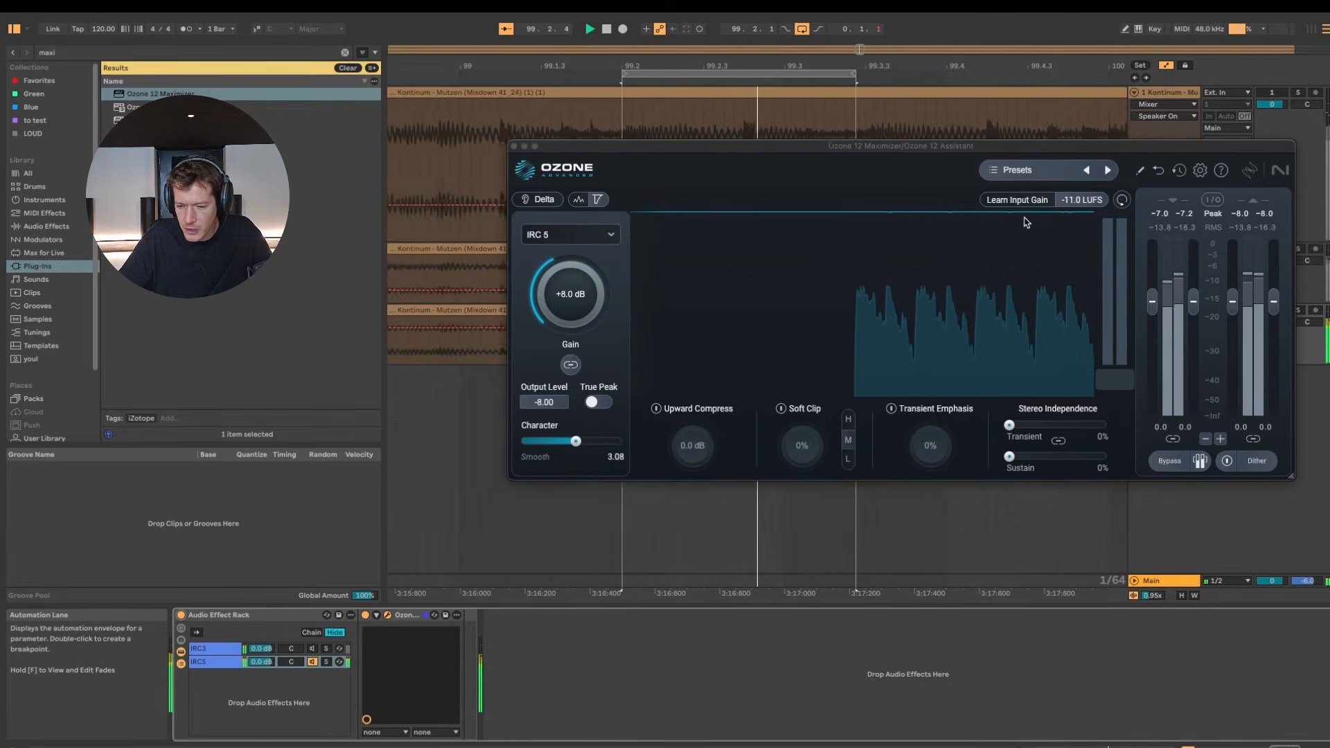
{"action": "key", "text": "space"}
Set the Maximizer gain to 10 dB in both the IRC5 chain and the IRC3 chain
{"action": "left_click", "coordinate": [567, 298]}
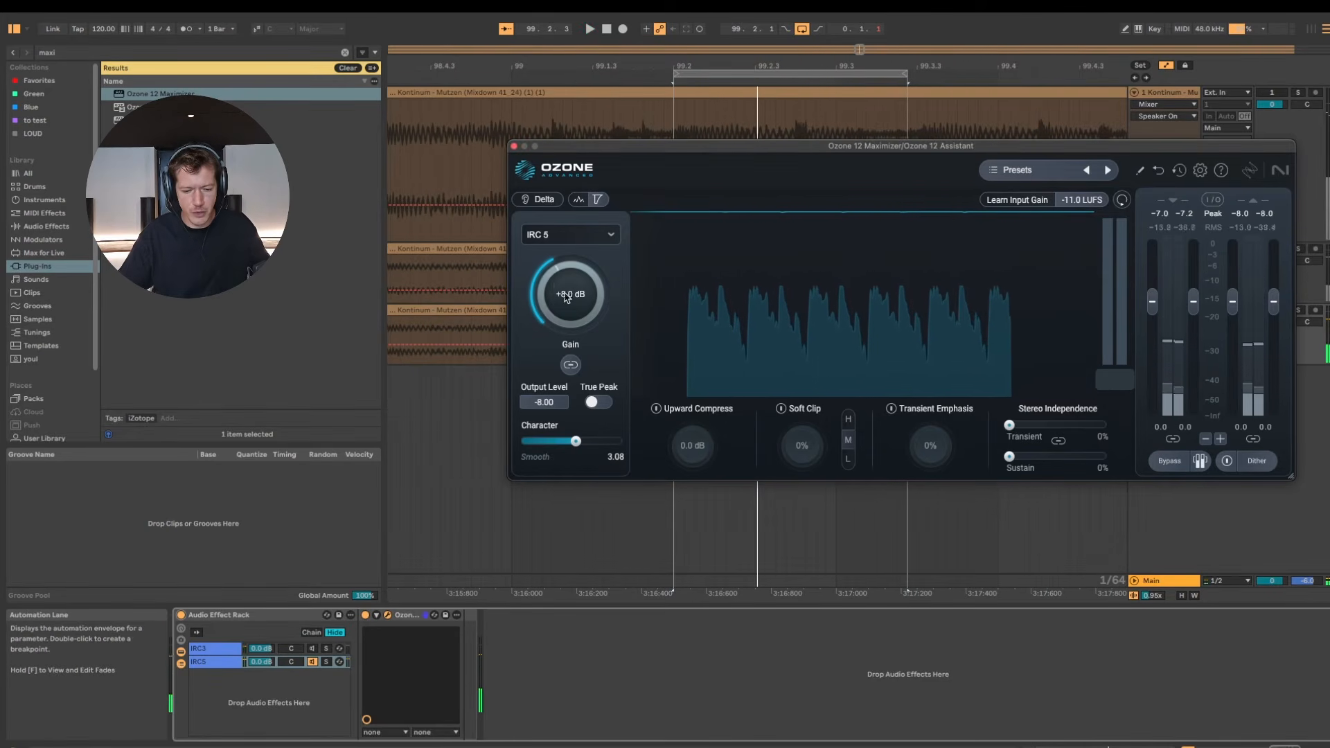
{"action": "double_click", "coordinate": [566, 298]}
{"action": "type", "text": "10"}
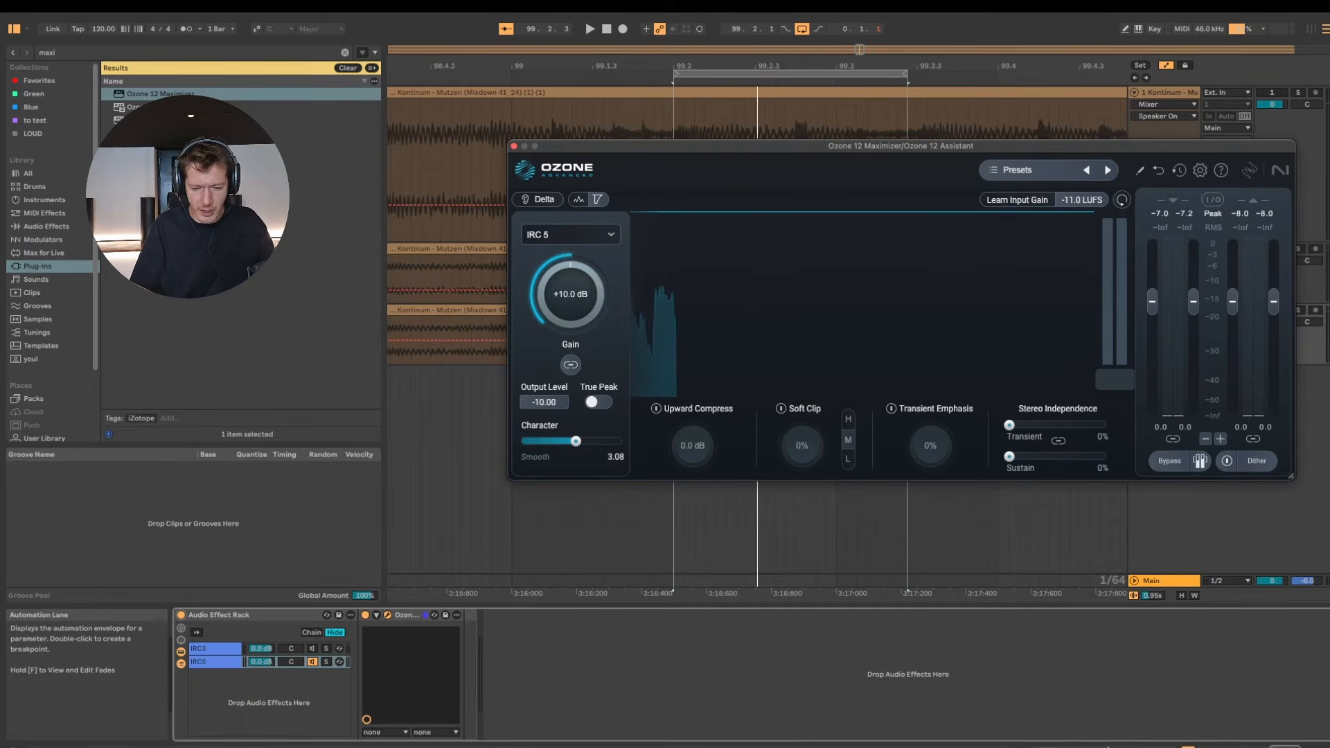
{"action": "left_click", "coordinate": [212, 649]}
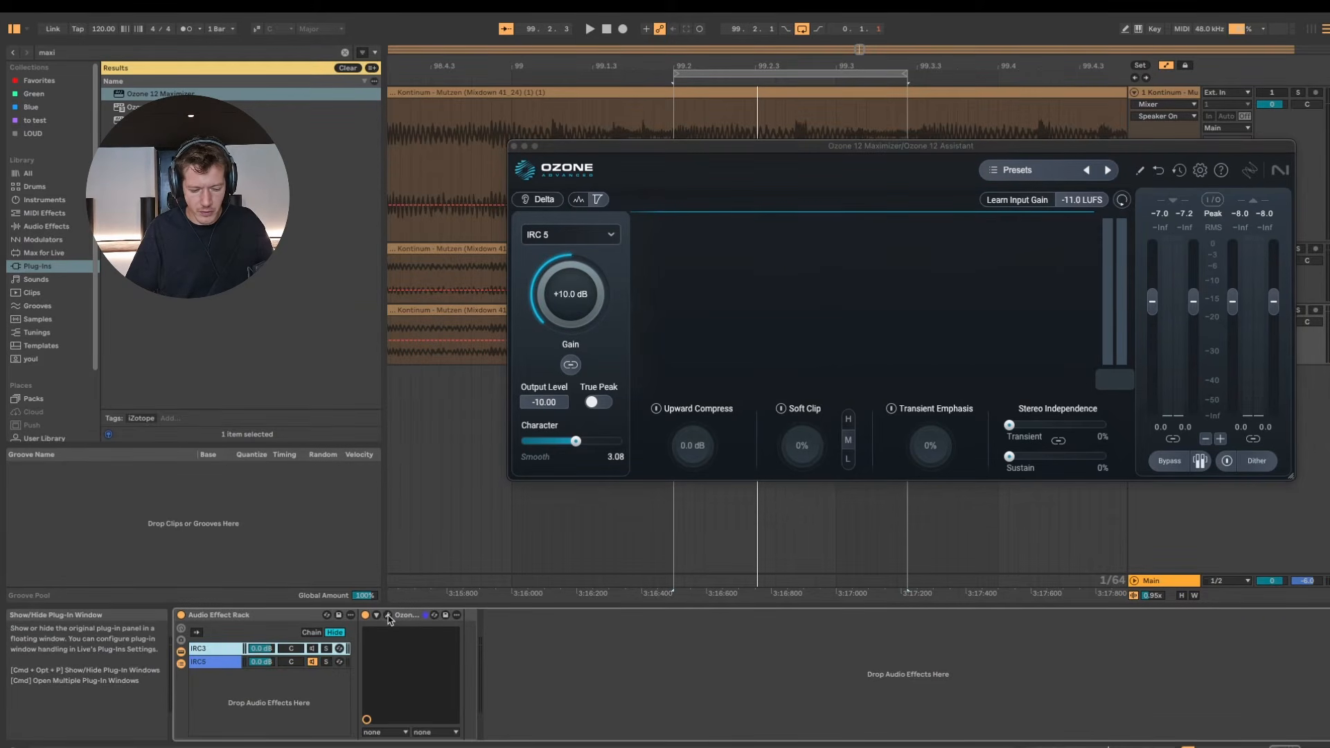
{"action": "double_click", "coordinate": [571, 302]}
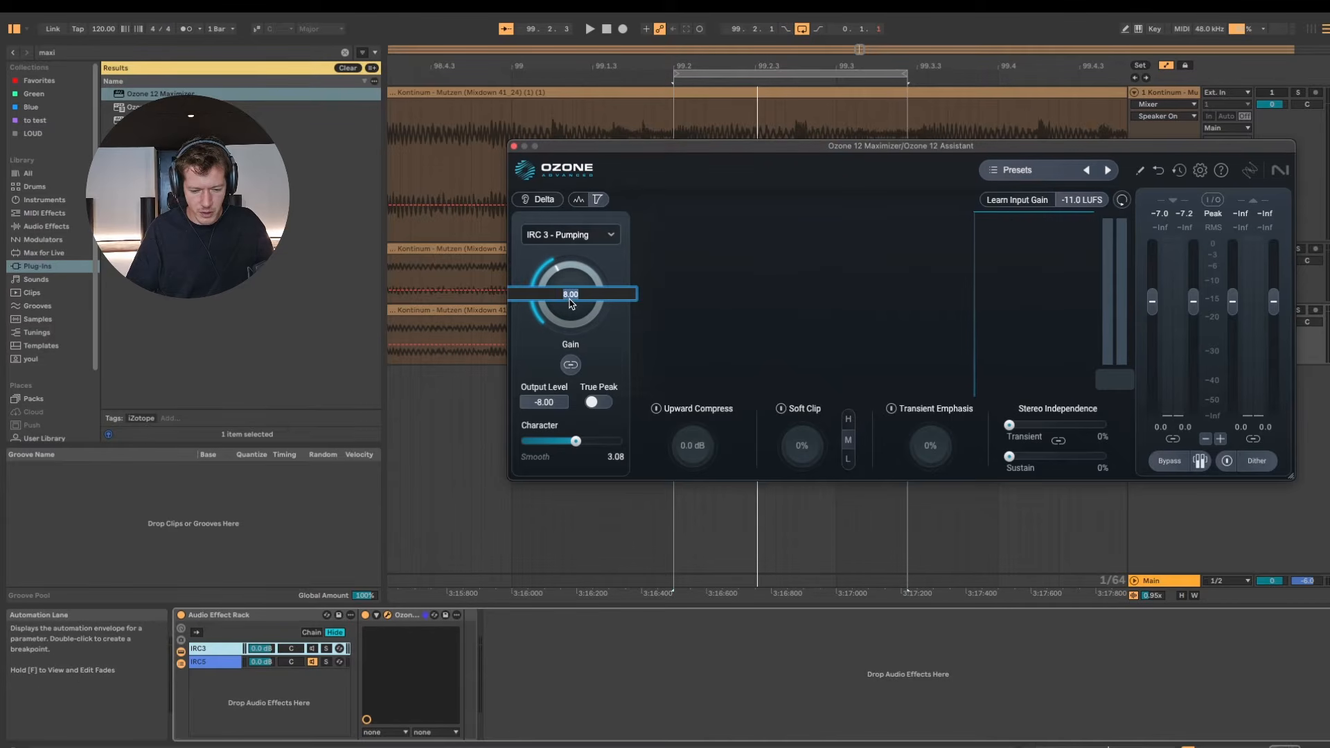
{"action": "type", "text": "10"}
{"action": "key", "text": "Return"}
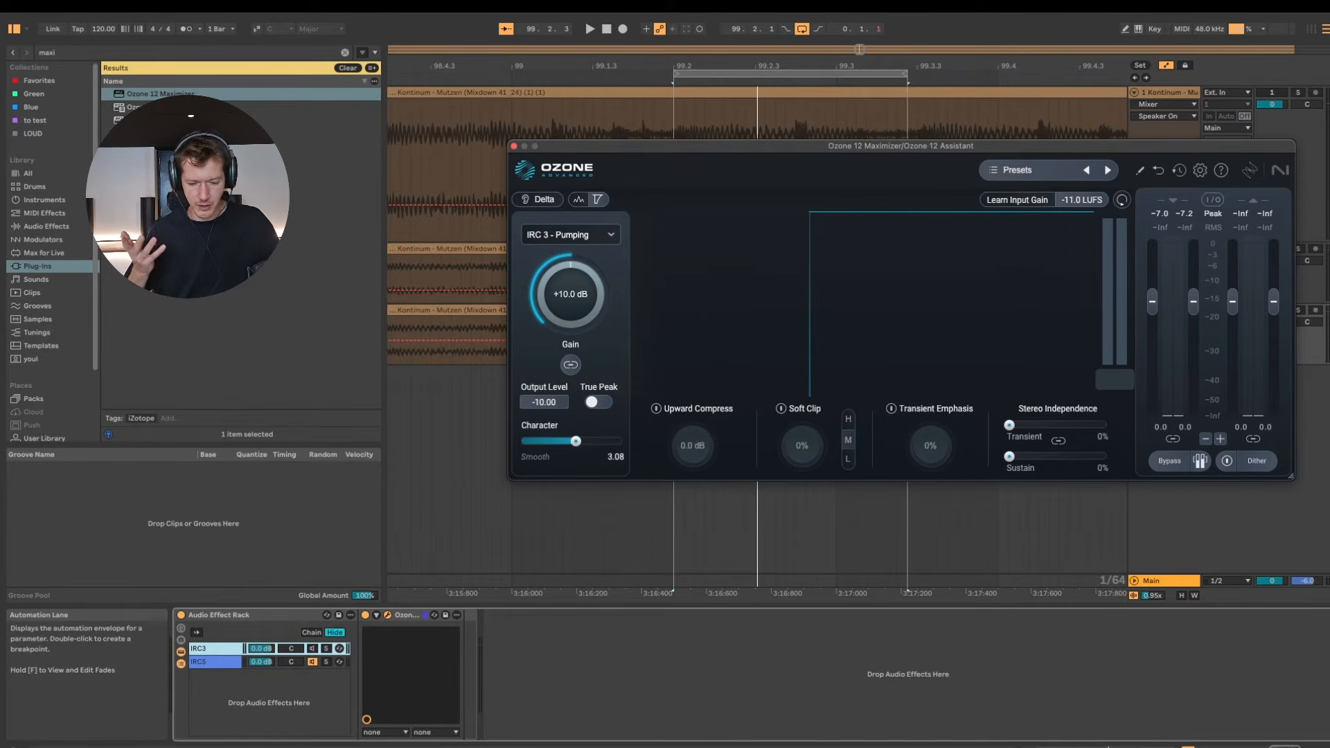
Play the loop to compare the Maximizers in both chains with the automation lanes hidden and the waveforms enlarged, and stop playback
{"action": "key", "text": "space"}
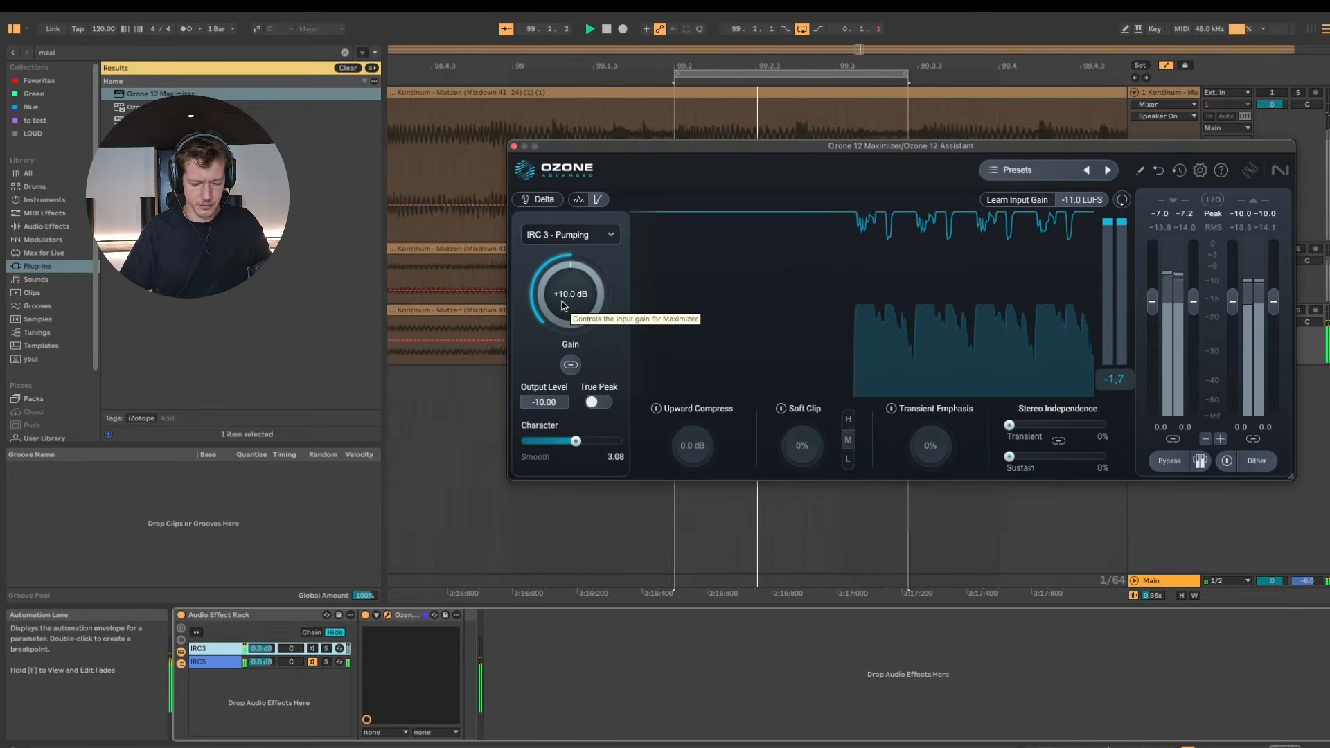
{"action": "key", "text": "a"}
{"action": "key", "text": "plus"}
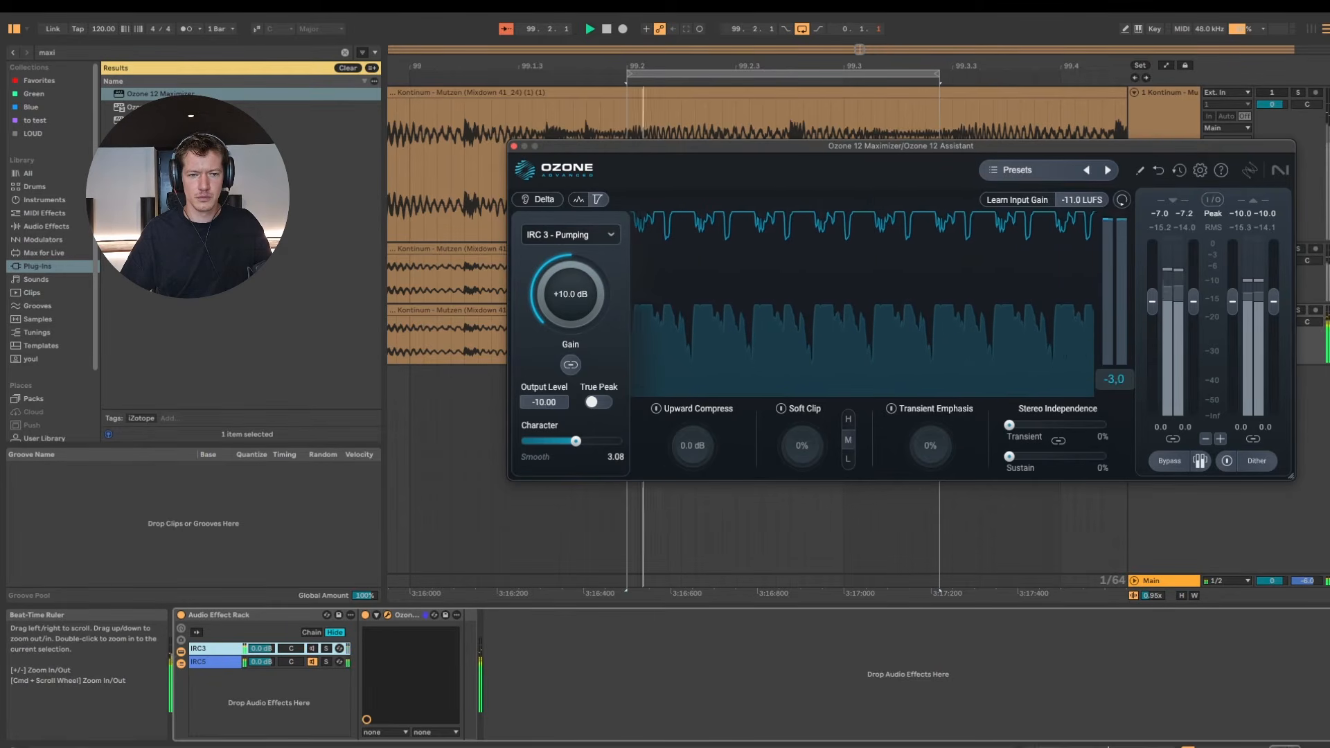
{"action": "key", "text": "alt+super+p"}
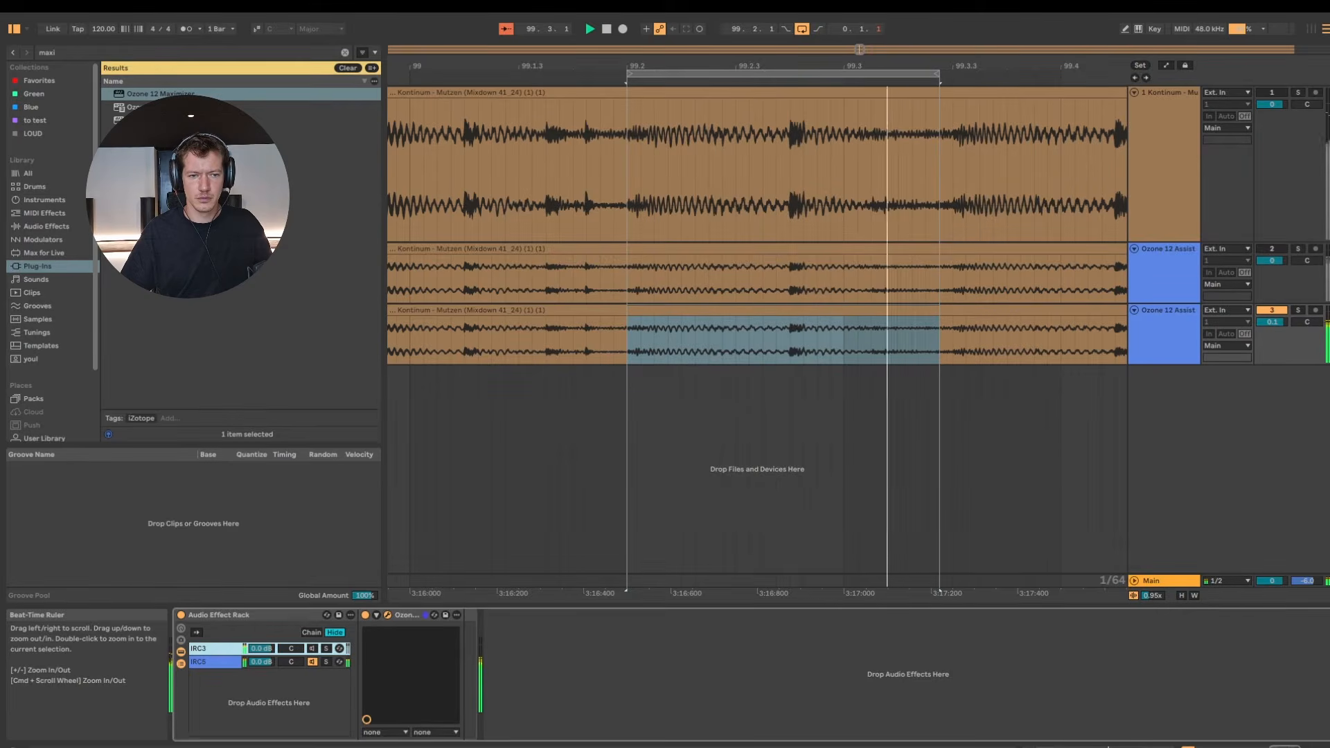
{"action": "key", "text": "alt+super+p"}
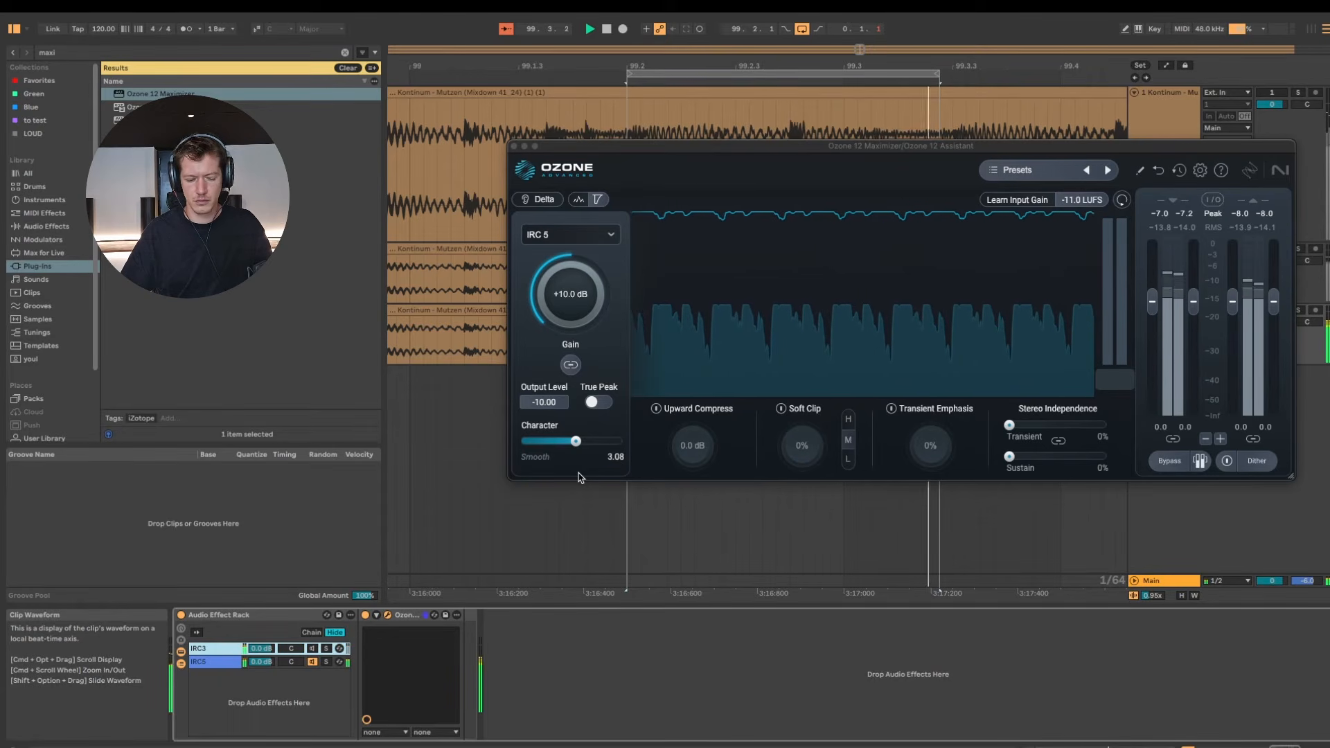
{"action": "key", "text": "space"}
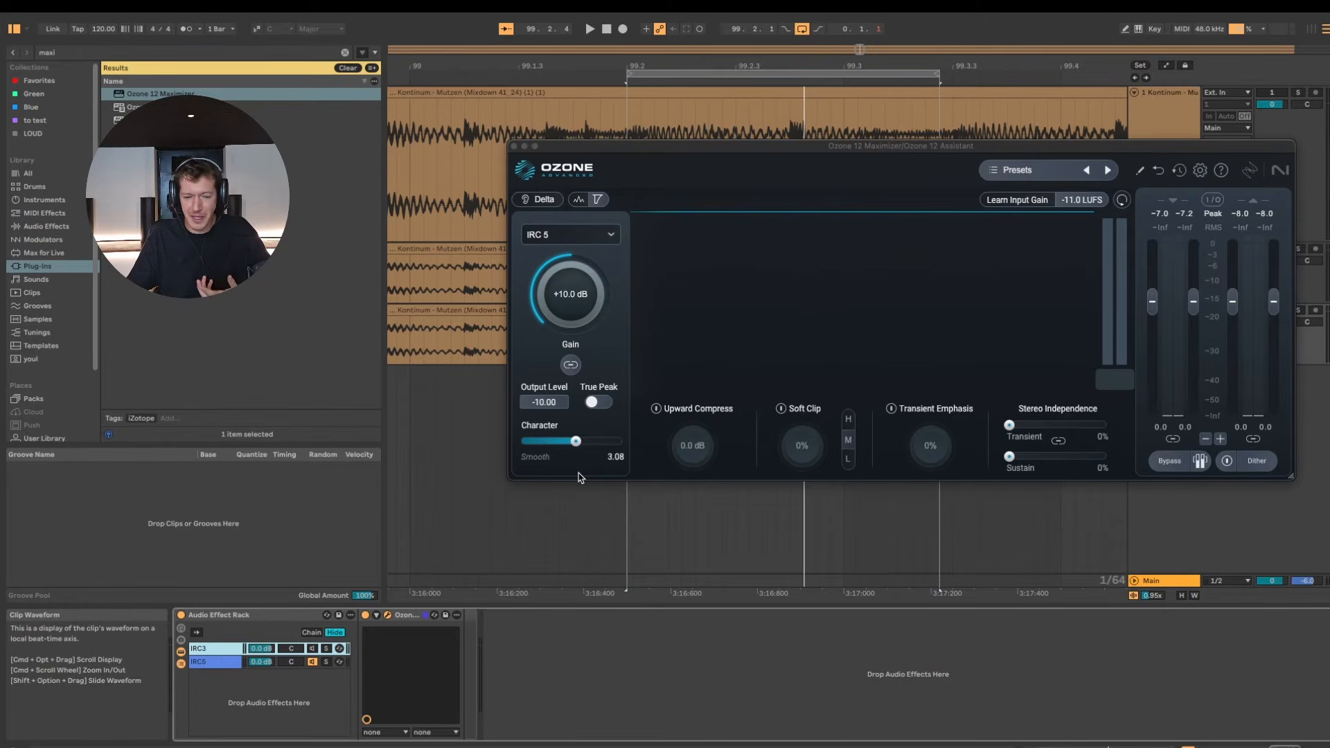
Replace the IRC3 and IRC5 chains in the Audio Effect Rack with Ozone 12, searching the plug-ins for "ozon"
{"action": "left_click", "coordinate": [514, 147]}
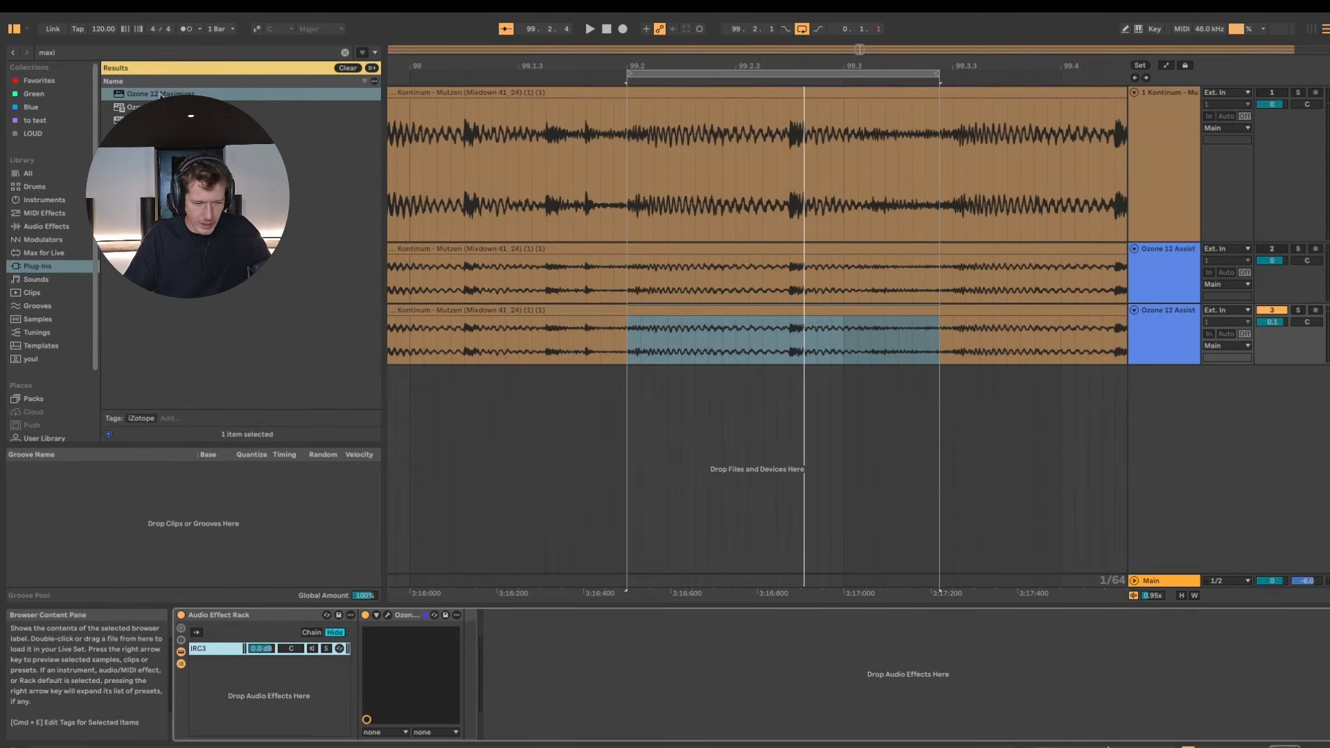
{"action": "left_click", "coordinate": [129, 56]}
{"action": "type", "text": "ozon"}
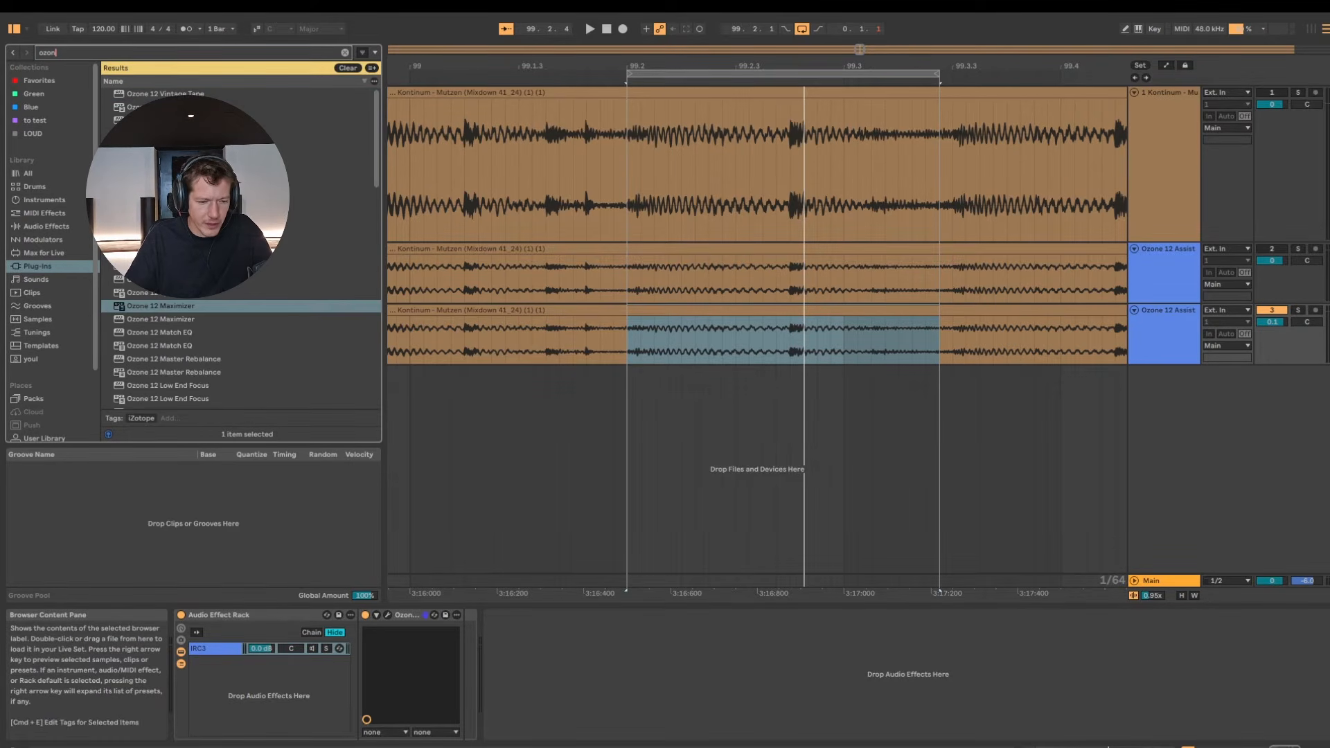
{"action": "scroll", "coordinate": [239, 311], "scroll_direction": "down", "scroll_amount": 5}
{"action": "left_click", "coordinate": [153, 386]}
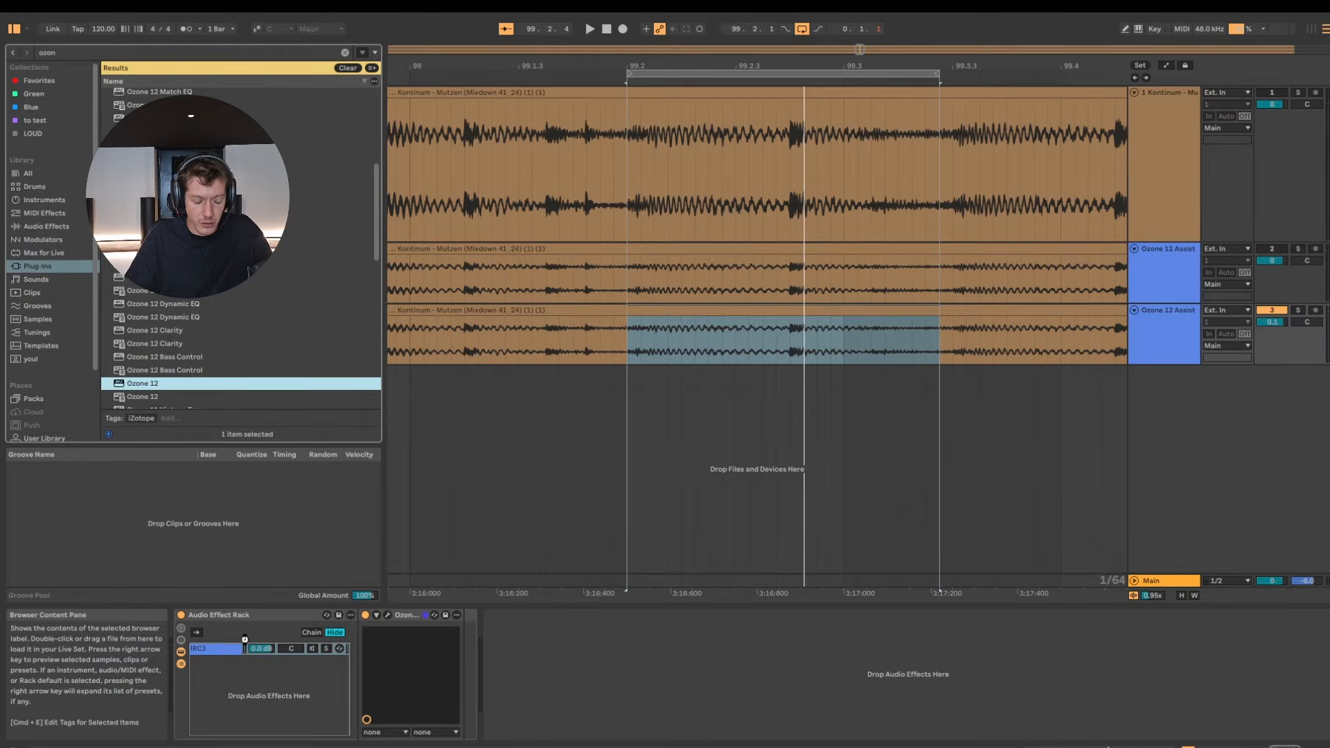
{"action": "left_click_drag", "start_coordinate": [244, 639], "coordinate": [247, 648]}
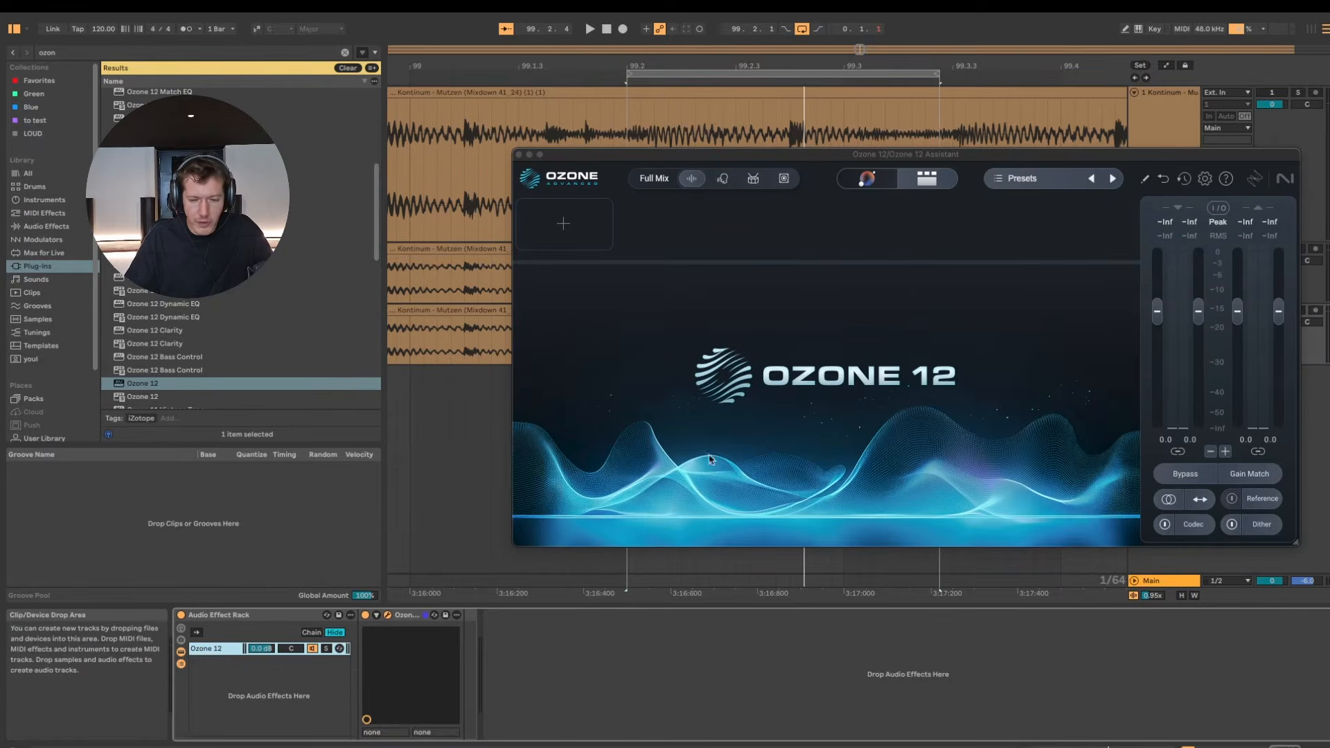
Add the Low End Focus module to the empty chain, play the loop and raise its Contrast to 82
{"action": "left_click", "coordinate": [567, 225]}
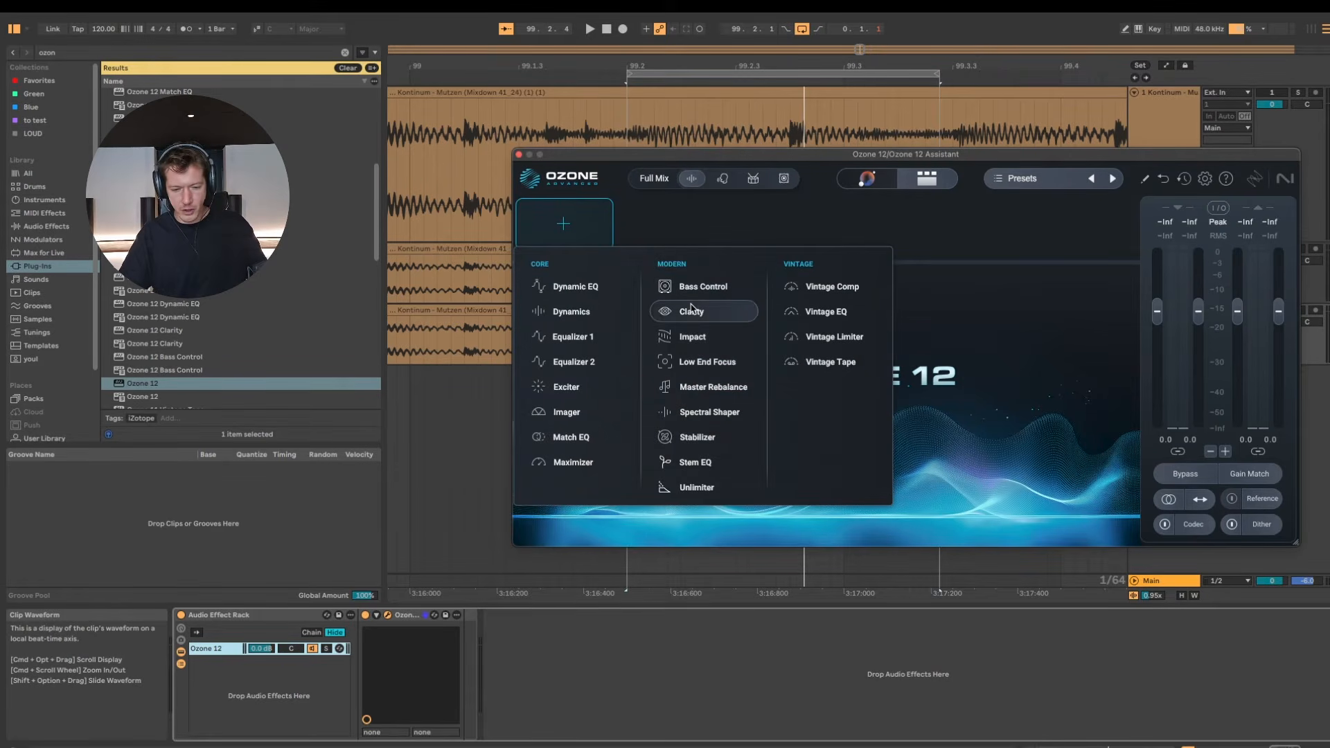
{"action": "left_click", "coordinate": [698, 363]}
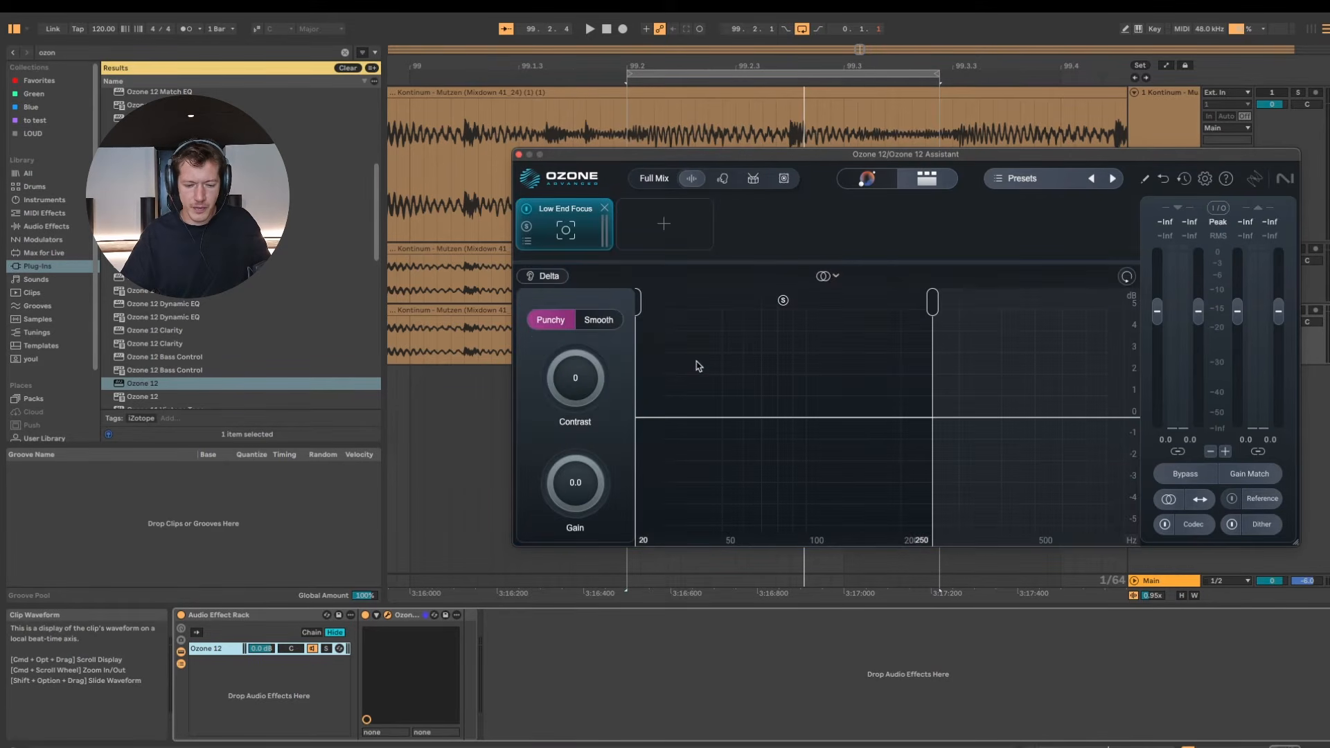
{"action": "key", "text": "space"}
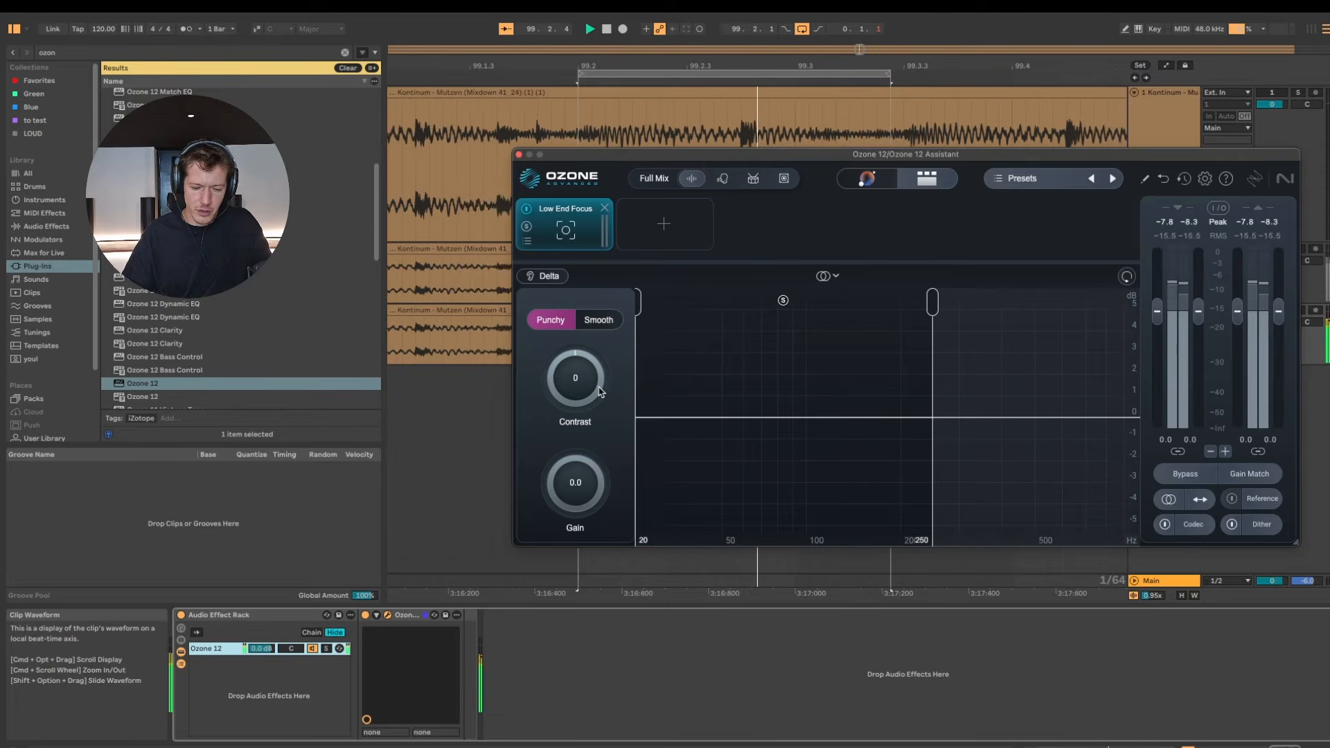
{"action": "left_click_drag", "start_coordinate": [580, 382], "coordinate": [584, 310]}
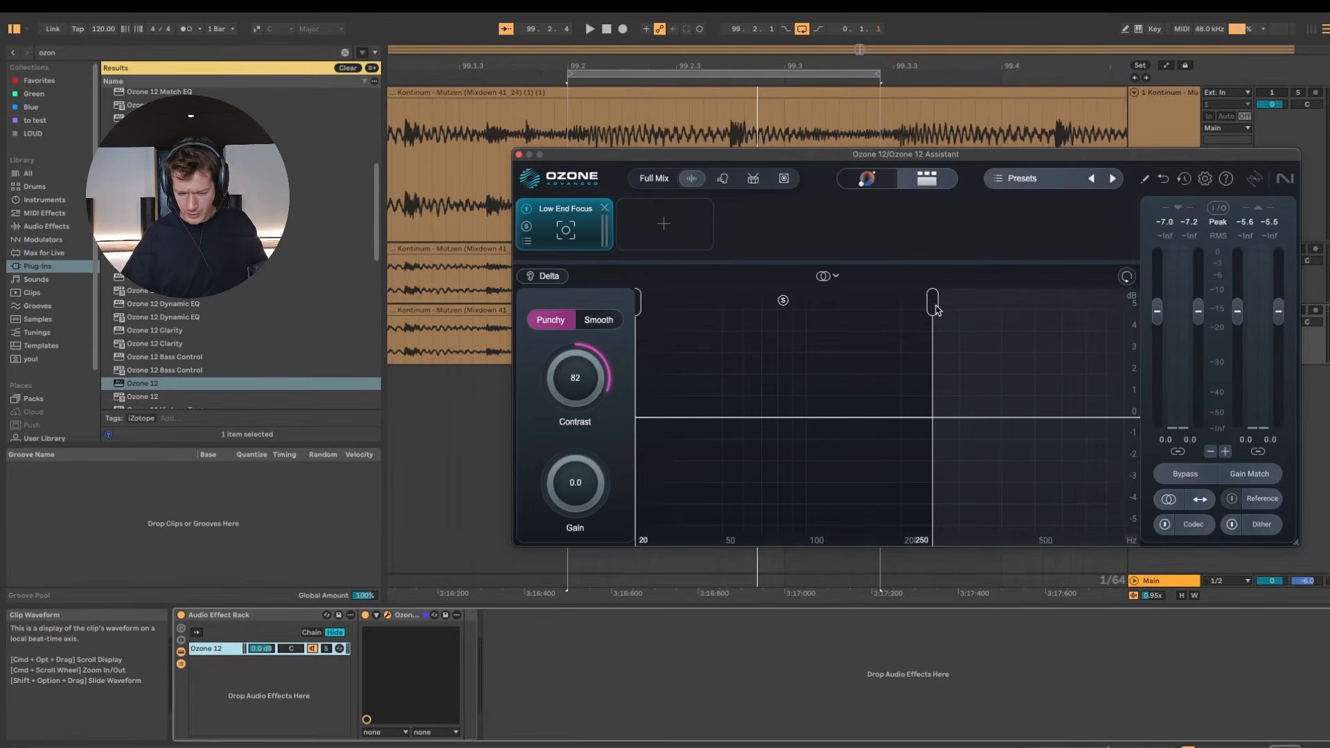
Lower the upper cutoff of the Low End Focus action region to 93 Hz while the loop plays
{"action": "mouse_move", "coordinate": [935, 307]}
{"action": "left_mouse_down"}
{"action": "mouse_move", "coordinate": [831, 302]}
{"action": "mouse_move", "coordinate": [849, 303]}
{"action": "left_mouse_up"}
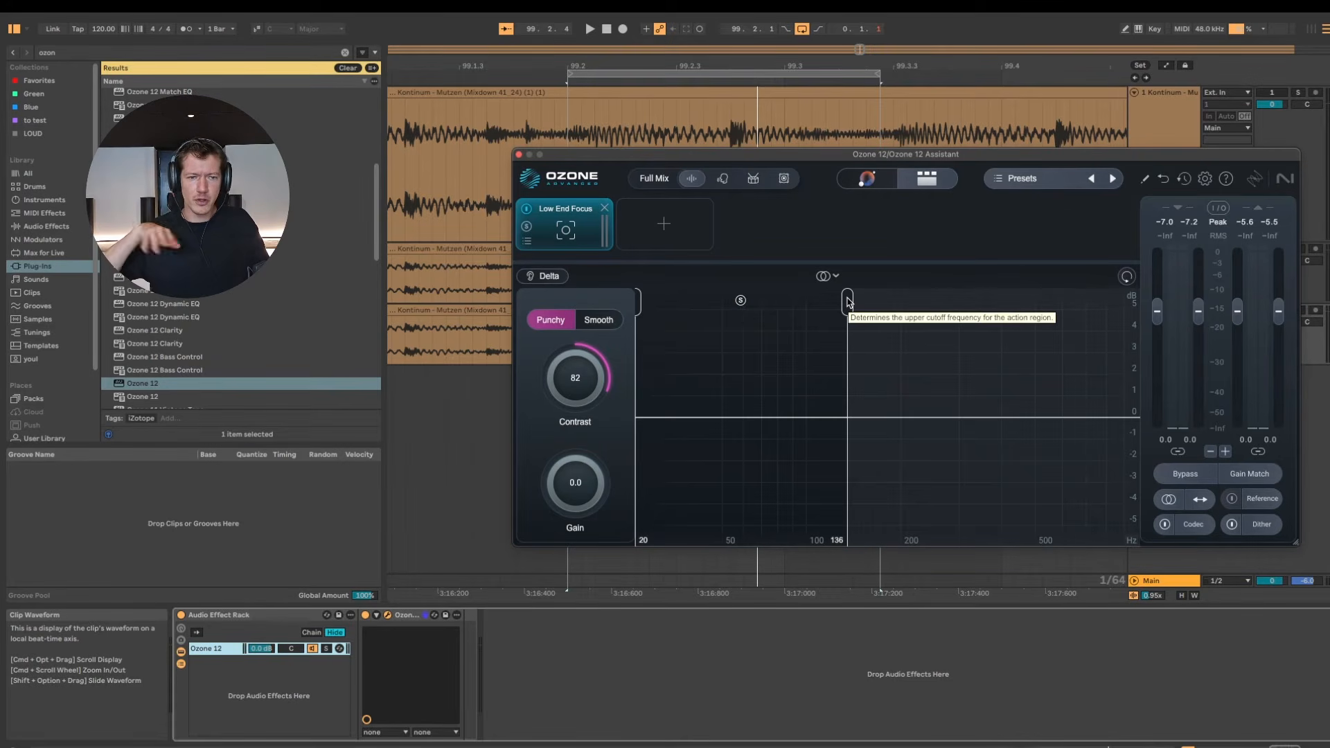
{"action": "key", "text": "space"}
{"action": "mouse_move", "coordinate": [848, 302]}
{"action": "left_mouse_down"}
{"action": "mouse_move", "coordinate": [917, 306]}
{"action": "mouse_move", "coordinate": [796, 324]}
{"action": "left_mouse_up"}
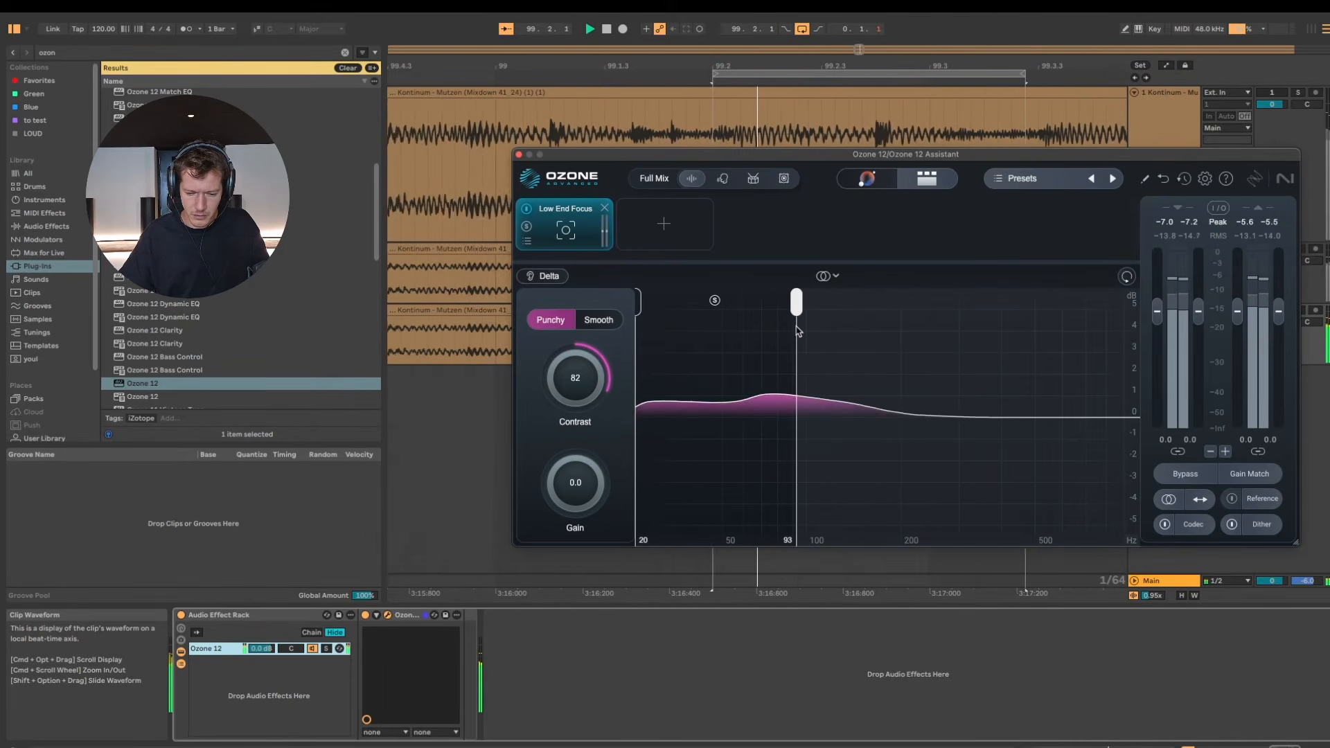
Bypass and re-enable the Low End Focus module repeatedly to compare the loop with and without it
{"action": "left_click", "coordinate": [527, 209]}
{"action": "left_click", "coordinate": [527, 210]}
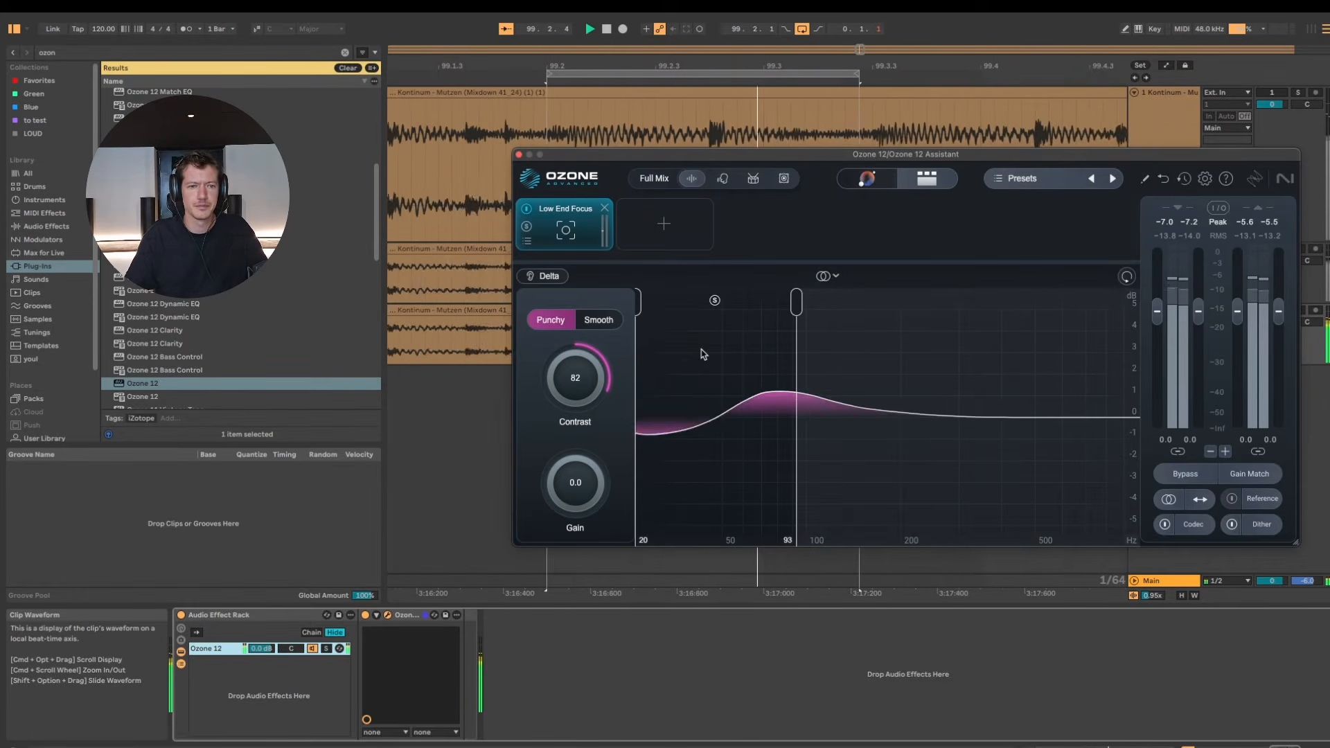
{"action": "left_click", "coordinate": [527, 210]}
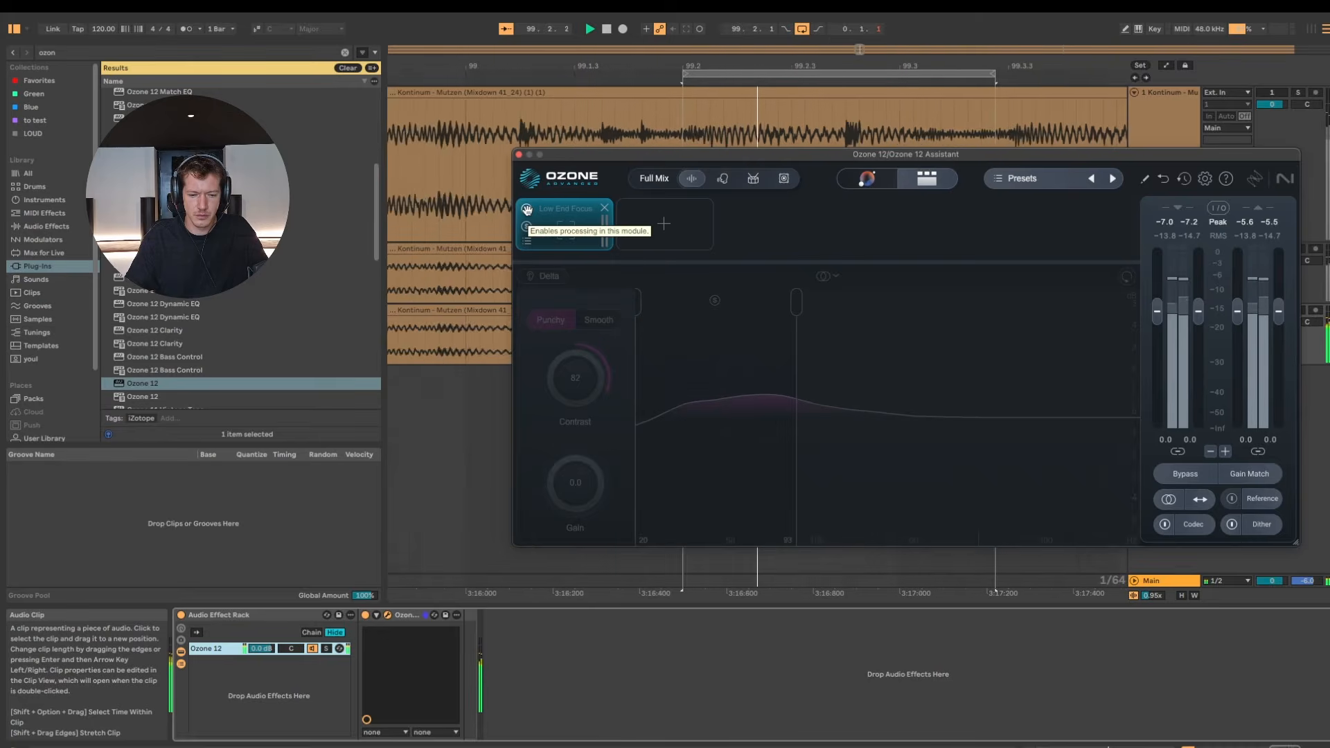
{"action": "left_click", "coordinate": [527, 209]}
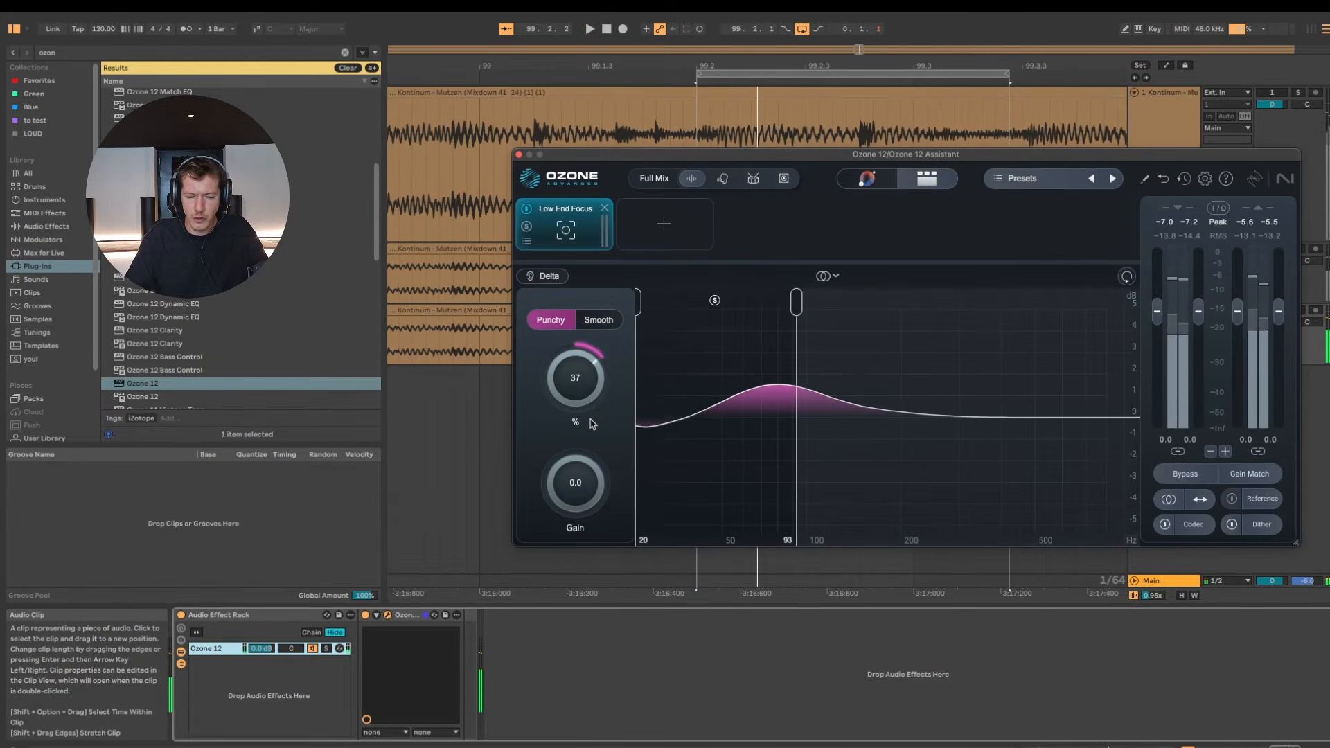
Set Low End Focus to Contrast 34 and Gain -1.0, with a lower cutoff of 26 Hz
{"action": "left_click_drag", "start_coordinate": [592, 424], "coordinate": [592, 427]}
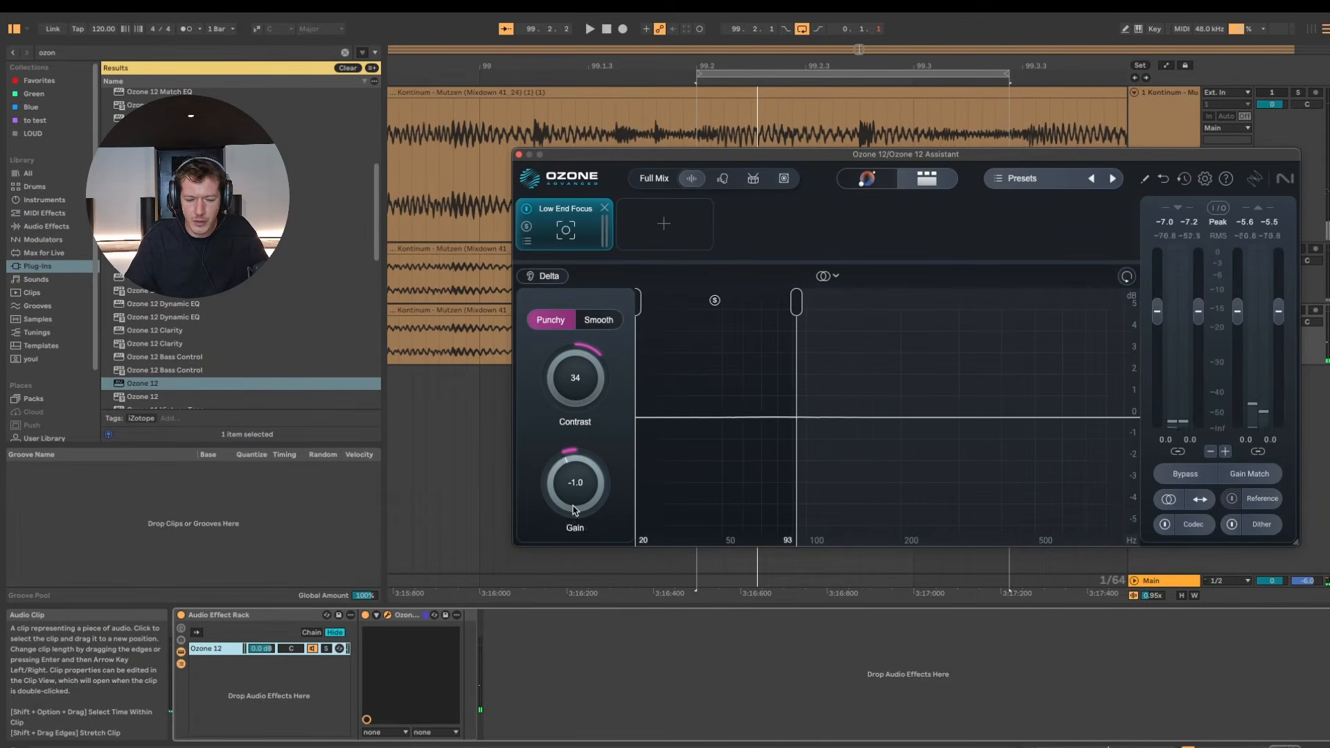
{"action": "key", "text": "space"}
{"action": "left_click_drag", "start_coordinate": [635, 302], "coordinate": [657, 299]}
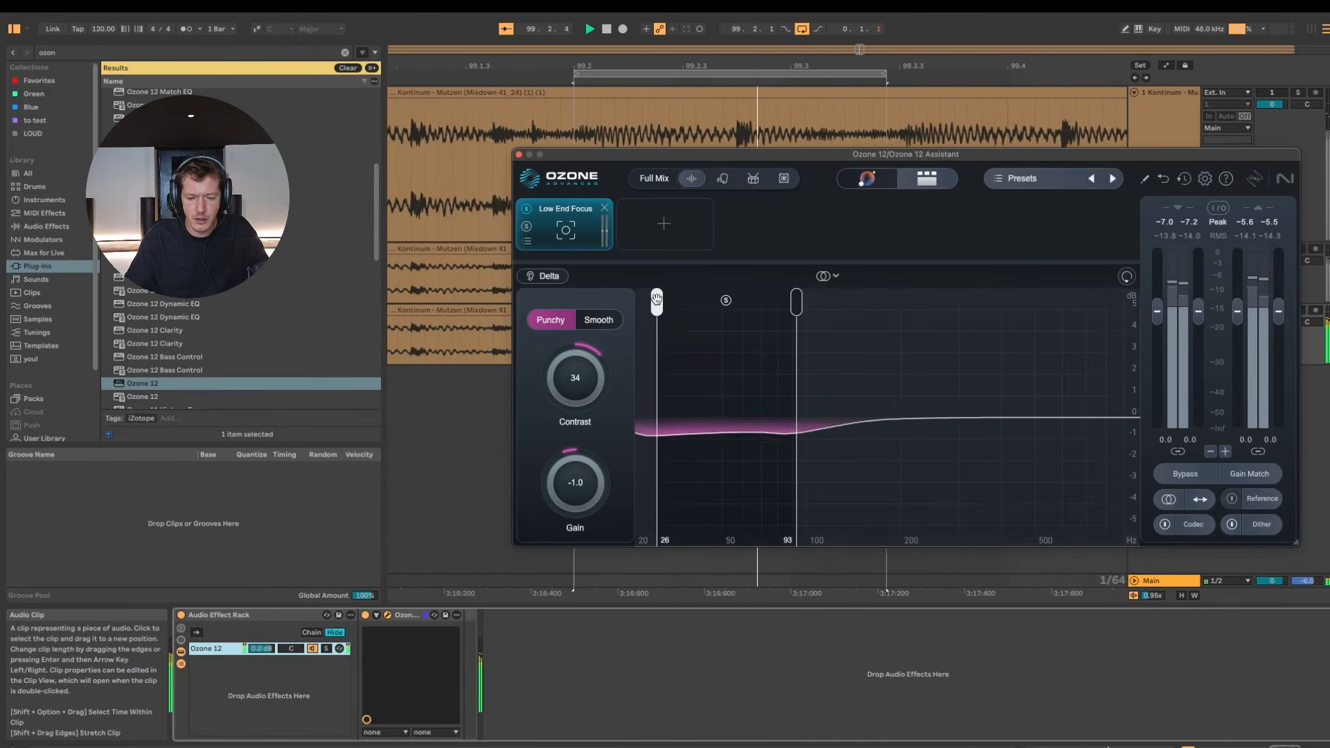
Compare the adjusted Low End Focus settings against the bypassed module, and stop playback
{"action": "left_click", "coordinate": [526, 209]}
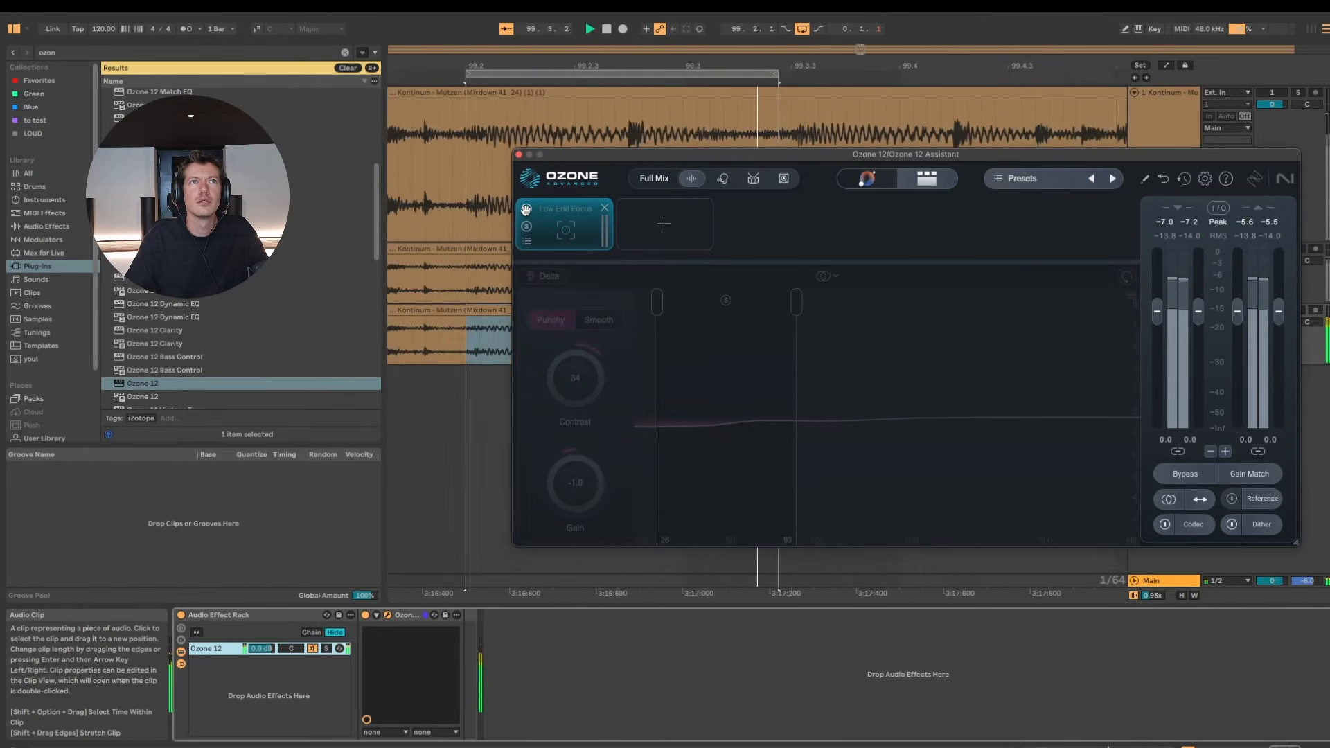
{"action": "left_click", "coordinate": [526, 210]}
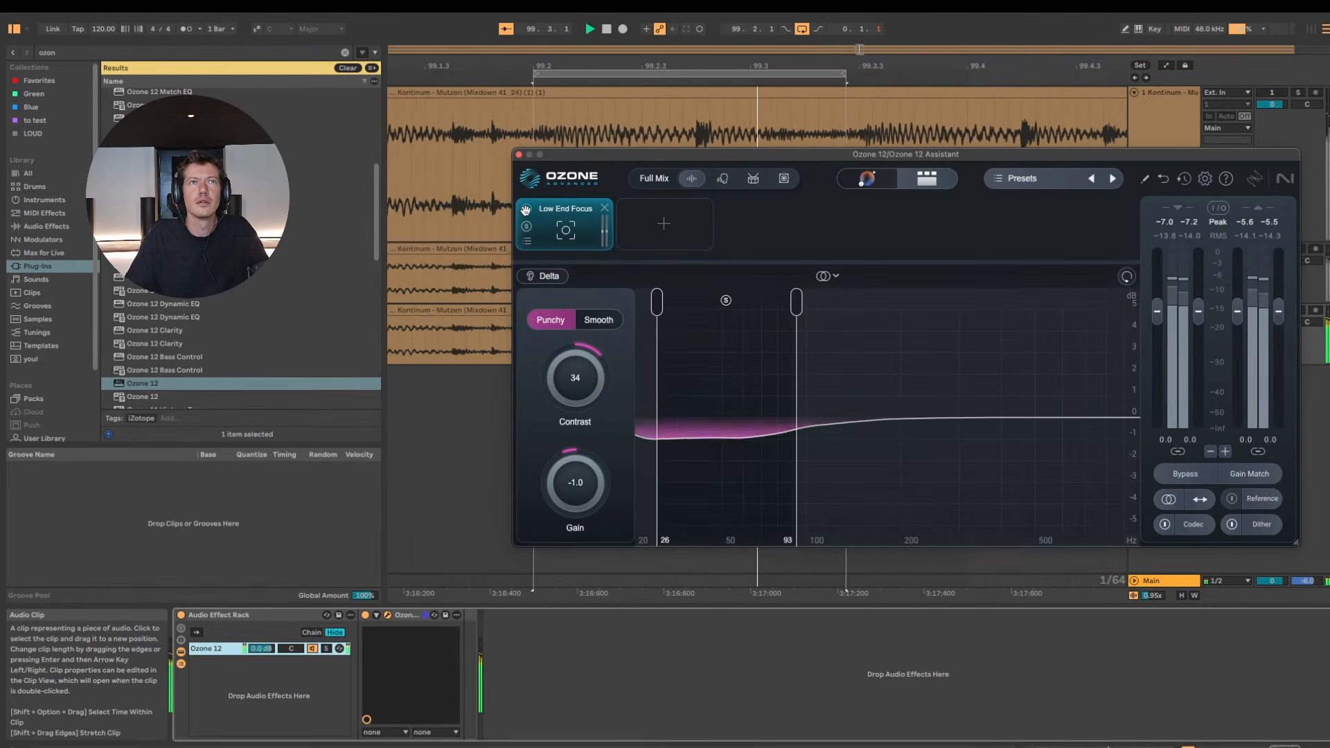
{"action": "key", "text": "space"}
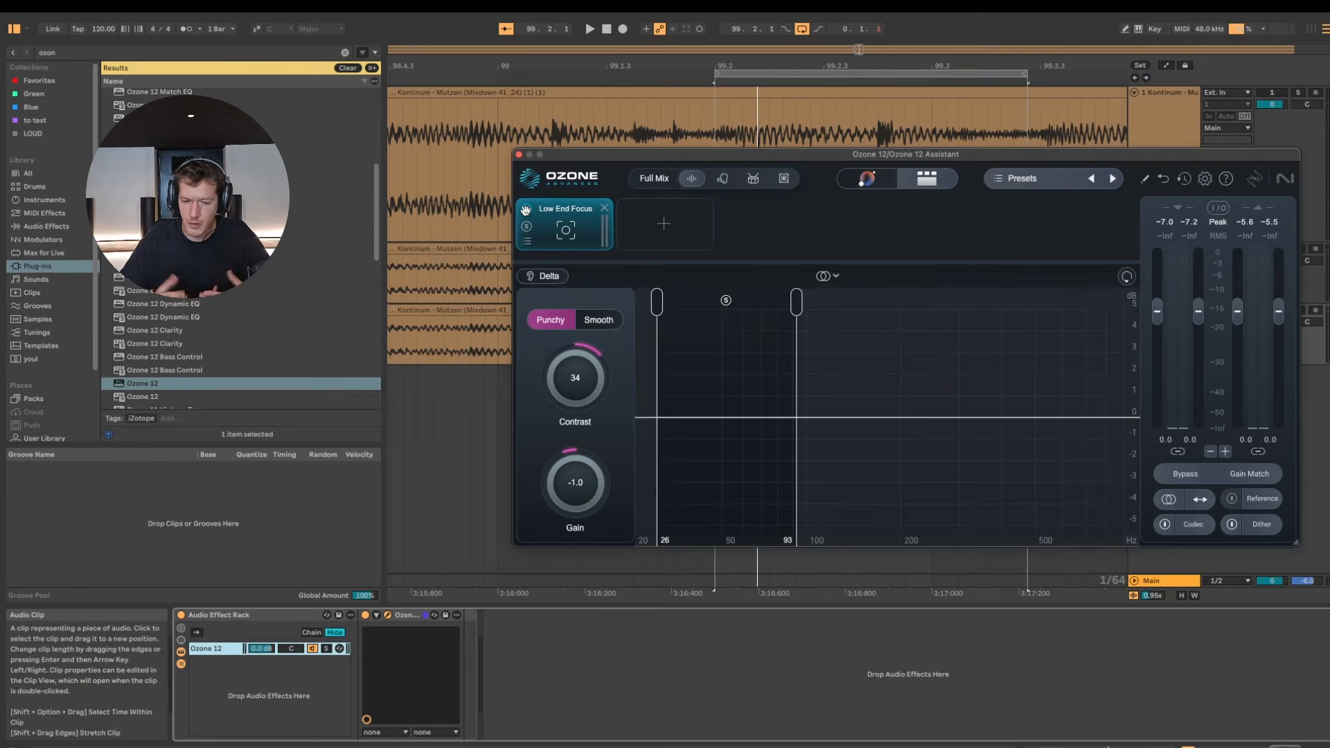
Add the Bass Control module after Low End Focus and audition its Punch at +9.0 dB and -9.0 dB over the loop
{"action": "left_click", "coordinate": [686, 225]}
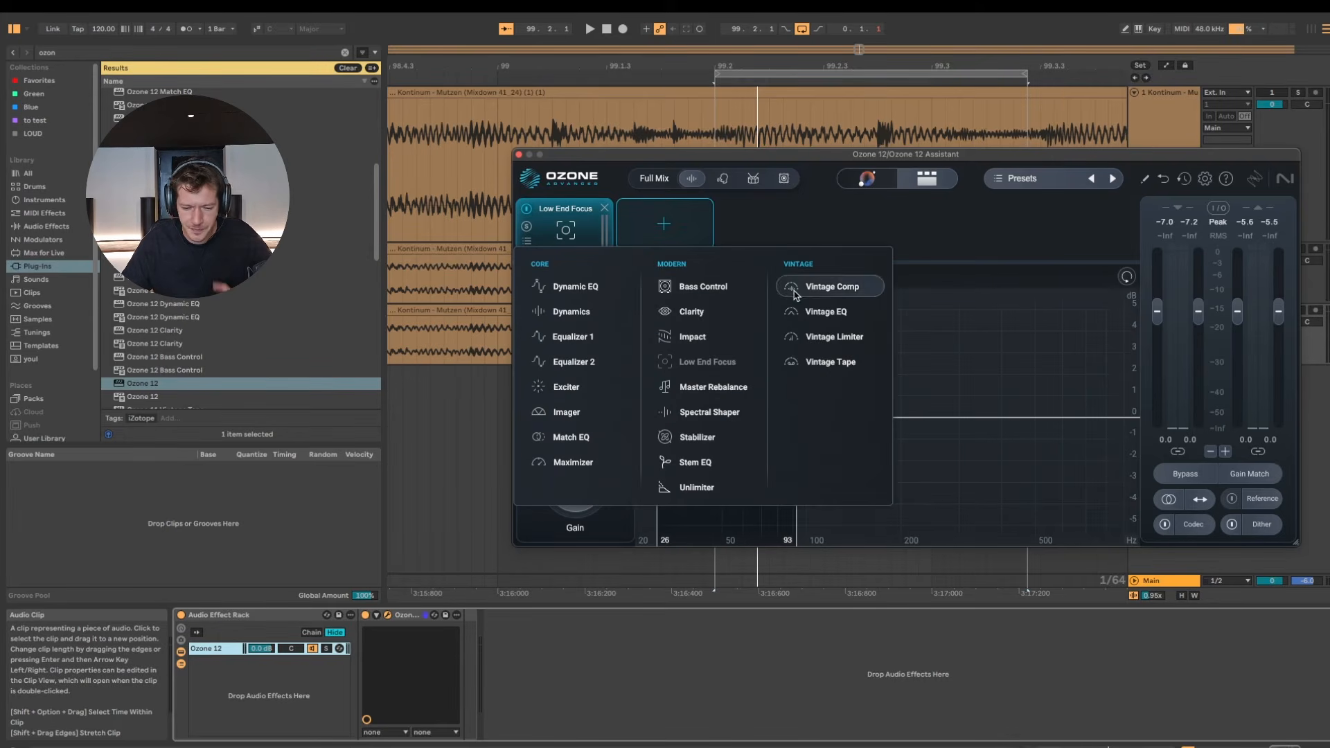
{"action": "left_click", "coordinate": [742, 291]}
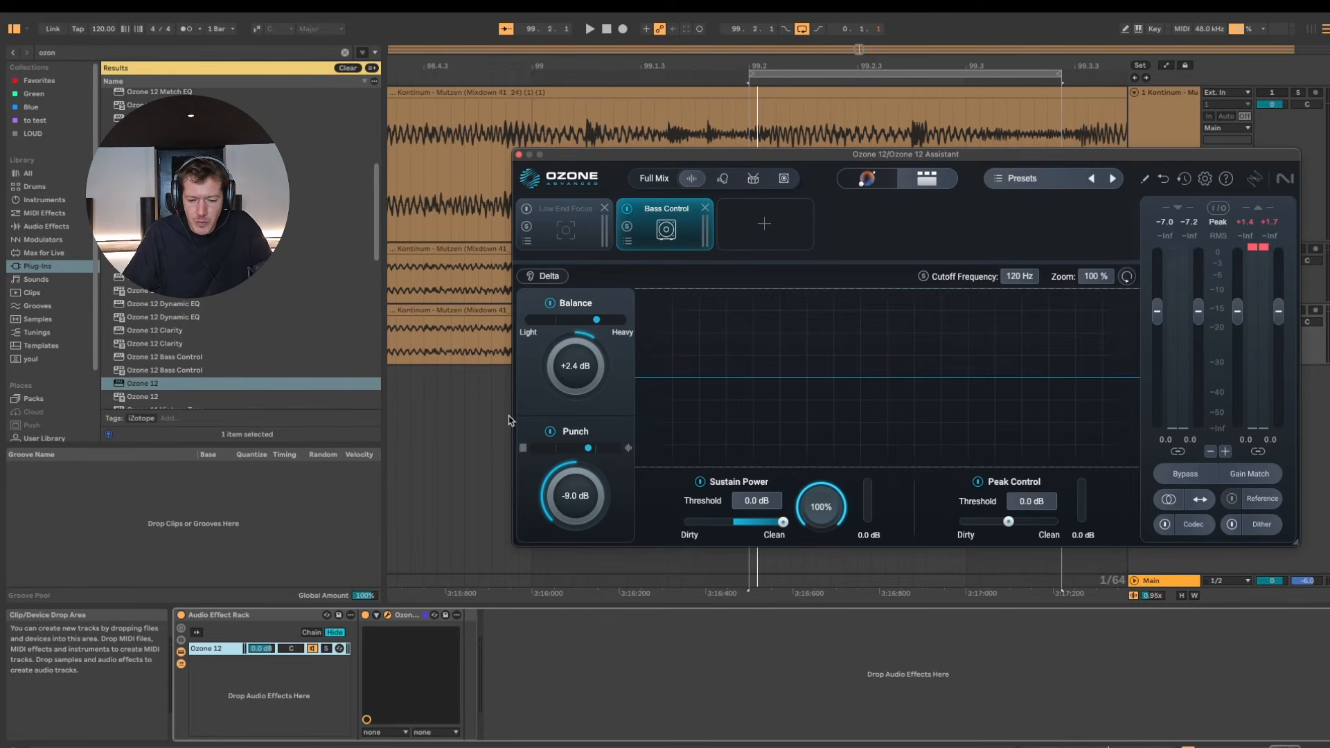
{"action": "key", "text": "space"}
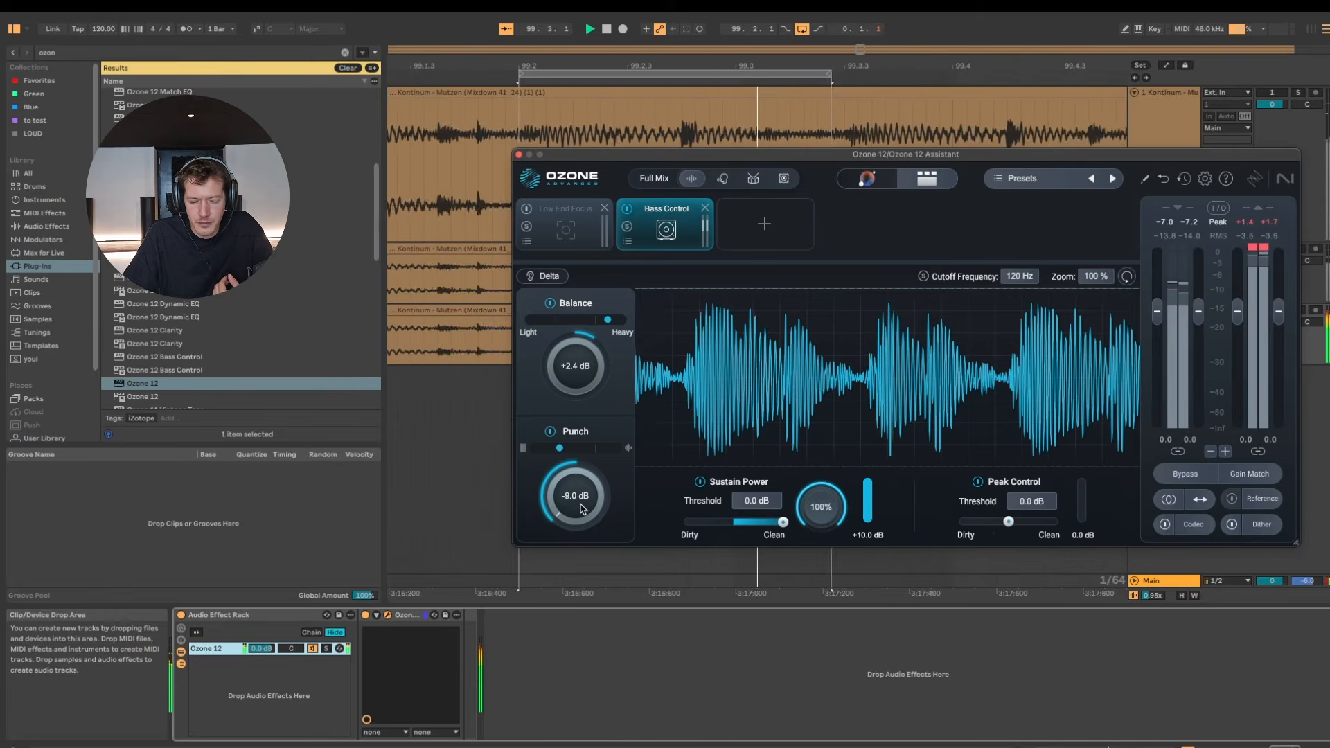
{"action": "left_click_drag", "start_coordinate": [582, 506], "coordinate": [584, 450]}
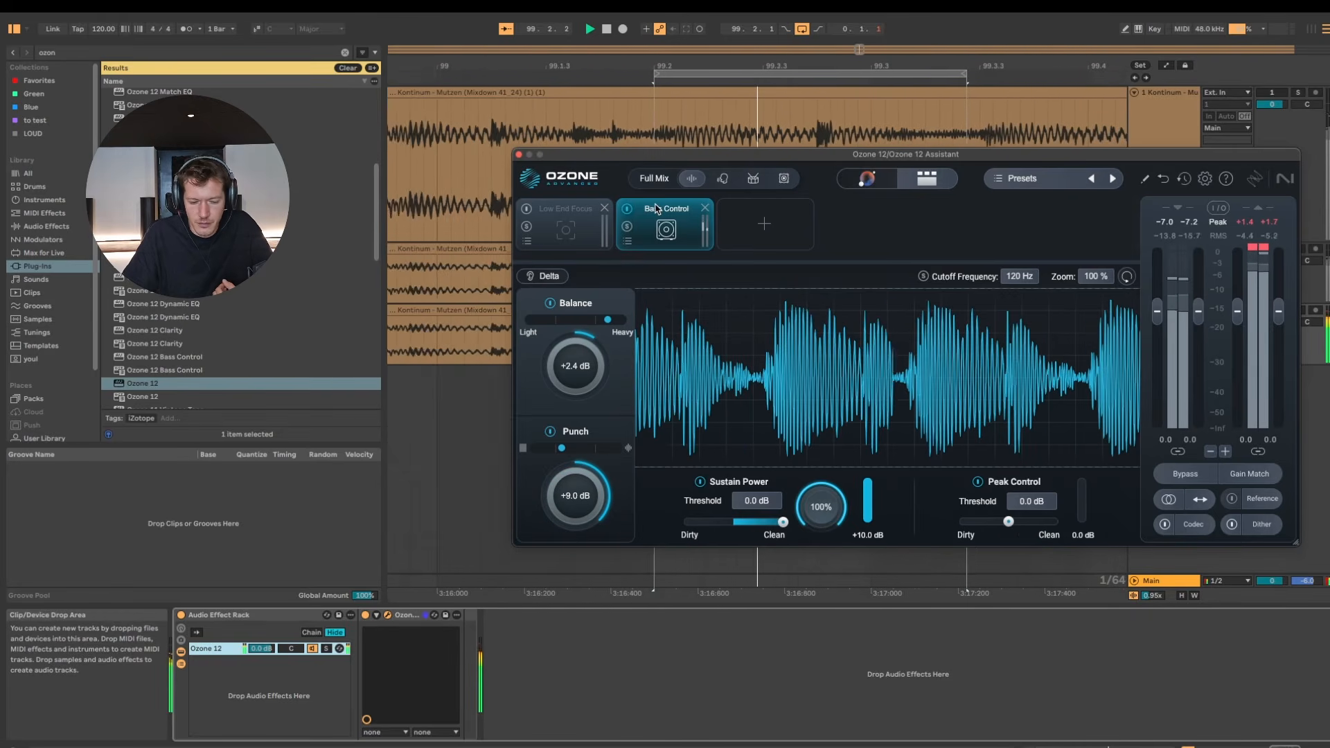
{"action": "left_click_drag", "start_coordinate": [577, 488], "coordinate": [577, 544]}
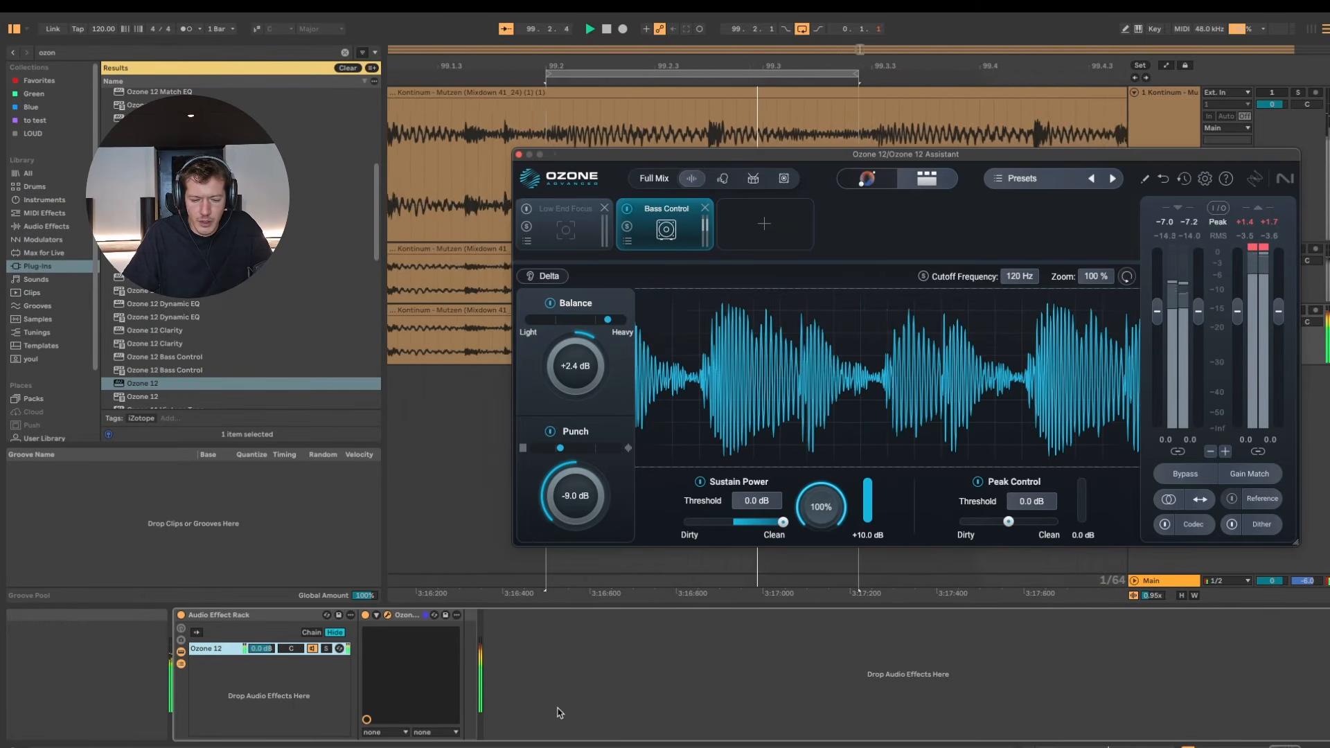
{"action": "key", "text": "space"}
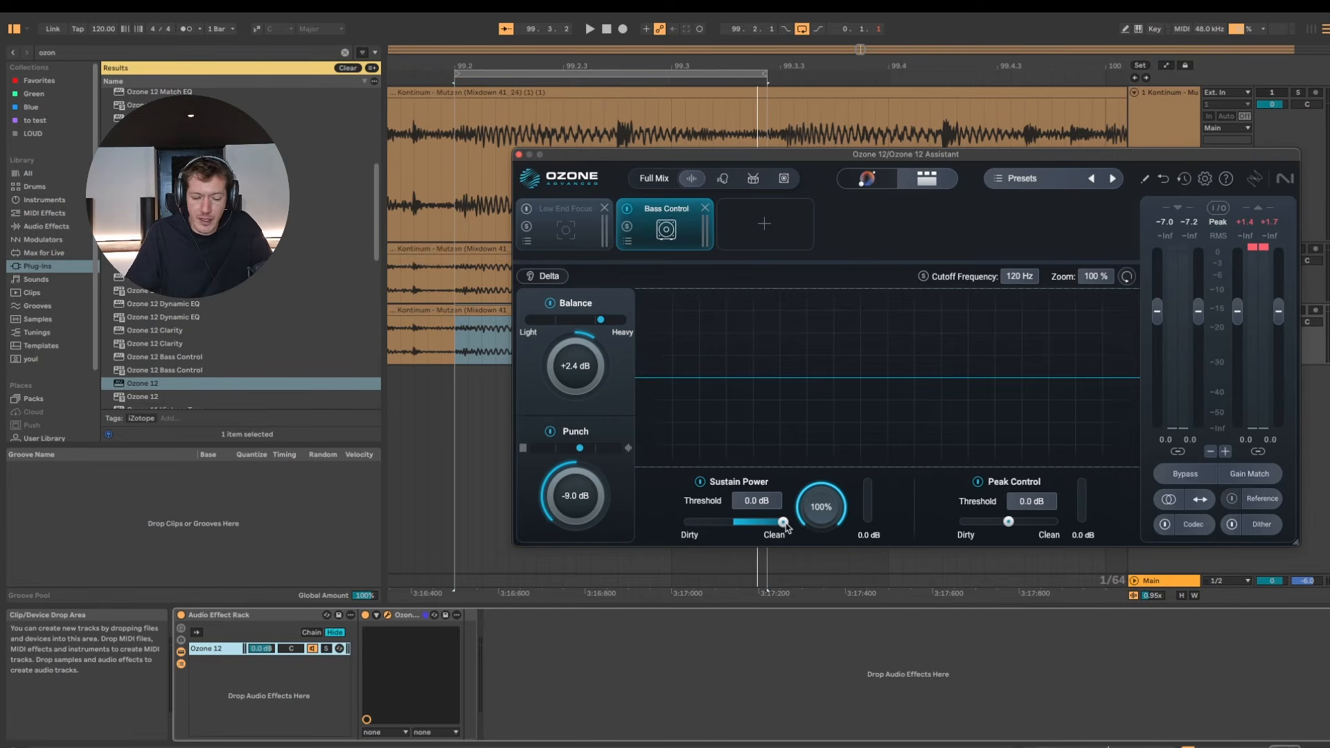
Play the loop with Bass Control's Sustain Power character fully Dirty and set Punch to +9.0 dB
{"action": "key", "text": "space"}
{"action": "left_click_drag", "start_coordinate": [785, 526], "coordinate": [679, 528]}
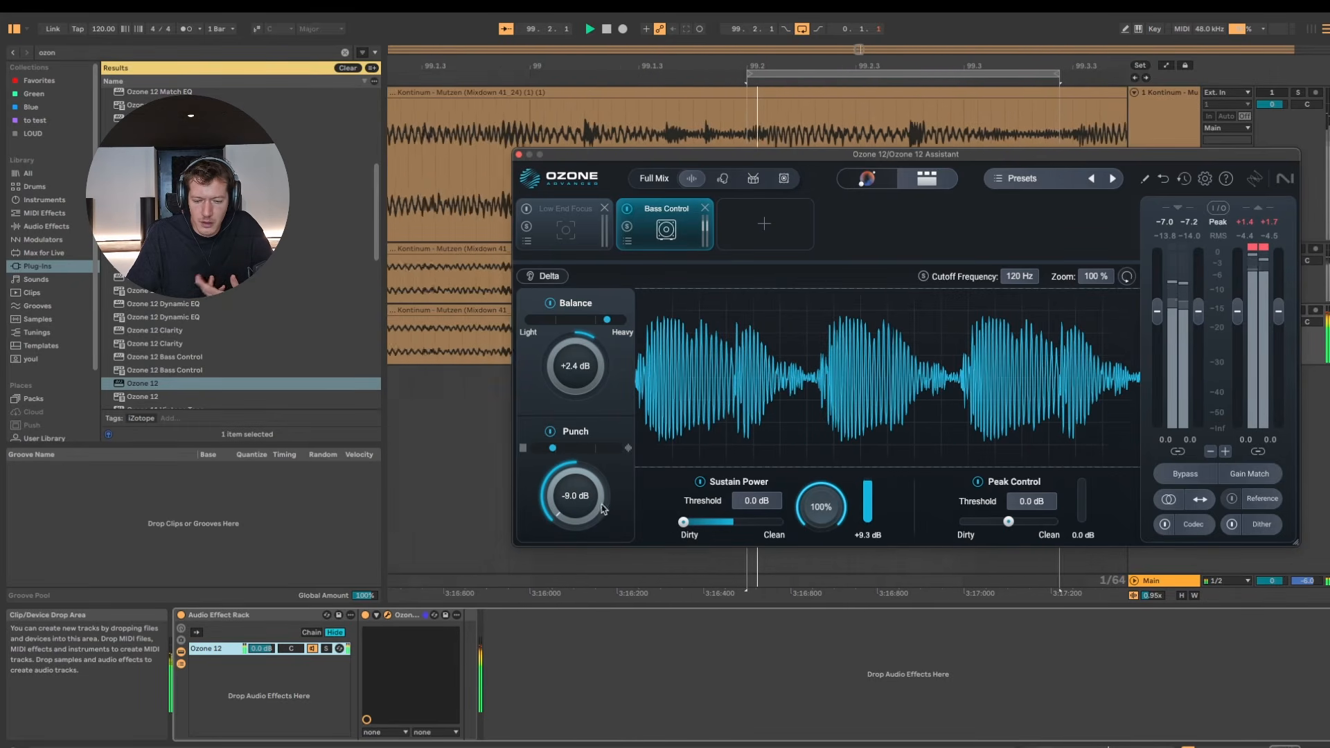
{"action": "left_click_drag", "start_coordinate": [591, 503], "coordinate": [707, 249]}
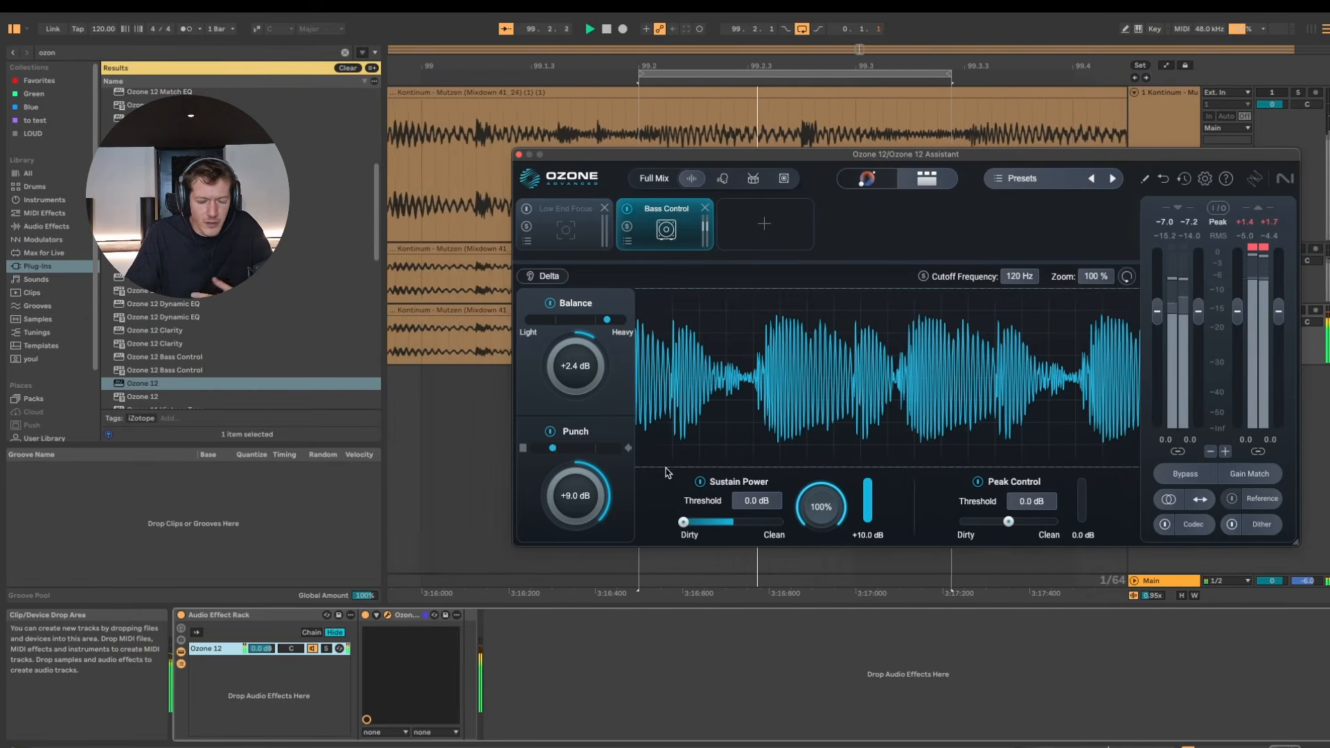
Compare the Sustain Power character at Clean and Dirty, leave it fully Clean and set Balance to -1.6 dB
{"action": "left_click_drag", "start_coordinate": [683, 522], "coordinate": [782, 522]}
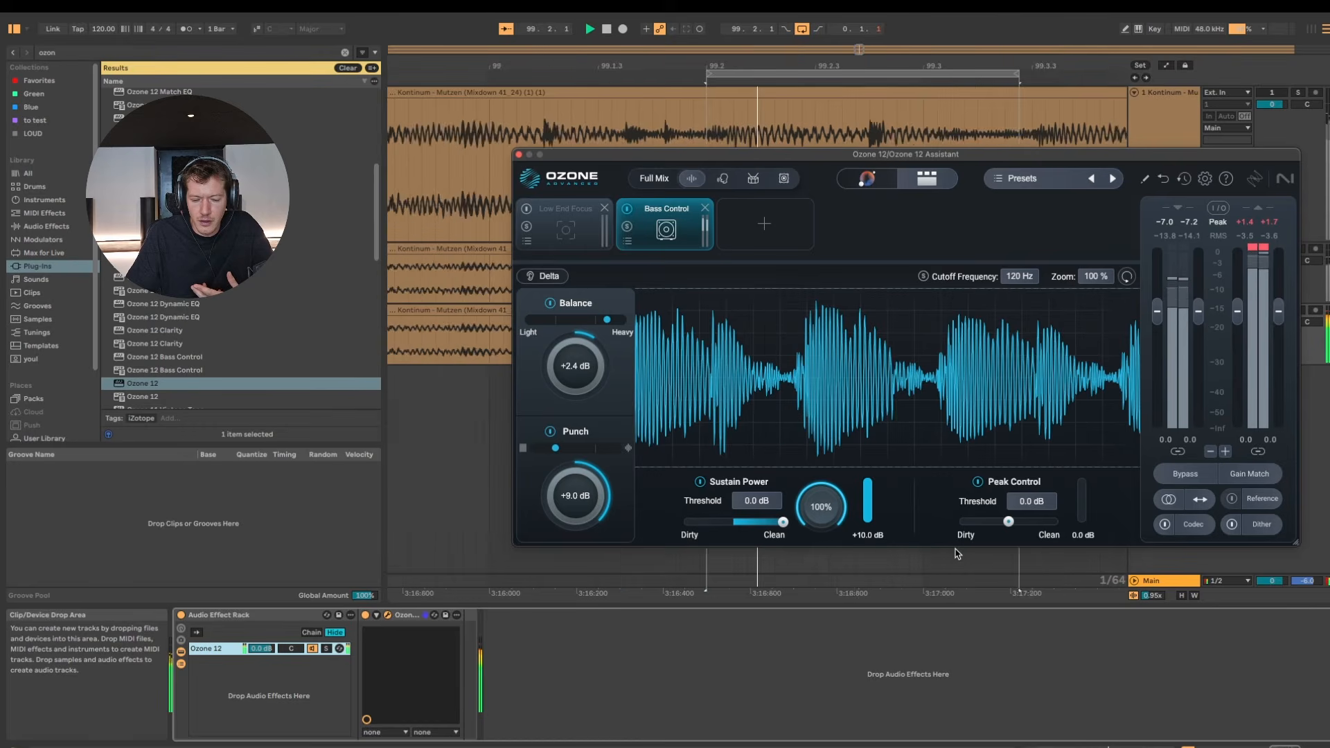
{"action": "left_click_drag", "start_coordinate": [783, 521], "coordinate": [684, 521]}
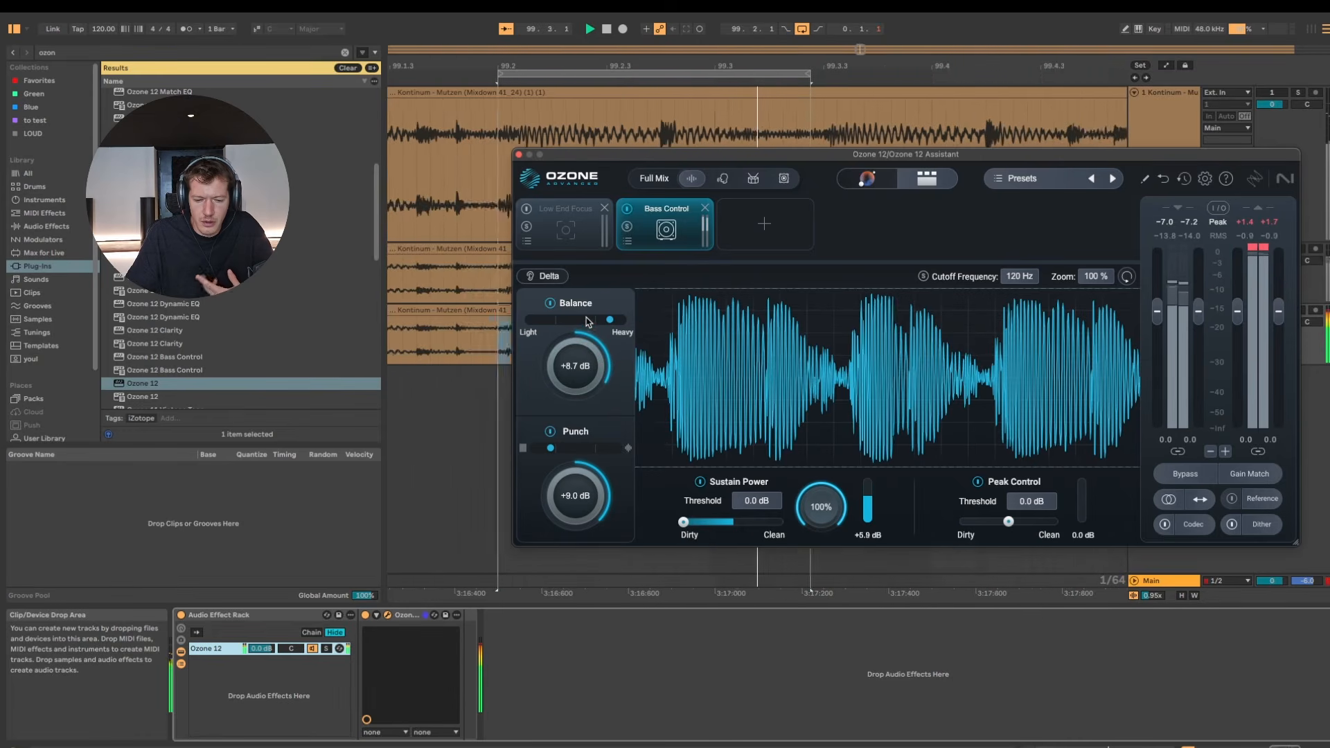
{"action": "left_click_drag", "start_coordinate": [692, 524], "coordinate": [783, 522]}
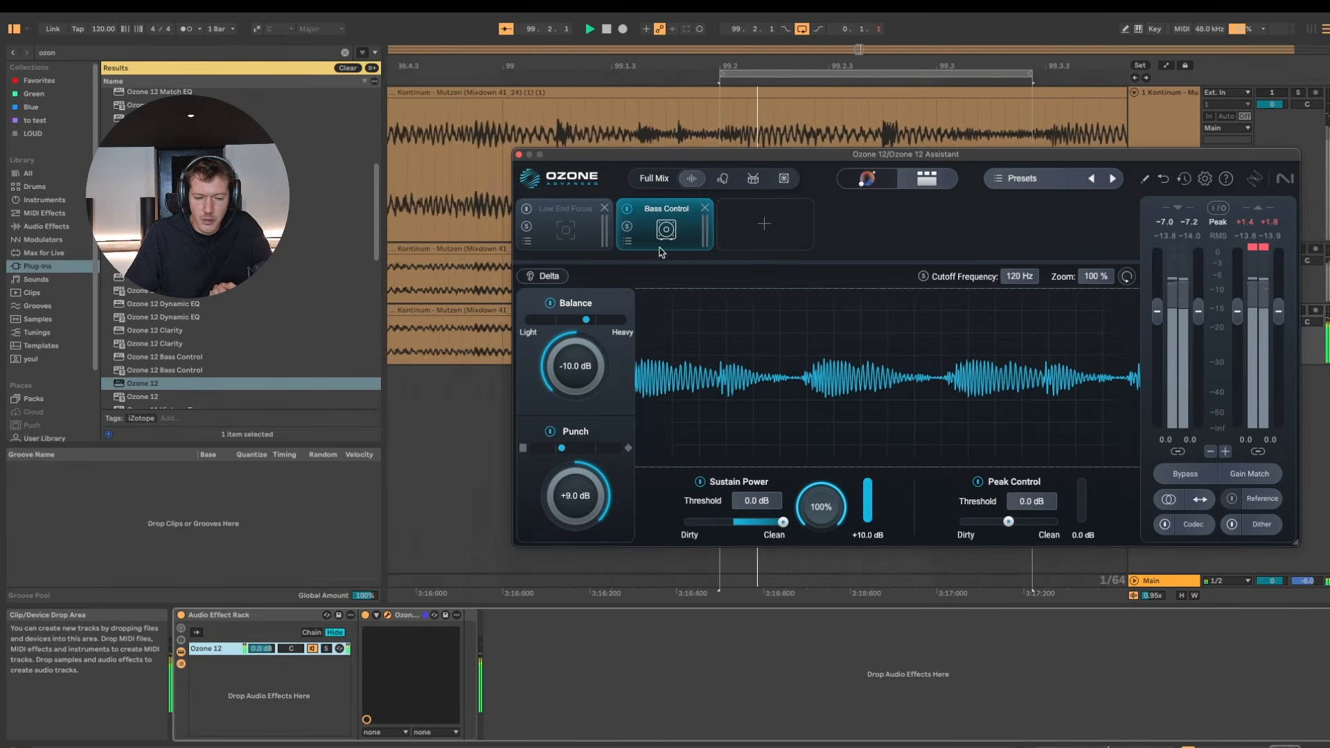
{"action": "left_click_drag", "start_coordinate": [580, 371], "coordinate": [581, 302]}
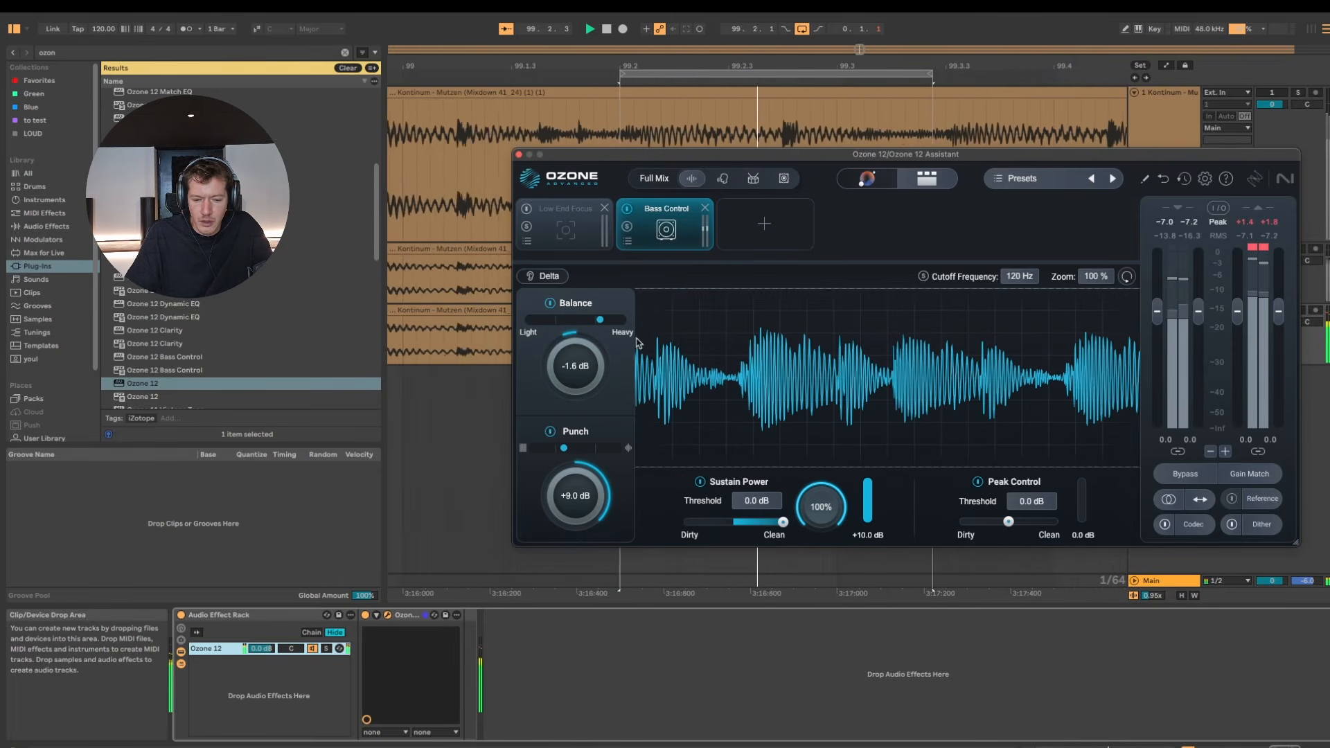
Set the Peak Control threshold to -7.1 dB and audition its Clean and Dirty extremes, leaving the character about two-thirds towards Clean
{"action": "key", "text": "space"}
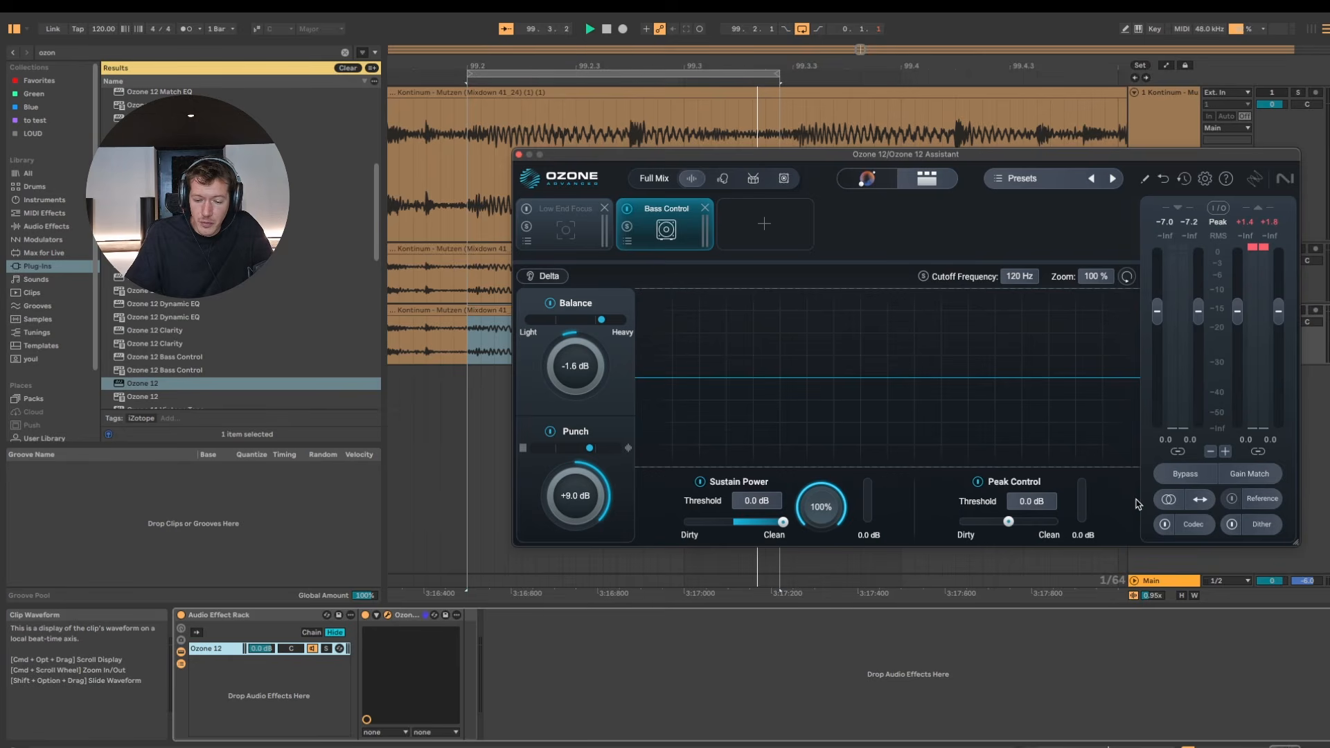
{"action": "left_click_drag", "start_coordinate": [1033, 502], "coordinate": [1032, 586]}
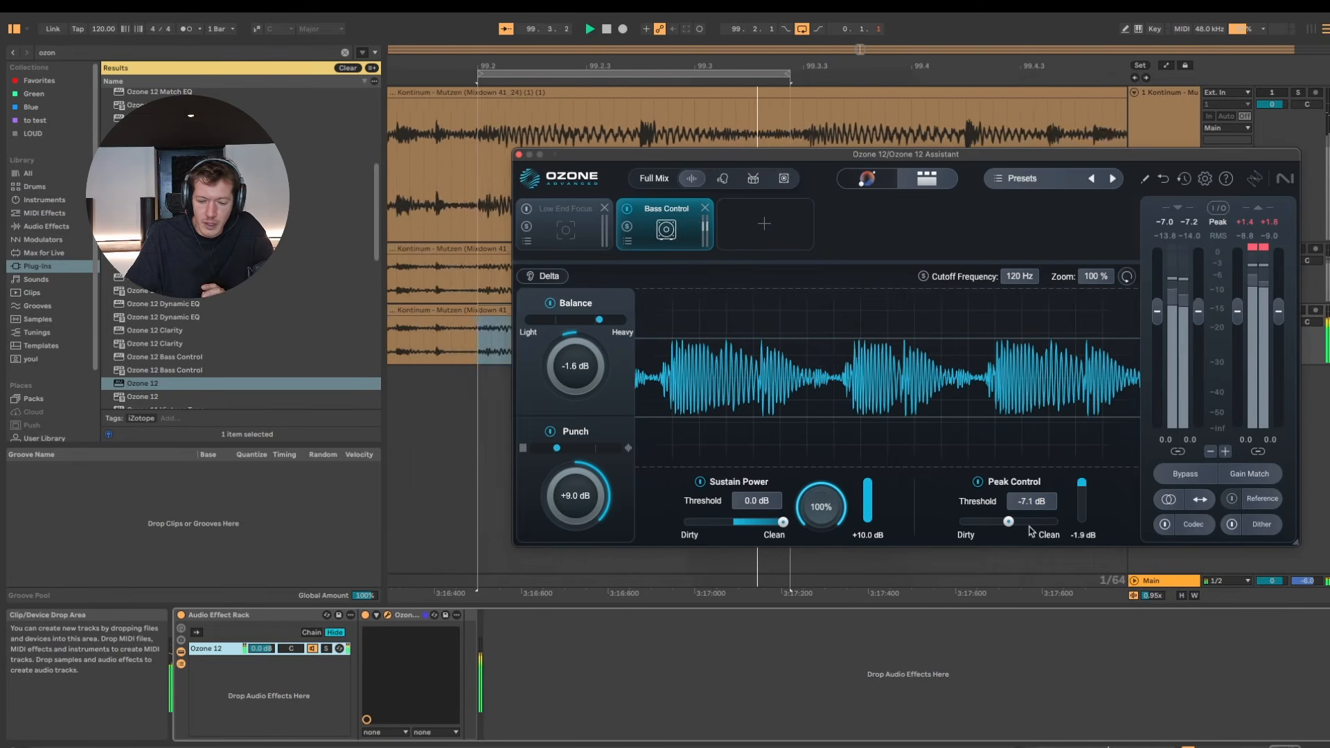
{"action": "left_click_drag", "start_coordinate": [1009, 522], "coordinate": [1060, 521]}
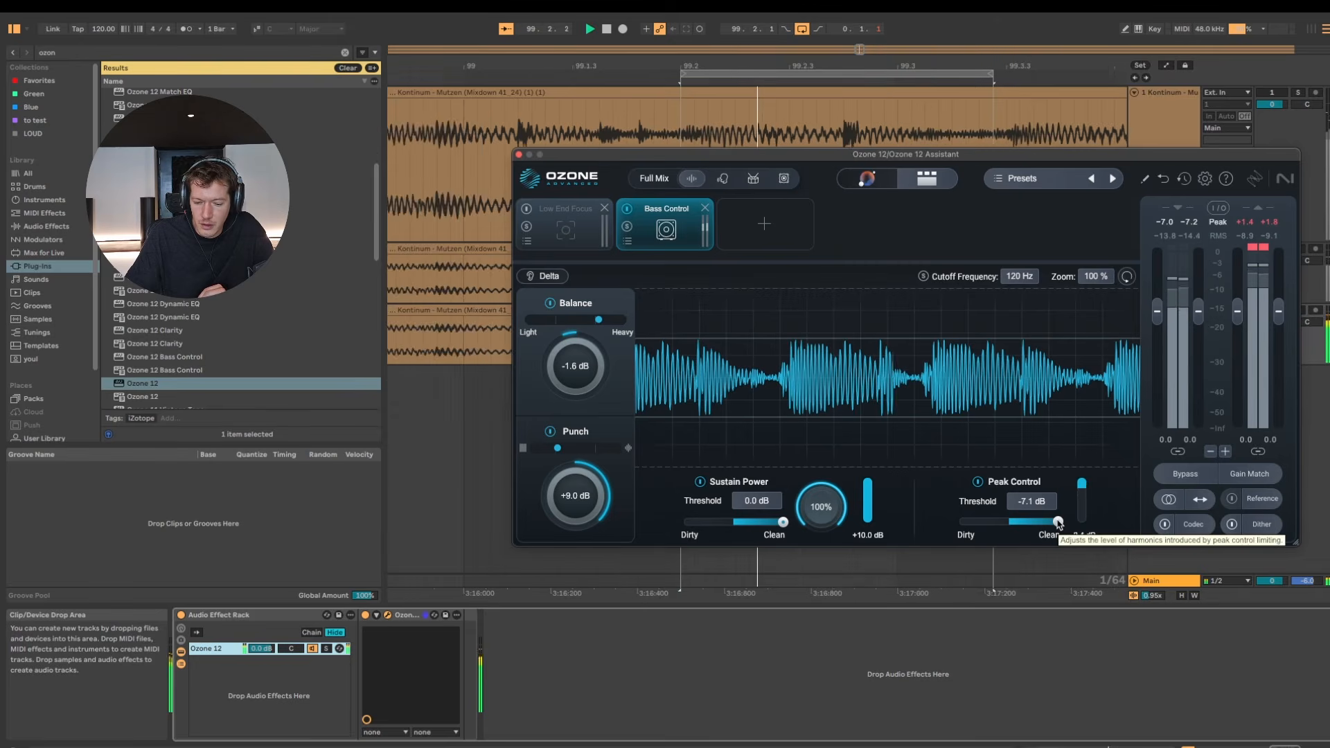
{"action": "left_click_drag", "start_coordinate": [1058, 522], "coordinate": [959, 521]}
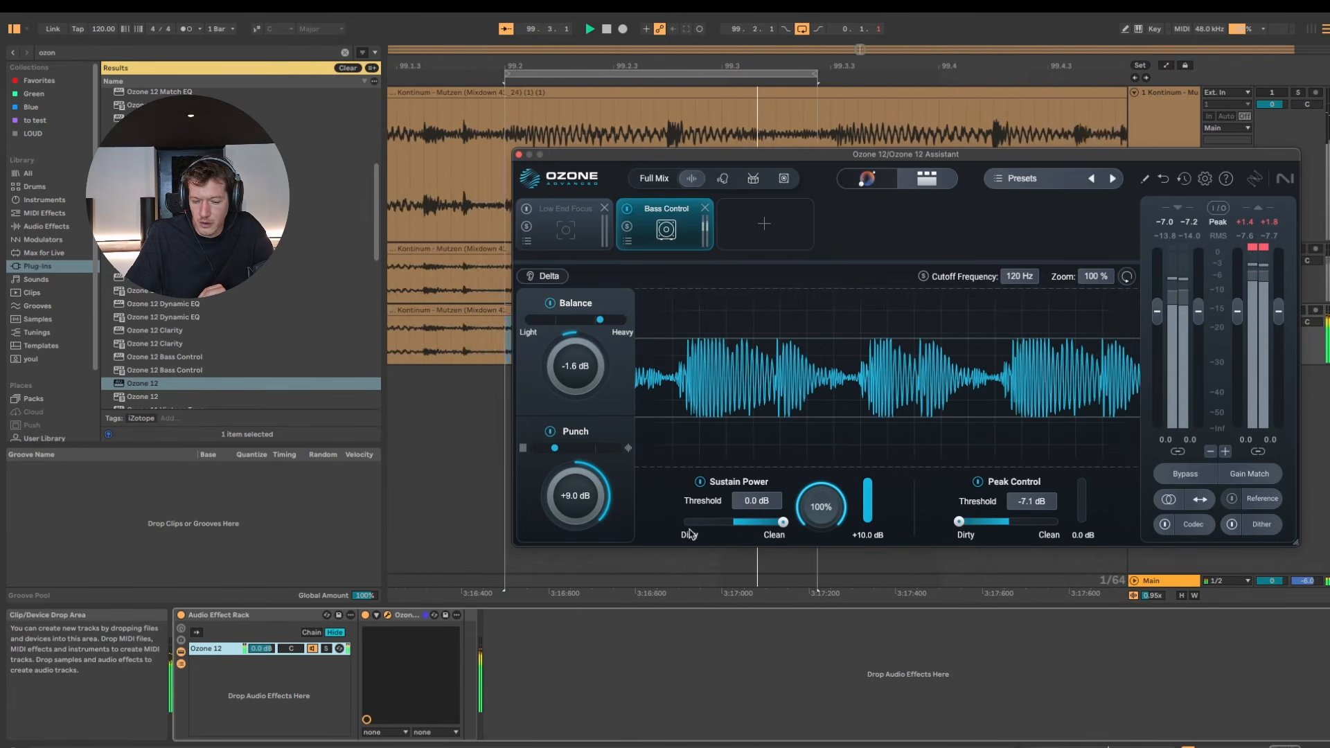
{"action": "left_click_drag", "start_coordinate": [959, 522], "coordinate": [992, 524]}
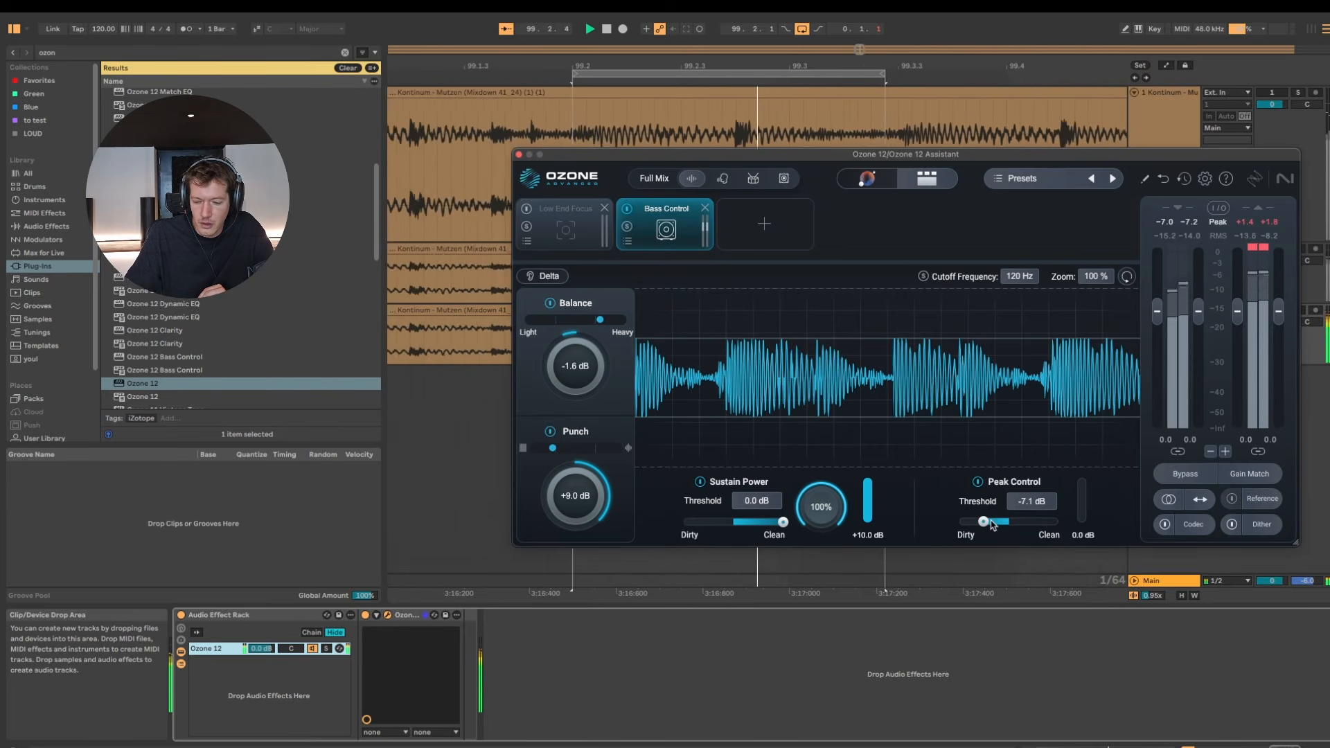
{"action": "left_click_drag", "start_coordinate": [984, 524], "coordinate": [1060, 524]}
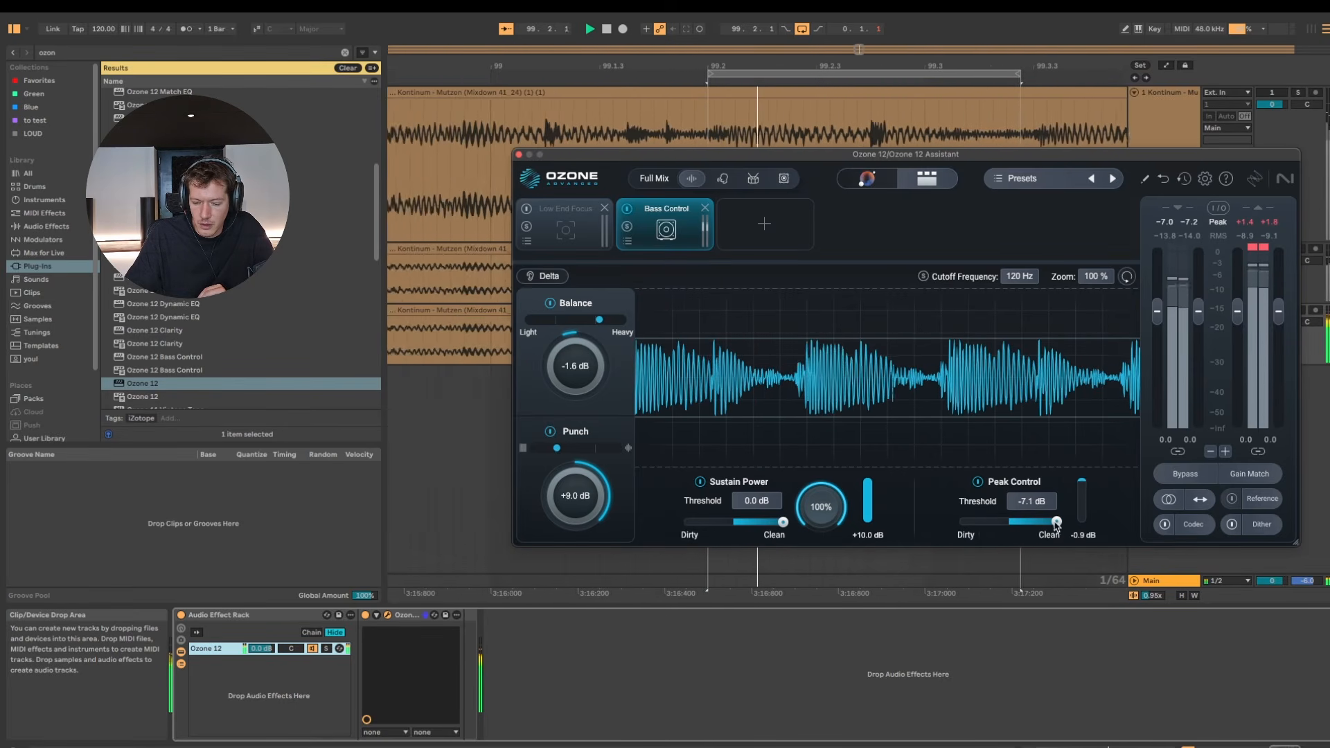
{"action": "left_click_drag", "start_coordinate": [1058, 522], "coordinate": [1026, 524]}
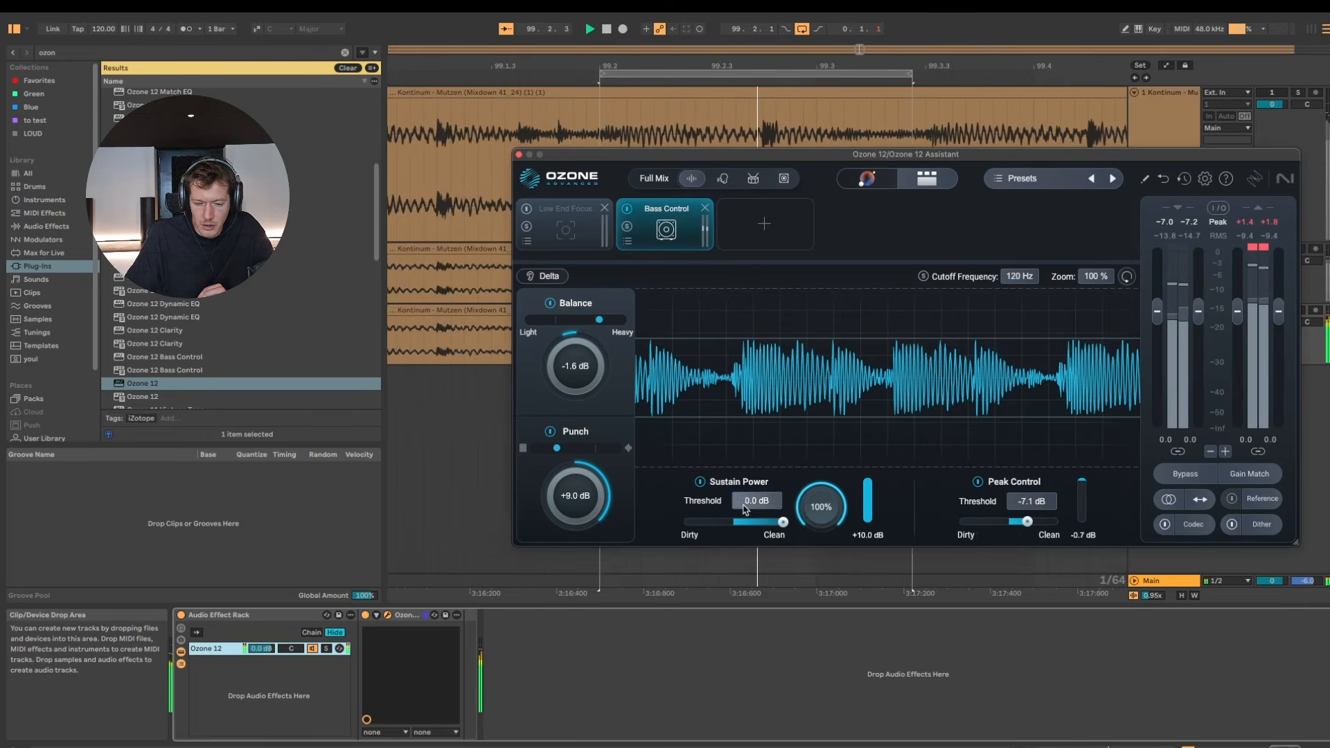
Reduce the Sustain Power amount to 54% and set Bass Control's Balance to +1.8 dB
{"action": "left_click_drag", "start_coordinate": [821, 509], "coordinate": [817, 591]}
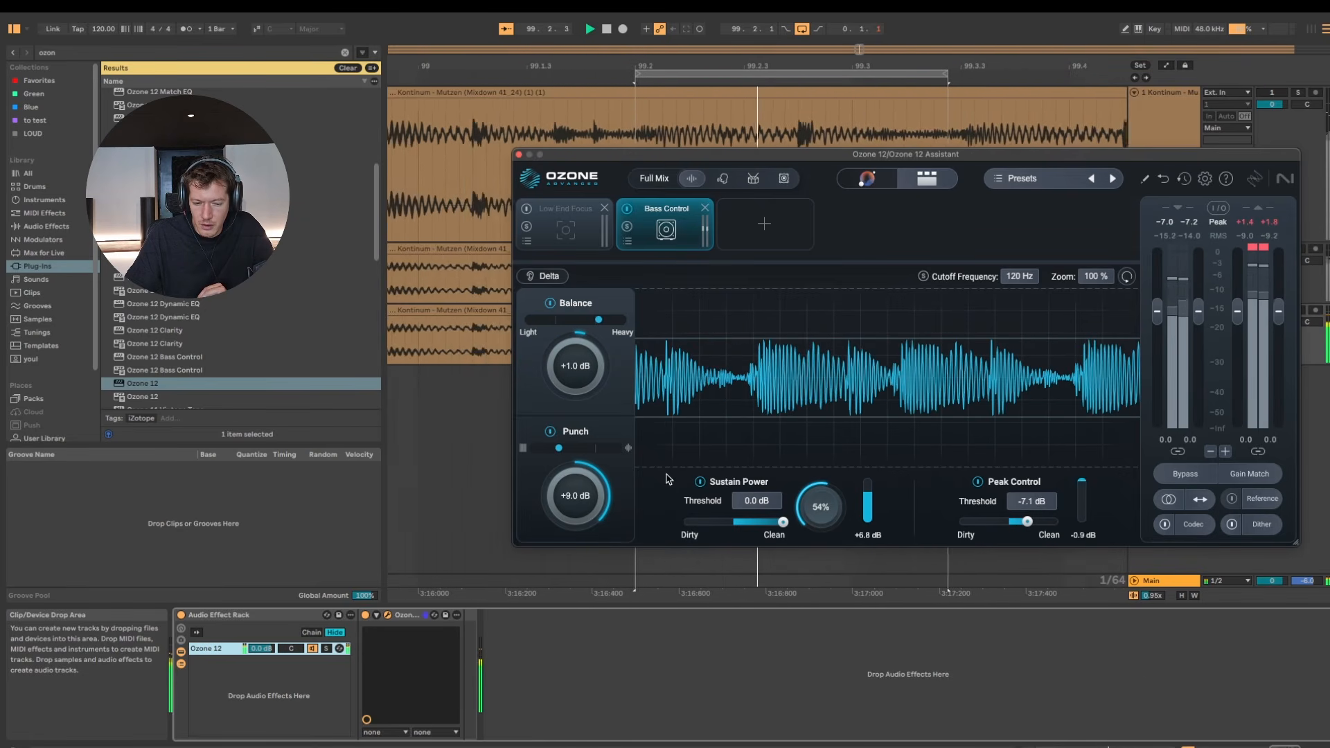
{"action": "left_click_drag", "start_coordinate": [579, 363], "coordinate": [581, 352]}
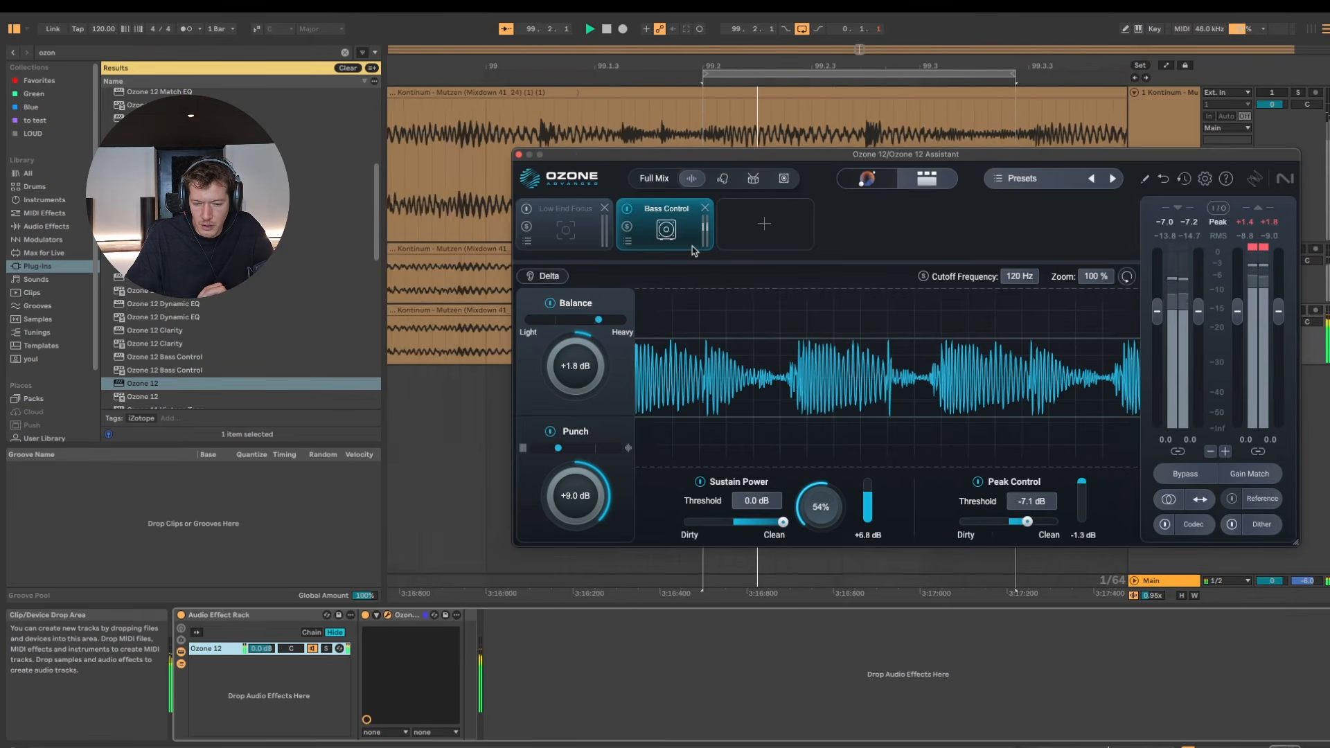
Compare the loop with Bass Control off and on, reduce Balance to +1.2 dB, Punch to +1.9 dB and Sustain Power to 14%, and stop playback
{"action": "left_click", "coordinate": [628, 210]}
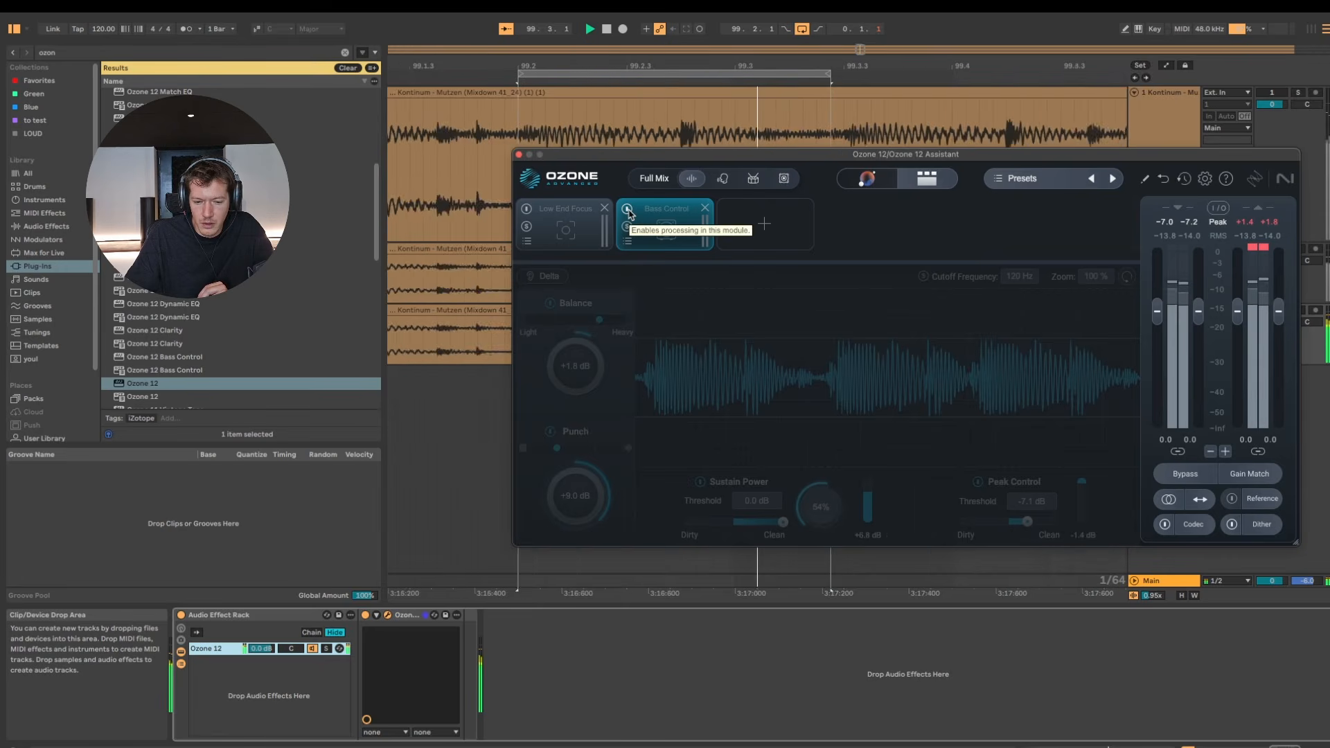
{"action": "left_click", "coordinate": [628, 209]}
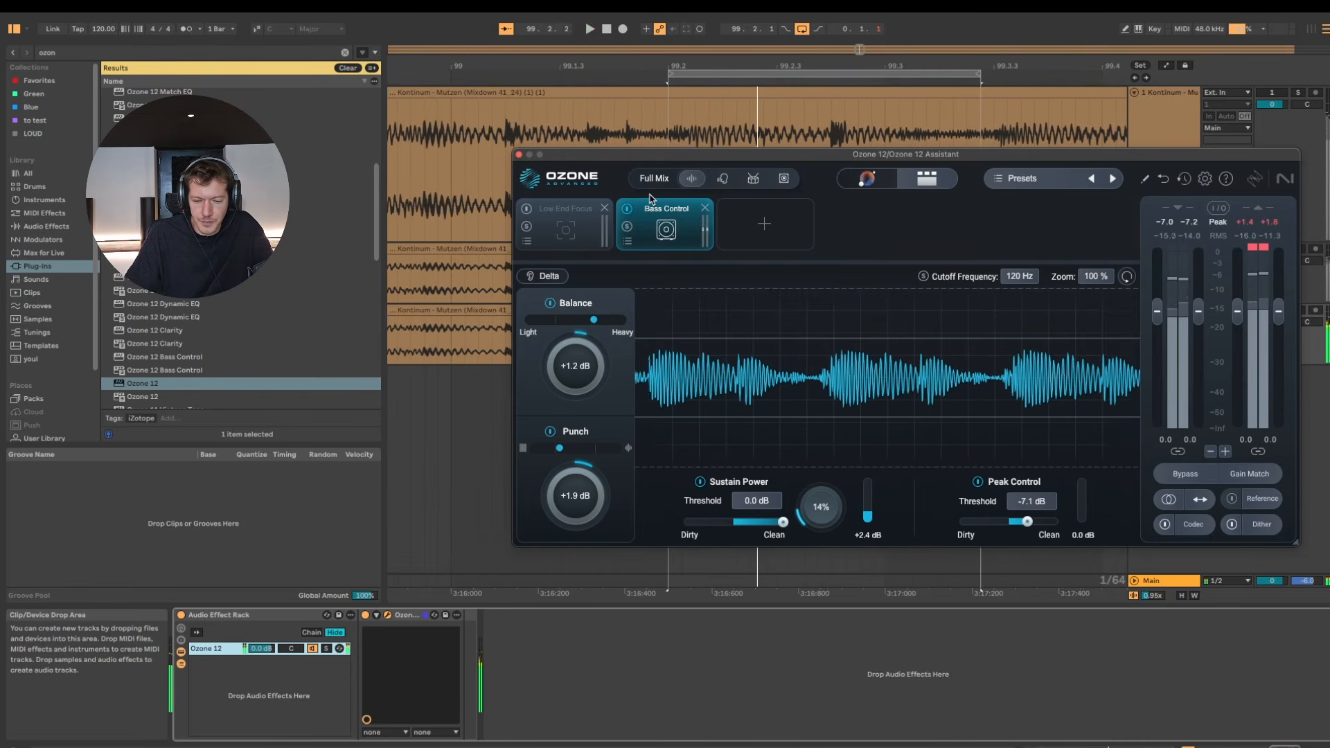
{"action": "key", "text": "space"}
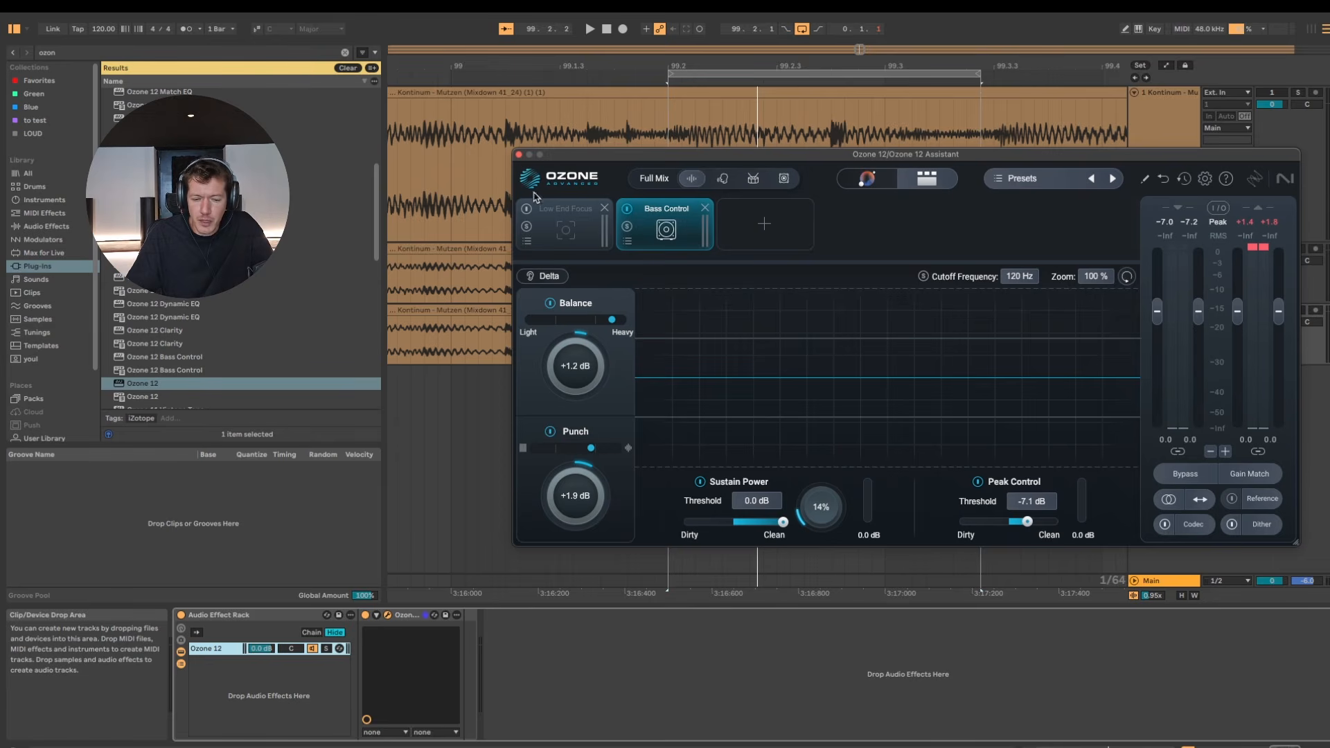
Enable the Low End Focus module alongside Bass Control and play the loop through both
{"action": "left_click", "coordinate": [568, 236]}
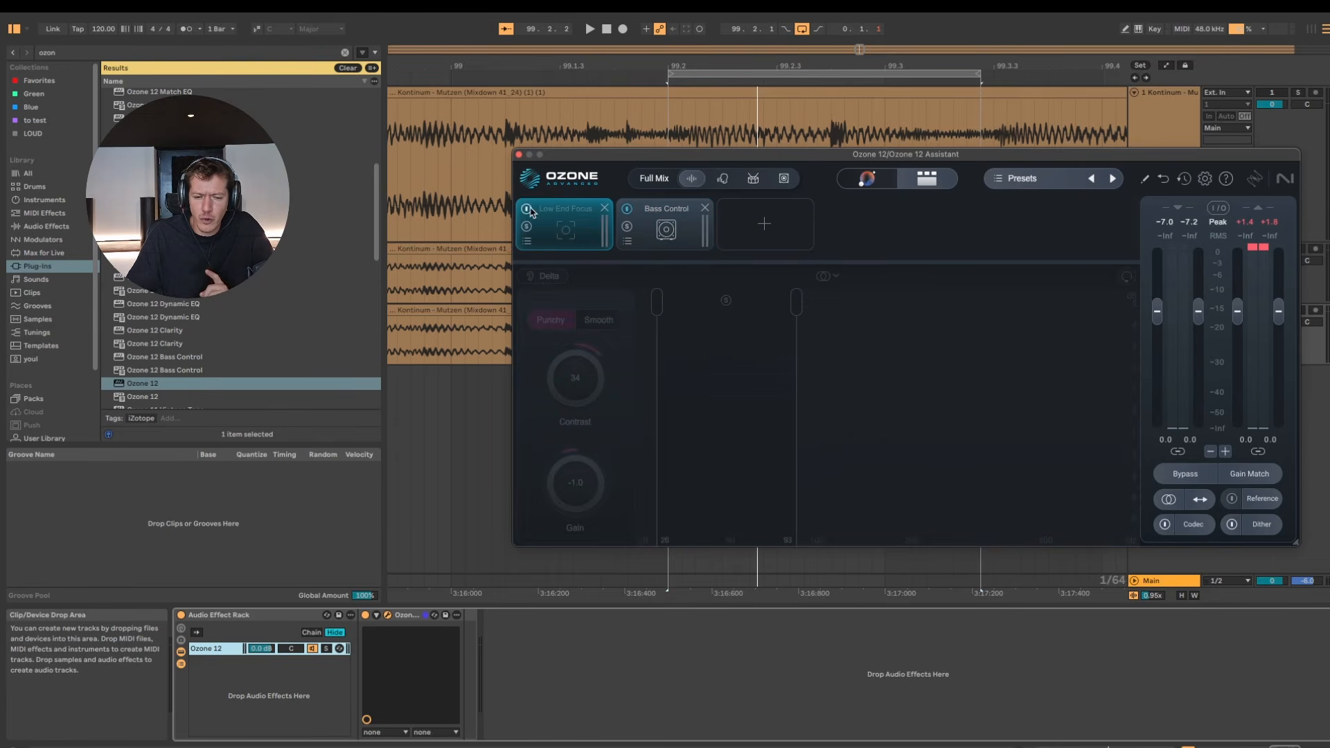
{"action": "left_click", "coordinate": [528, 209]}
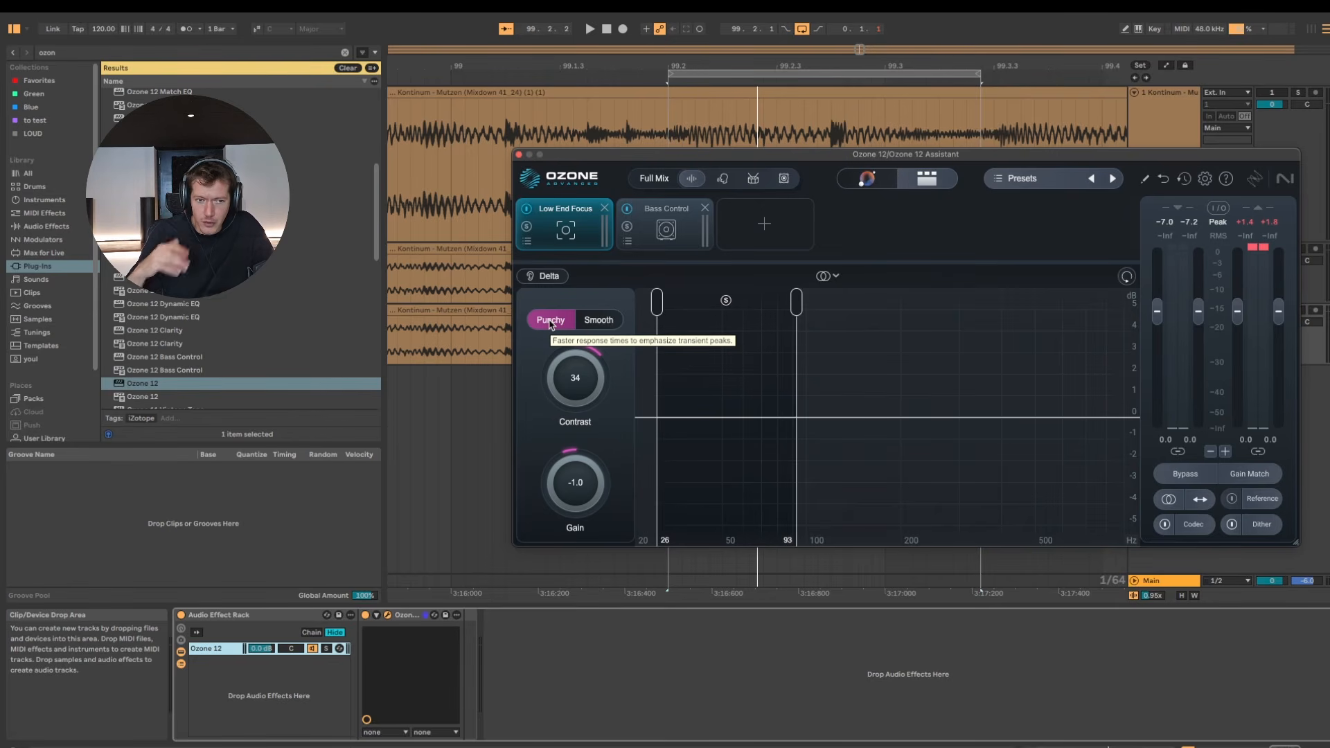
{"action": "key", "text": "space"}
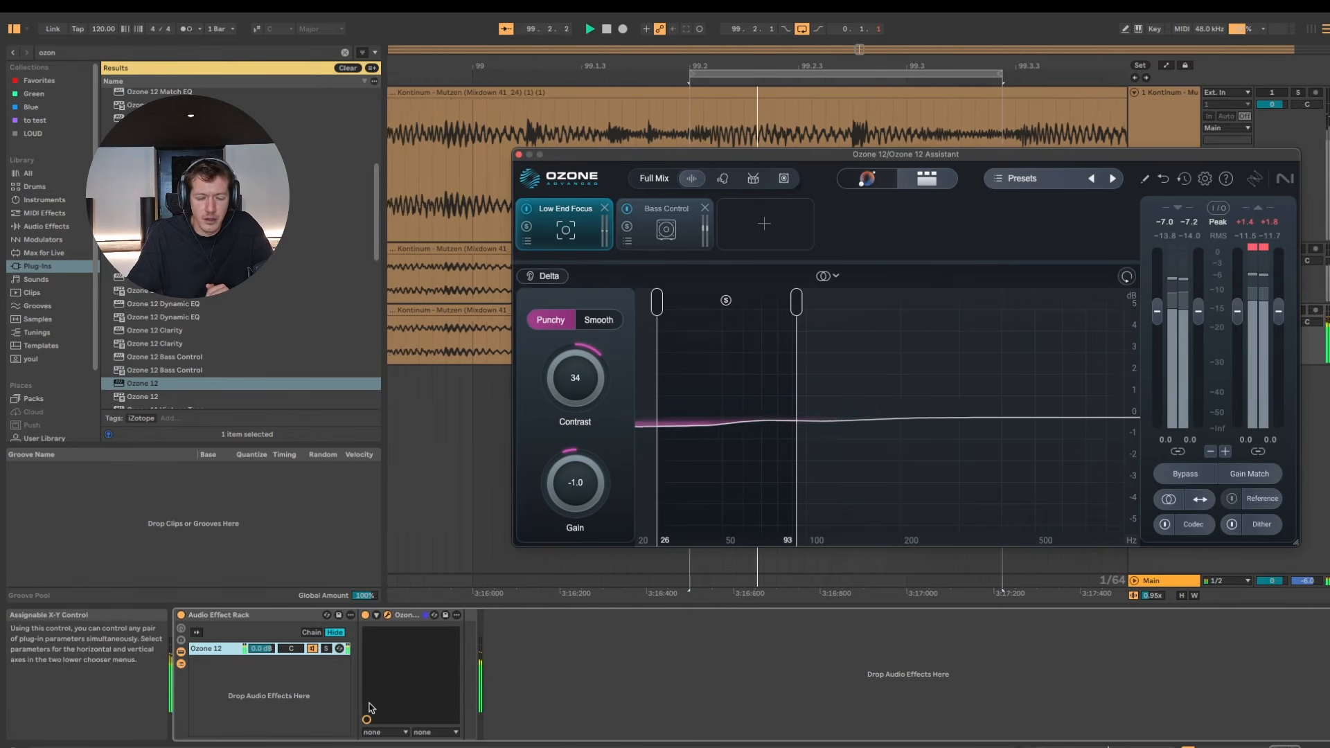
Compare the playing loop twice with the whole Ozone 12 device deactivated and active, leave it active and stop playback
{"action": "left_click", "coordinate": [366, 616]}
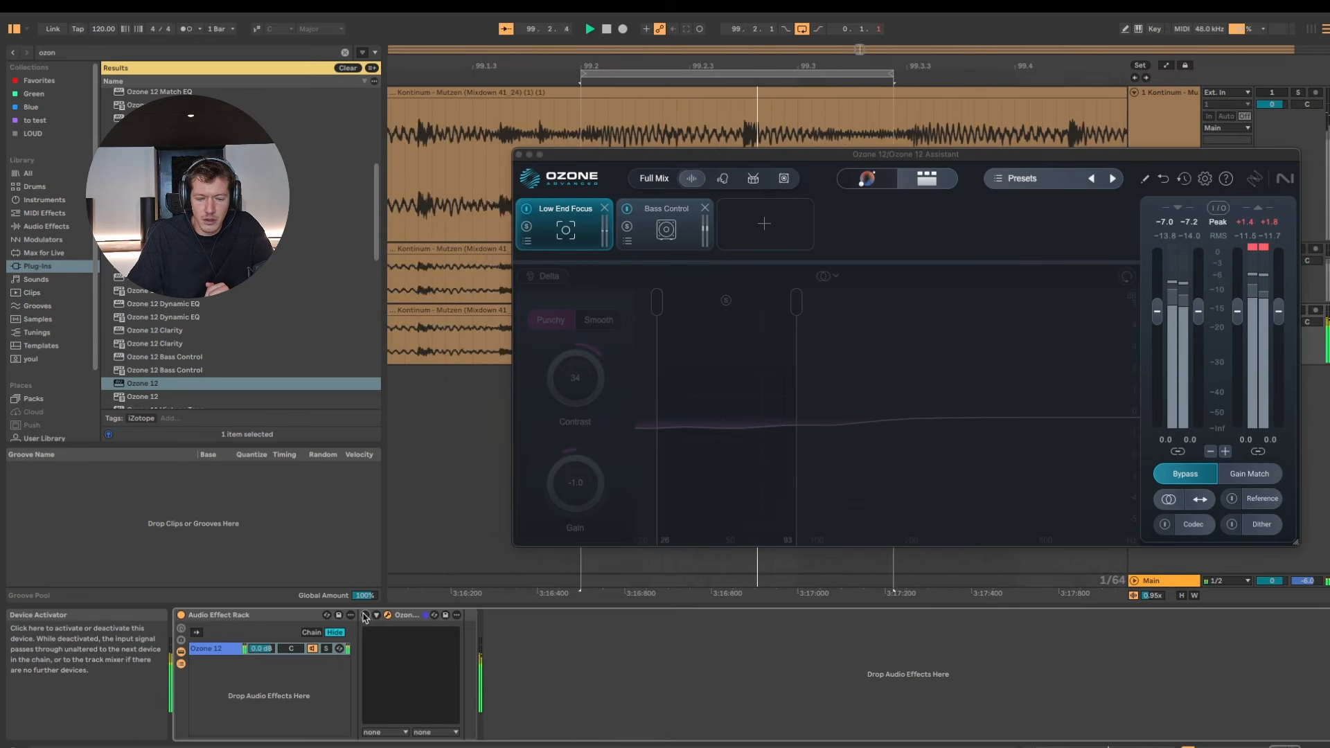
{"action": "left_click", "coordinate": [366, 616]}
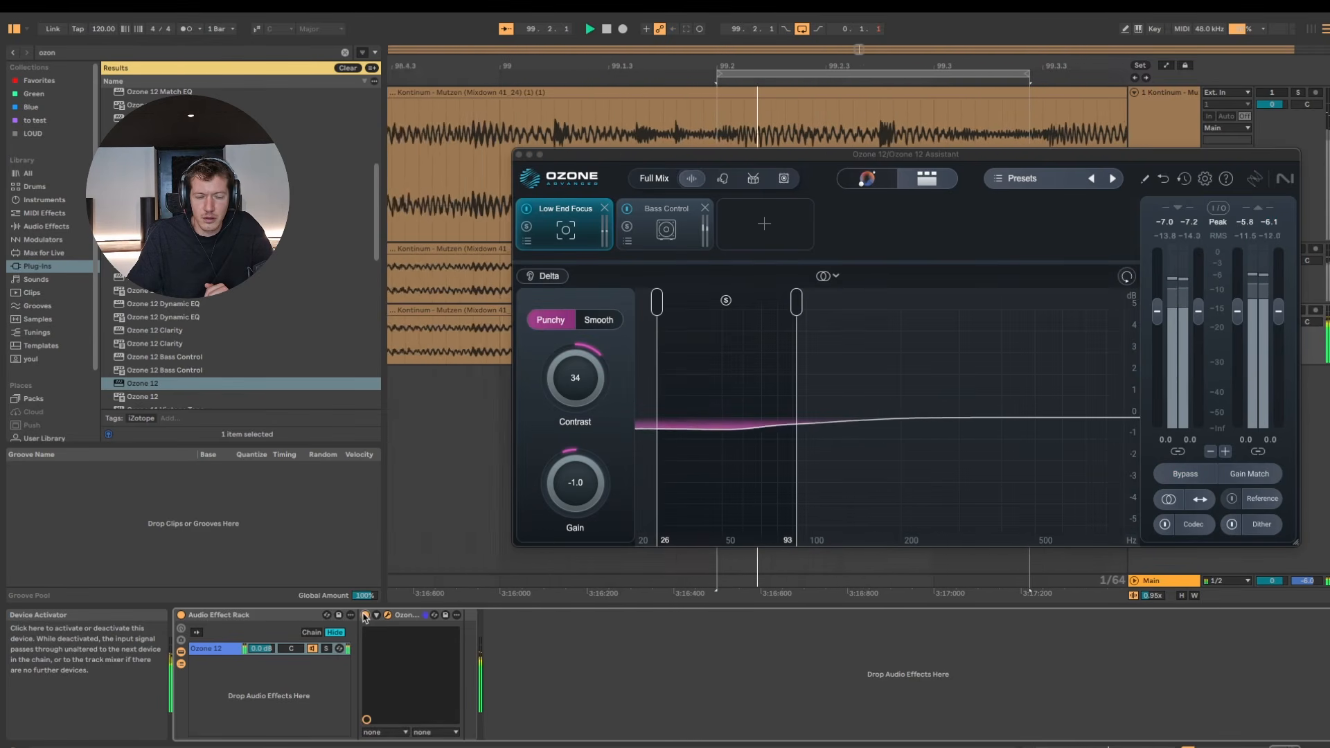
{"action": "left_click", "coordinate": [366, 616]}
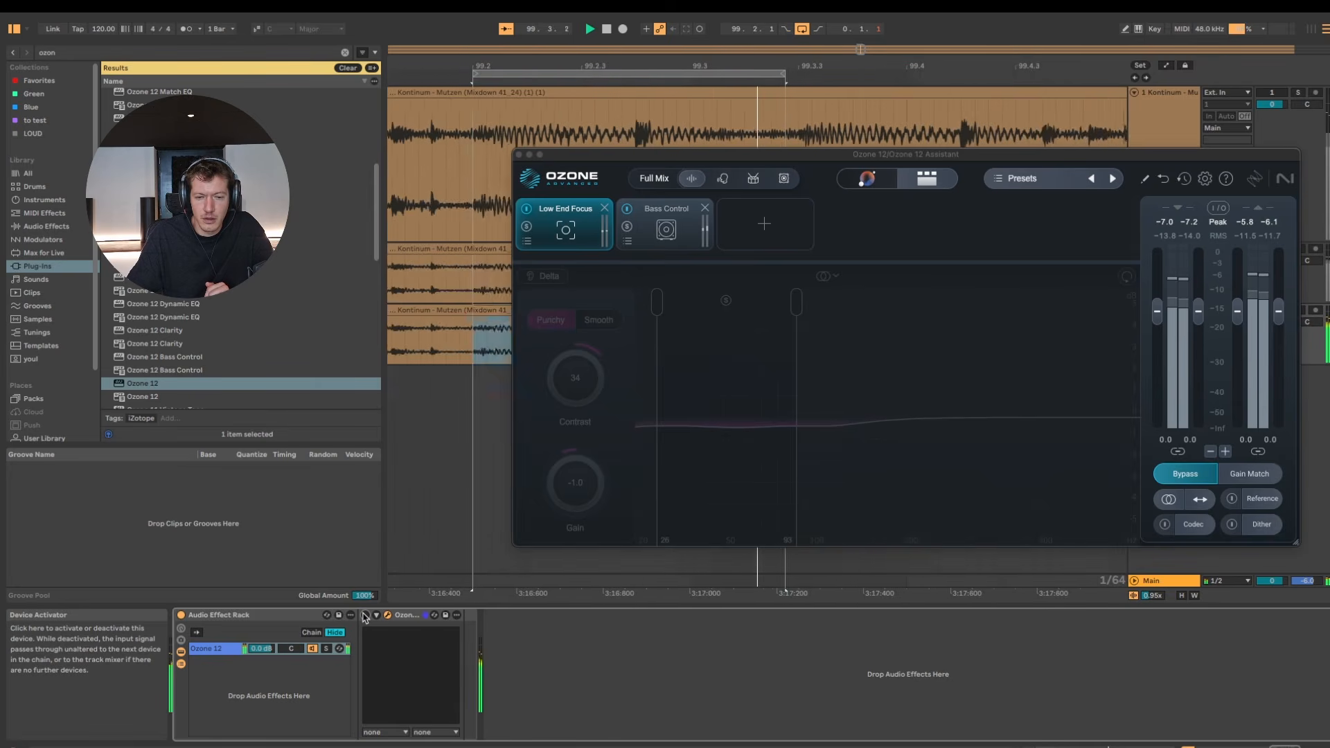
{"action": "left_click", "coordinate": [366, 616]}
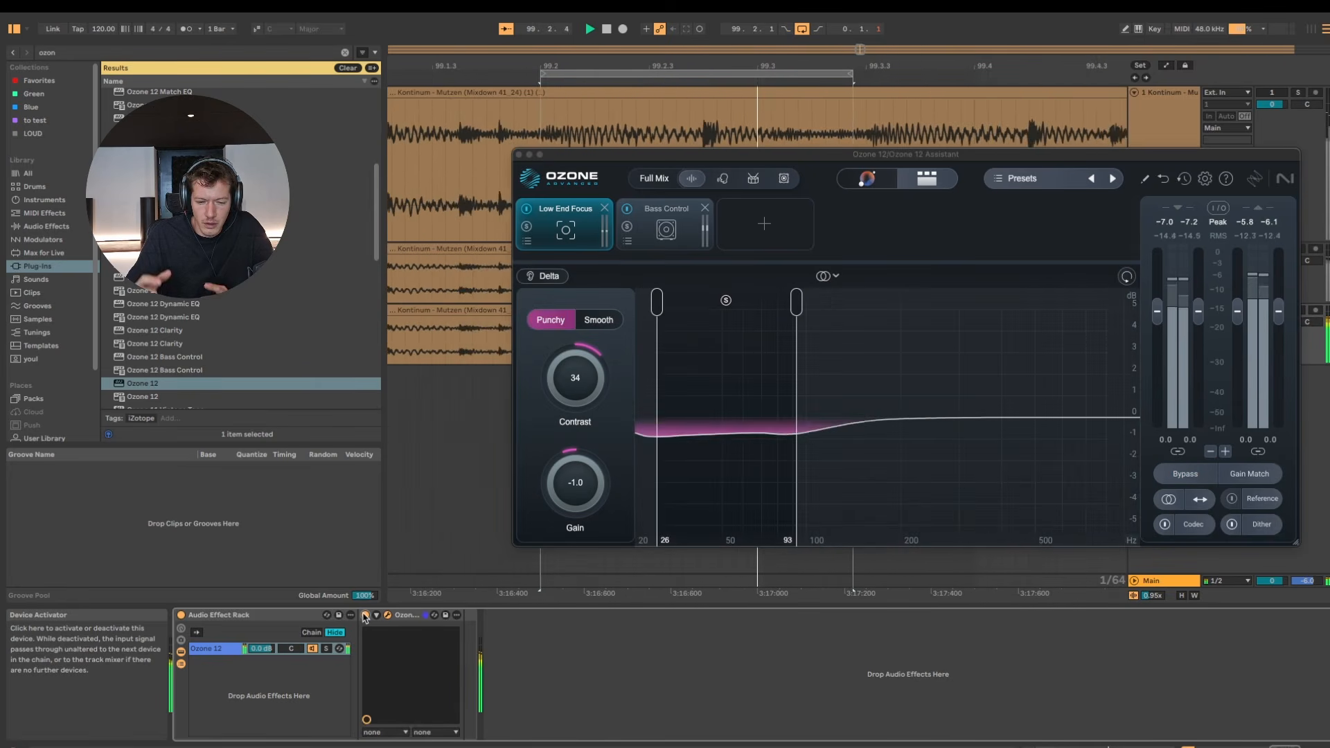
{"action": "key", "text": "space"}
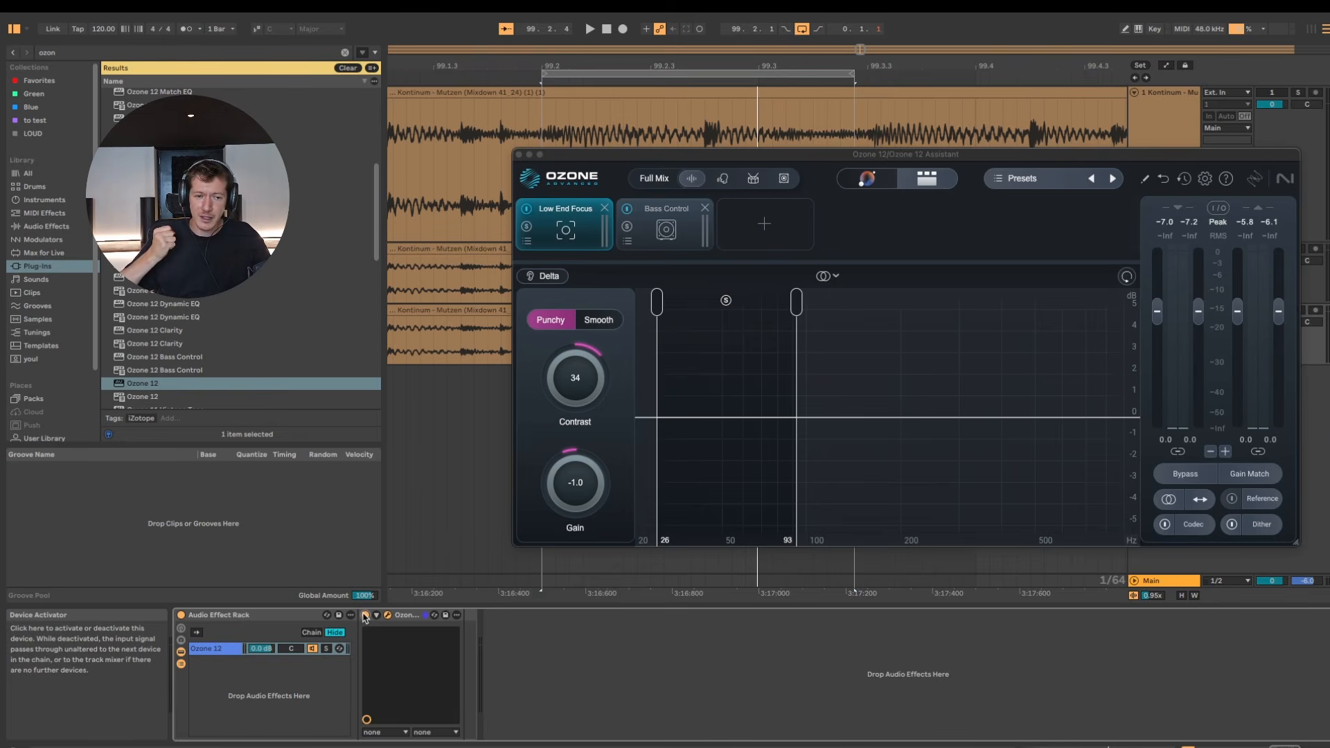
Replay the loop for one more comparison without and with Ozone 12, stop playback and show the Bass Control settings
{"action": "key", "text": "space"}
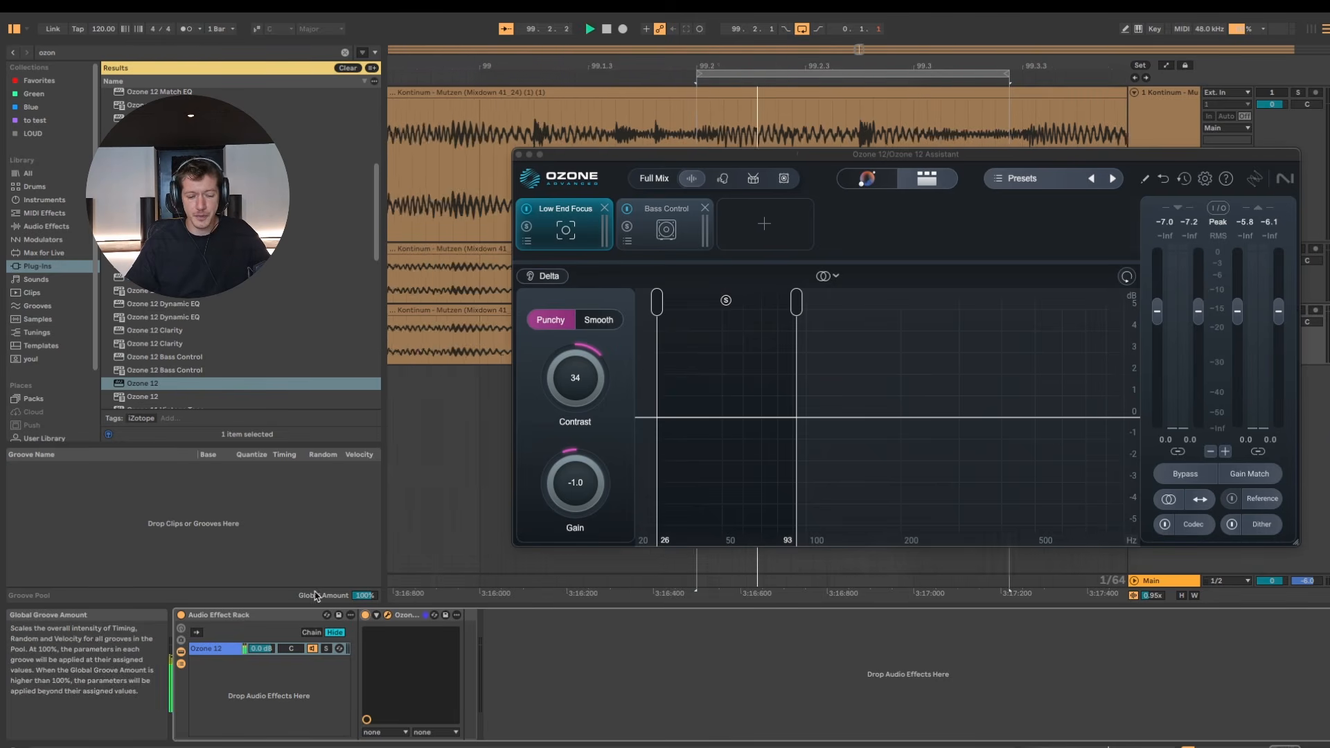
{"action": "left_click", "coordinate": [365, 616]}
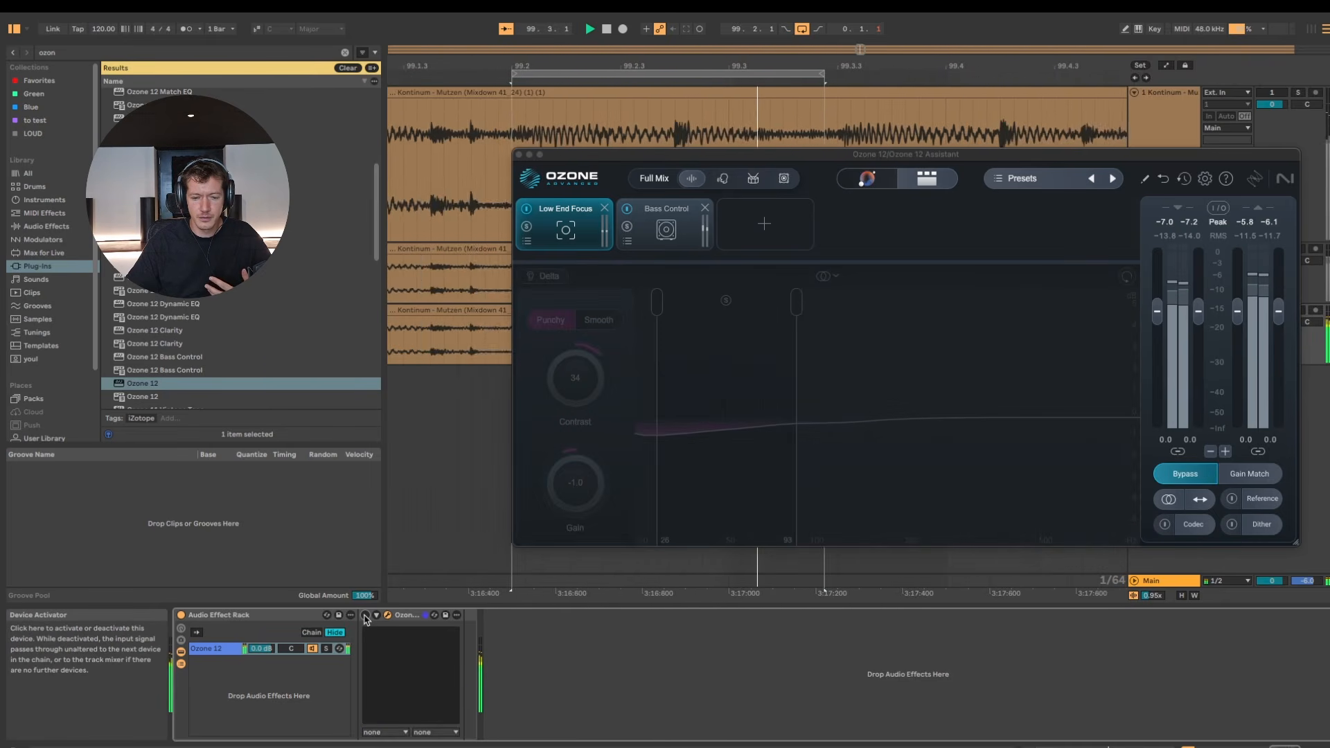
{"action": "left_click", "coordinate": [365, 616]}
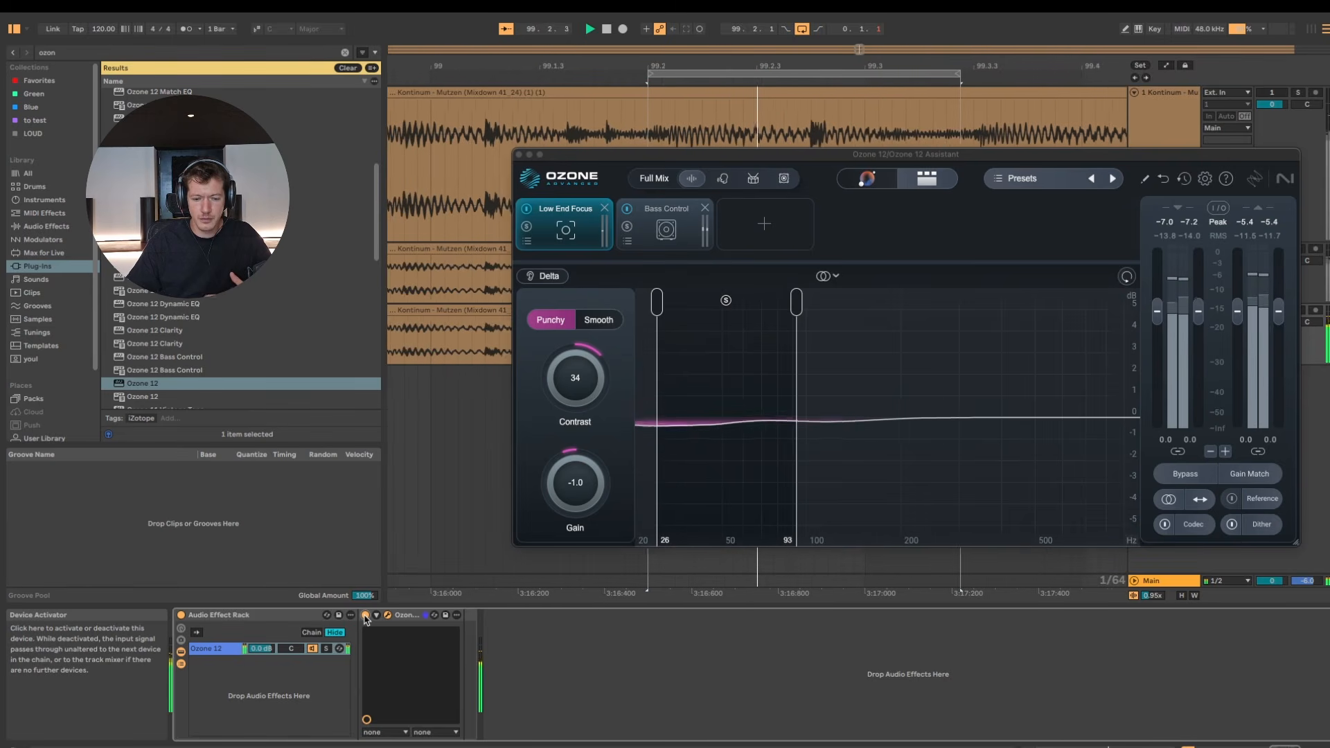
{"action": "key", "text": "space"}
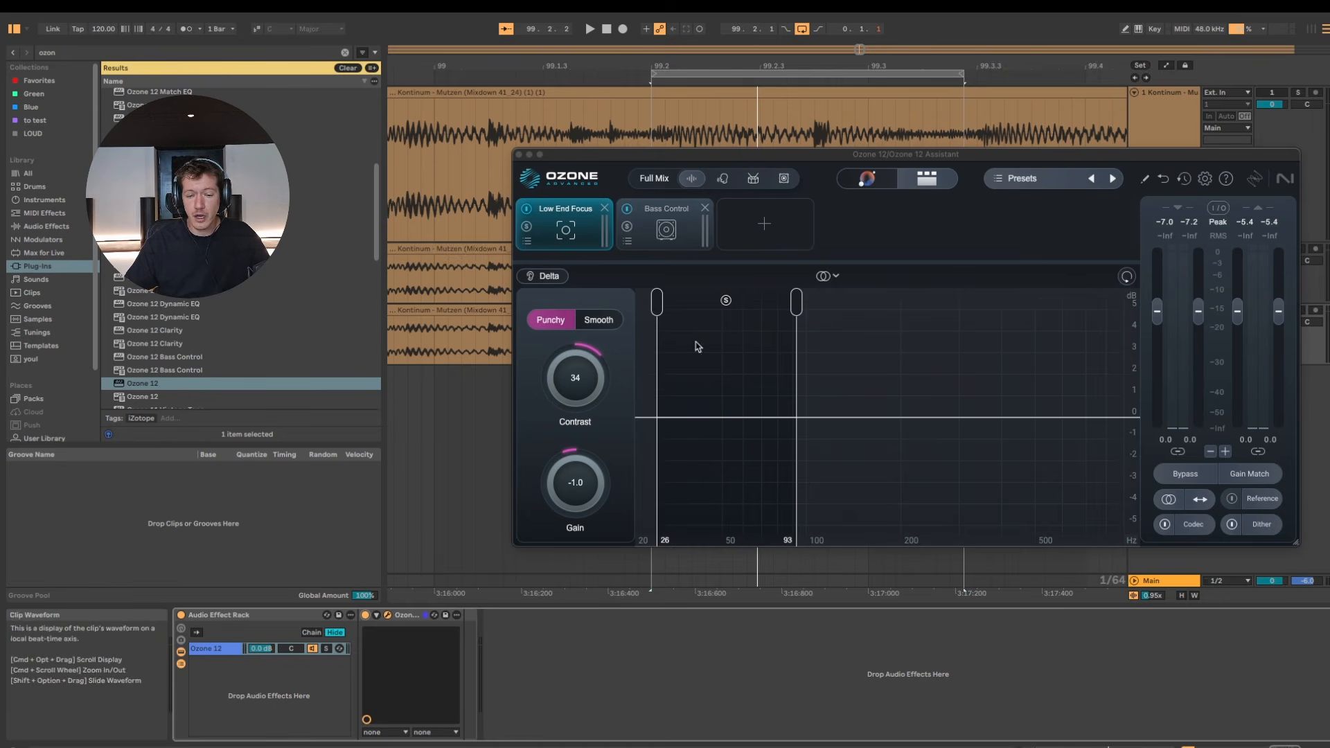
{"action": "left_click", "coordinate": [646, 237]}
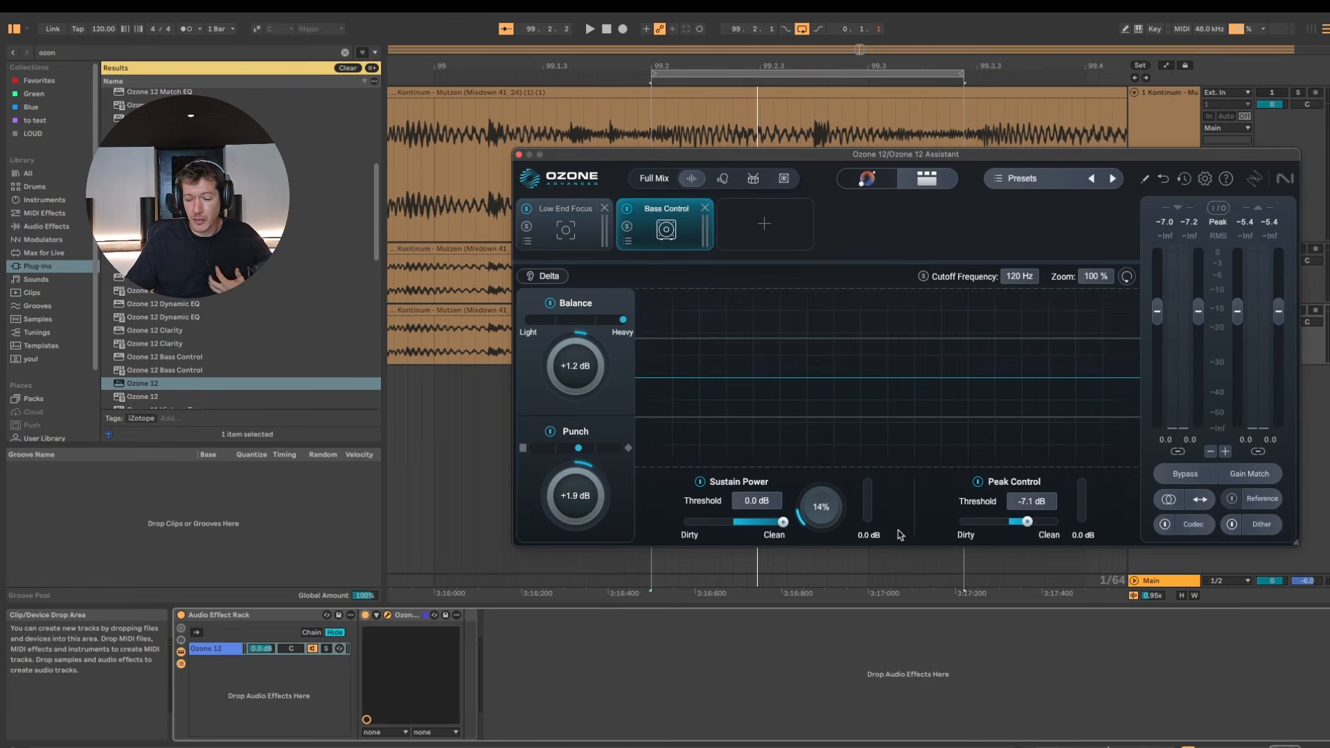